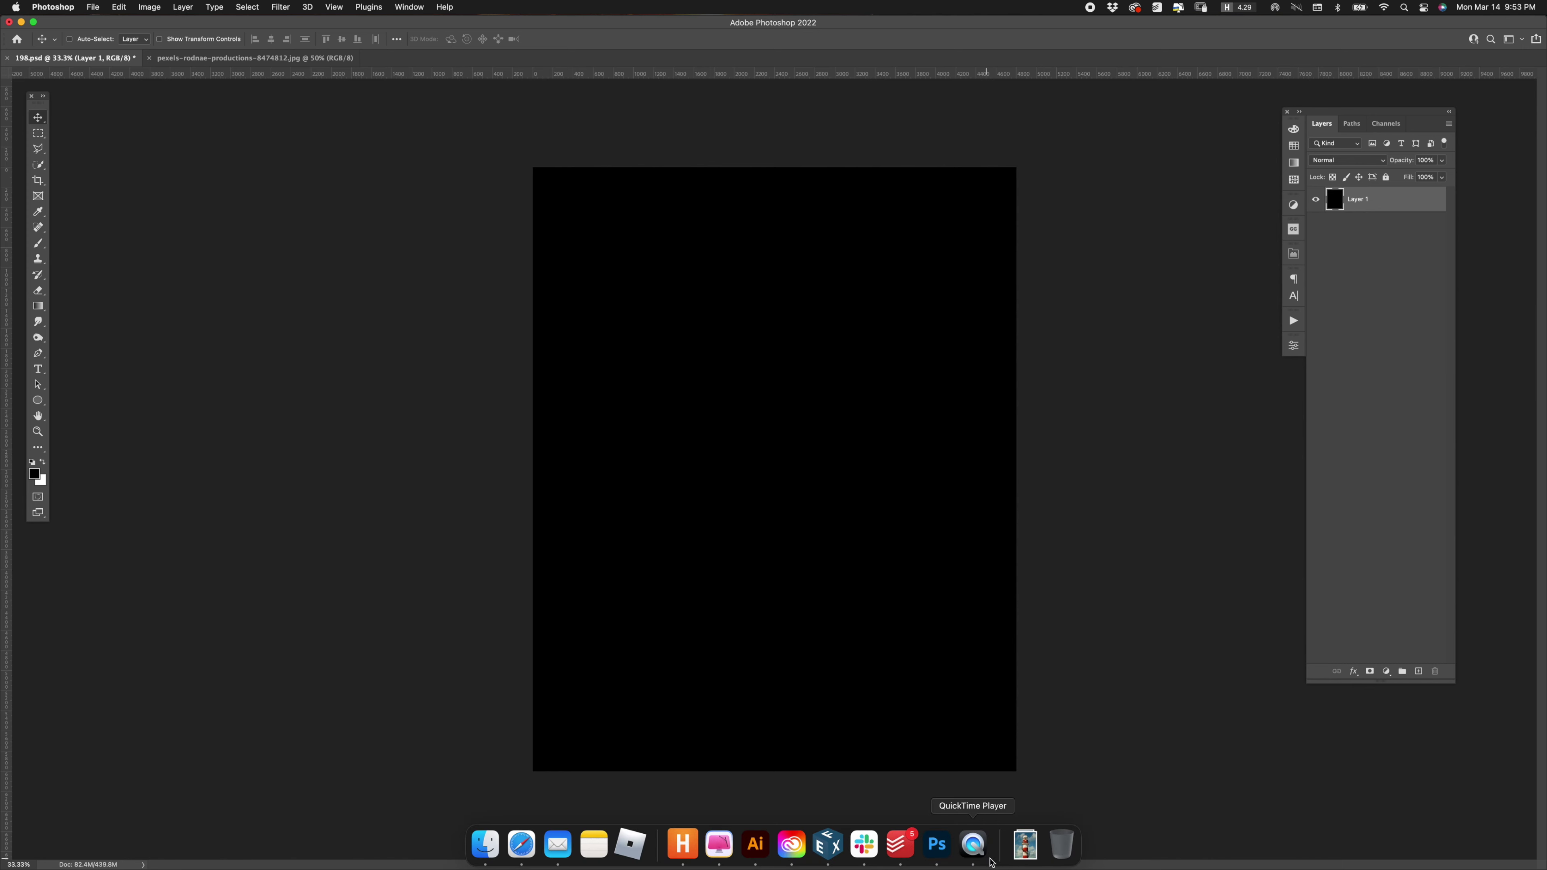
- Open the lighthouse photo, strip its sky with remove.bg, and drag the cut-out into 198.psd
left_click(1023, 847)
left_click_drag(1029, 792, 937, 844)
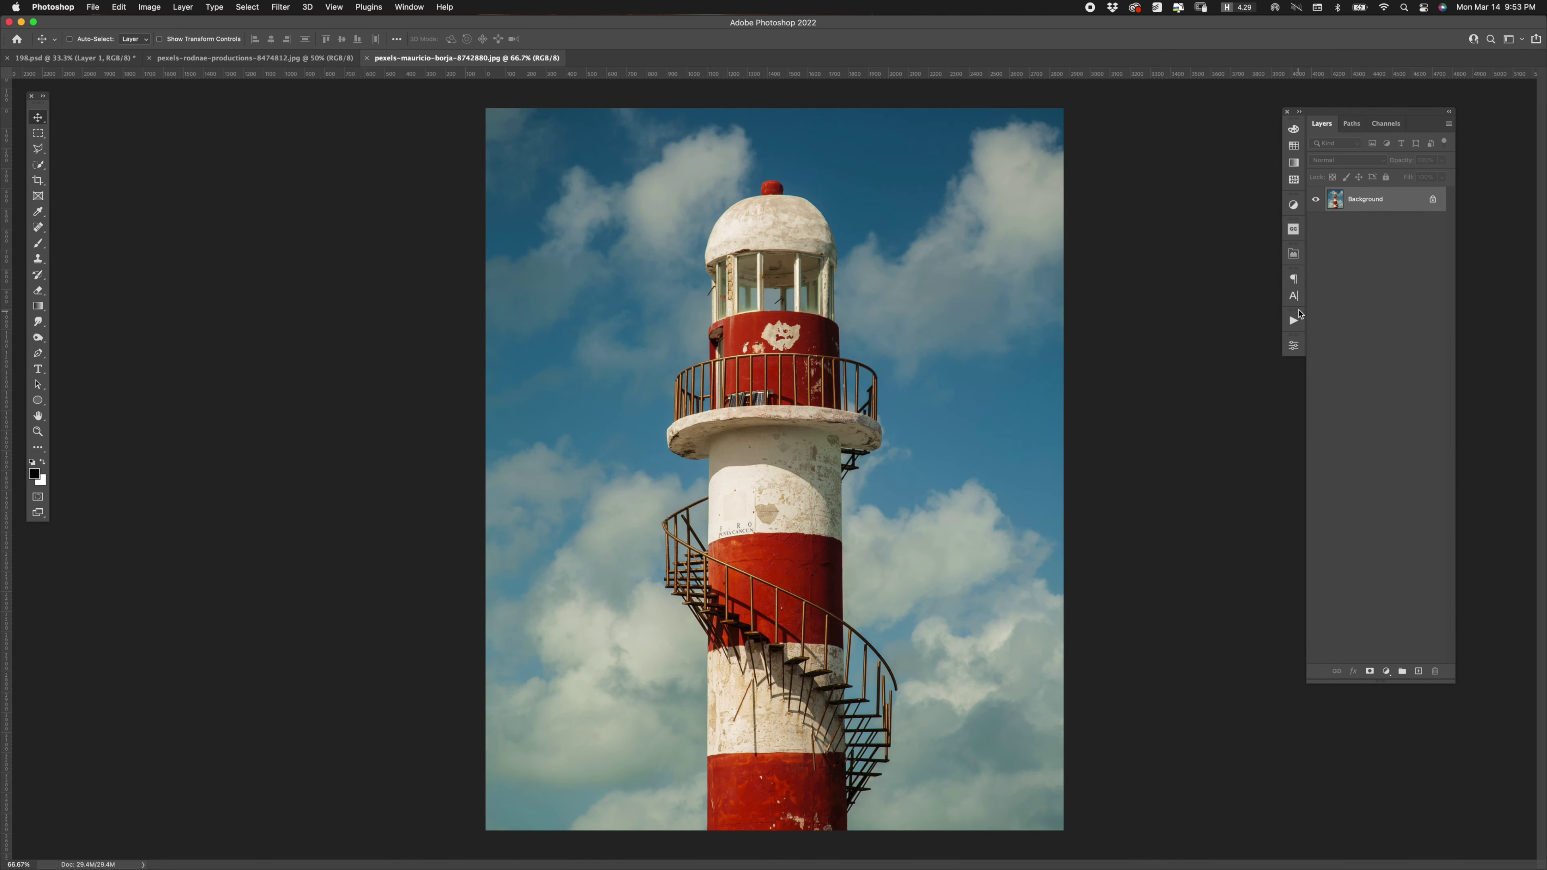
left_click(1294, 254)
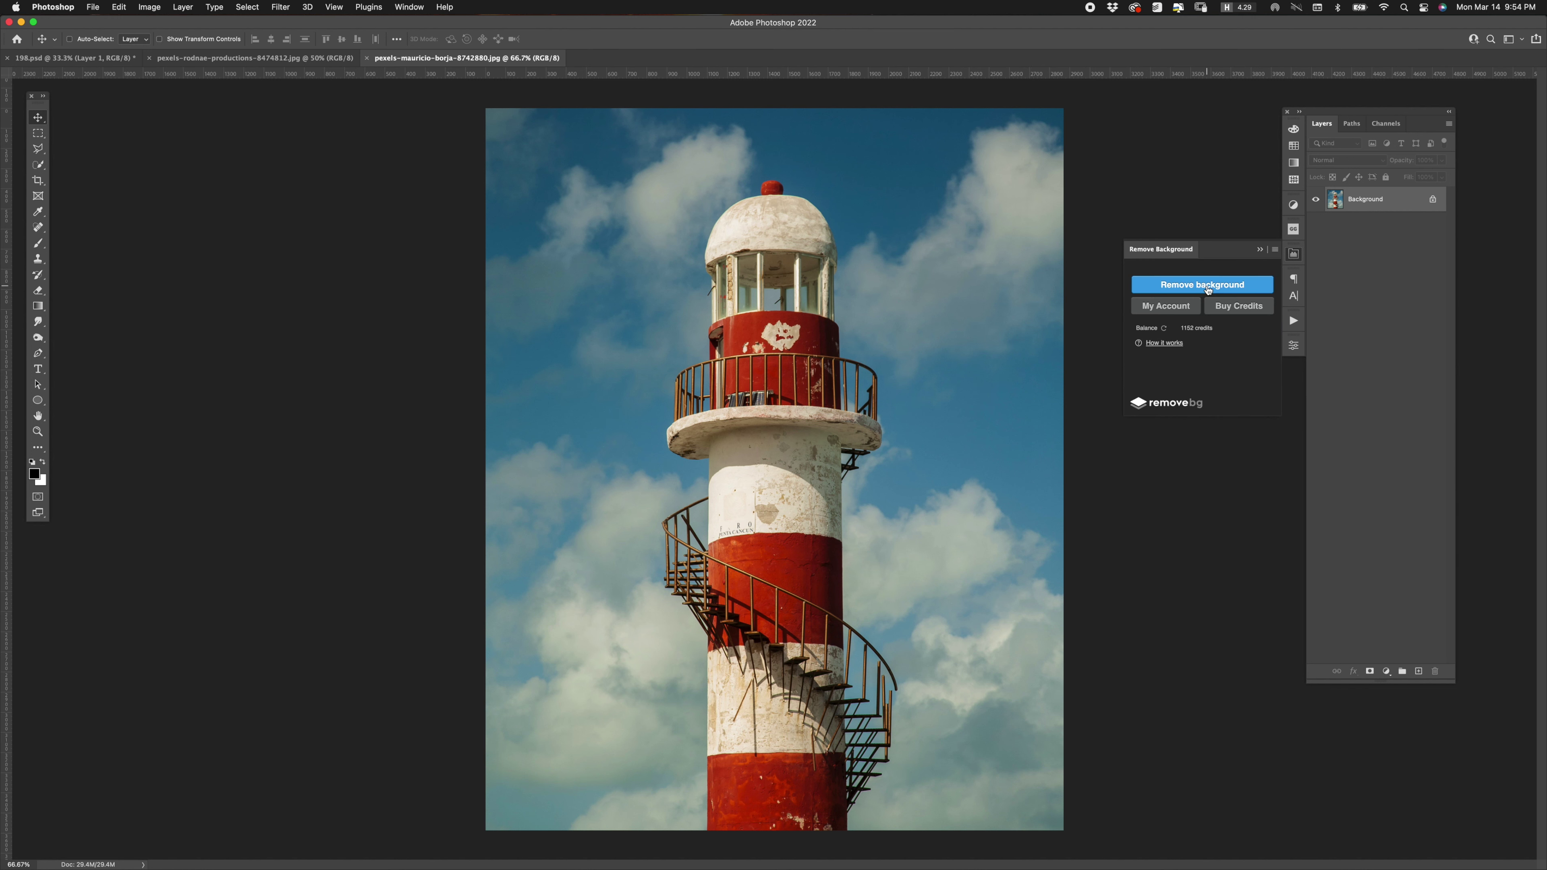
left_click(1208, 289)
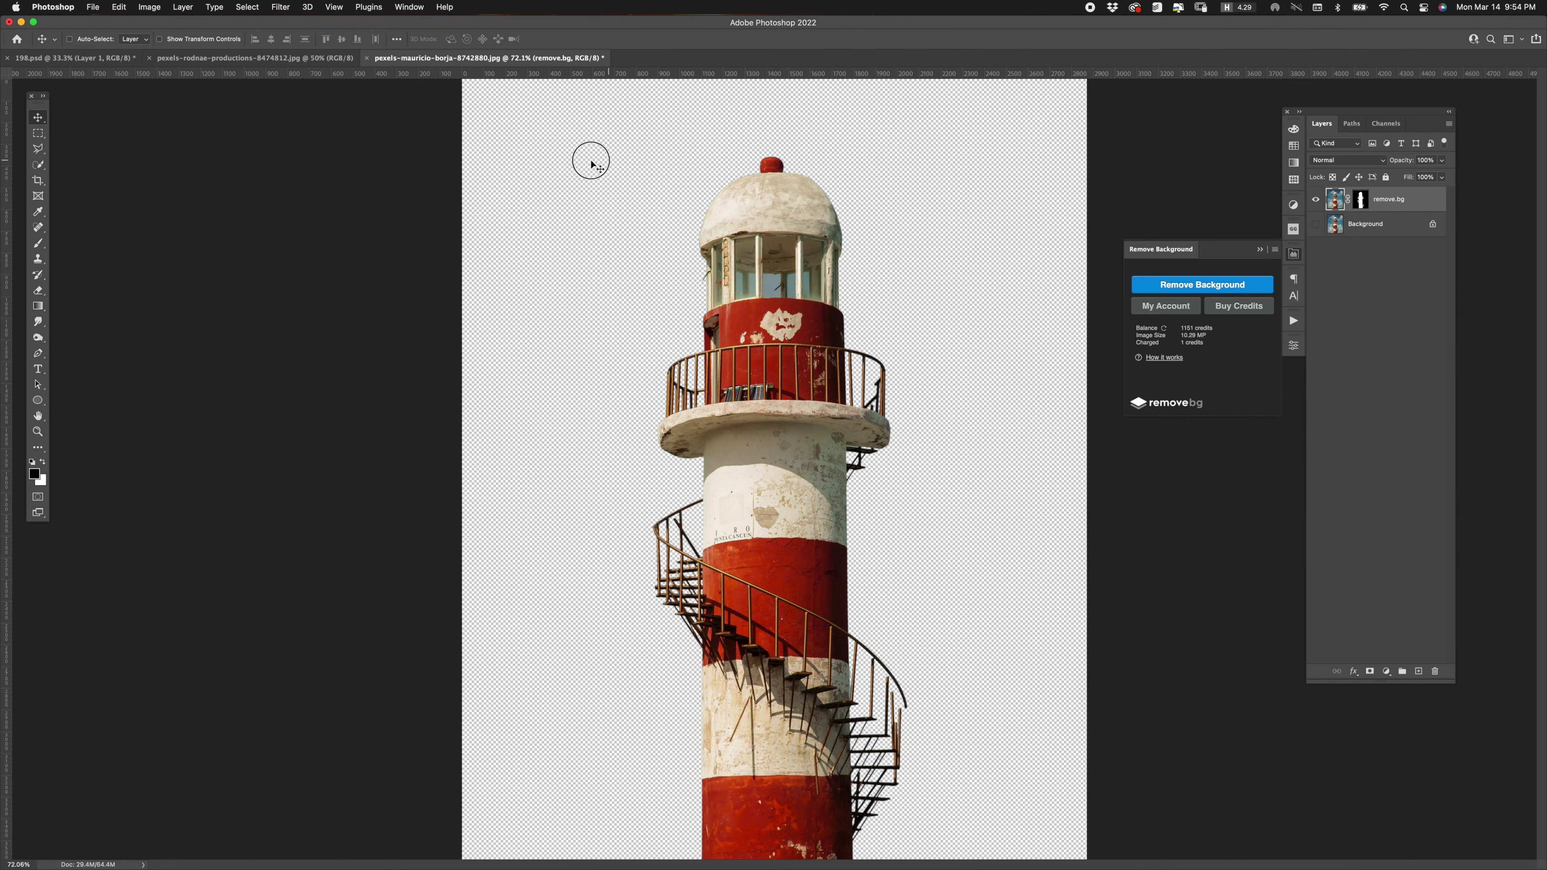
left_click_drag(590, 163, 994, 237)
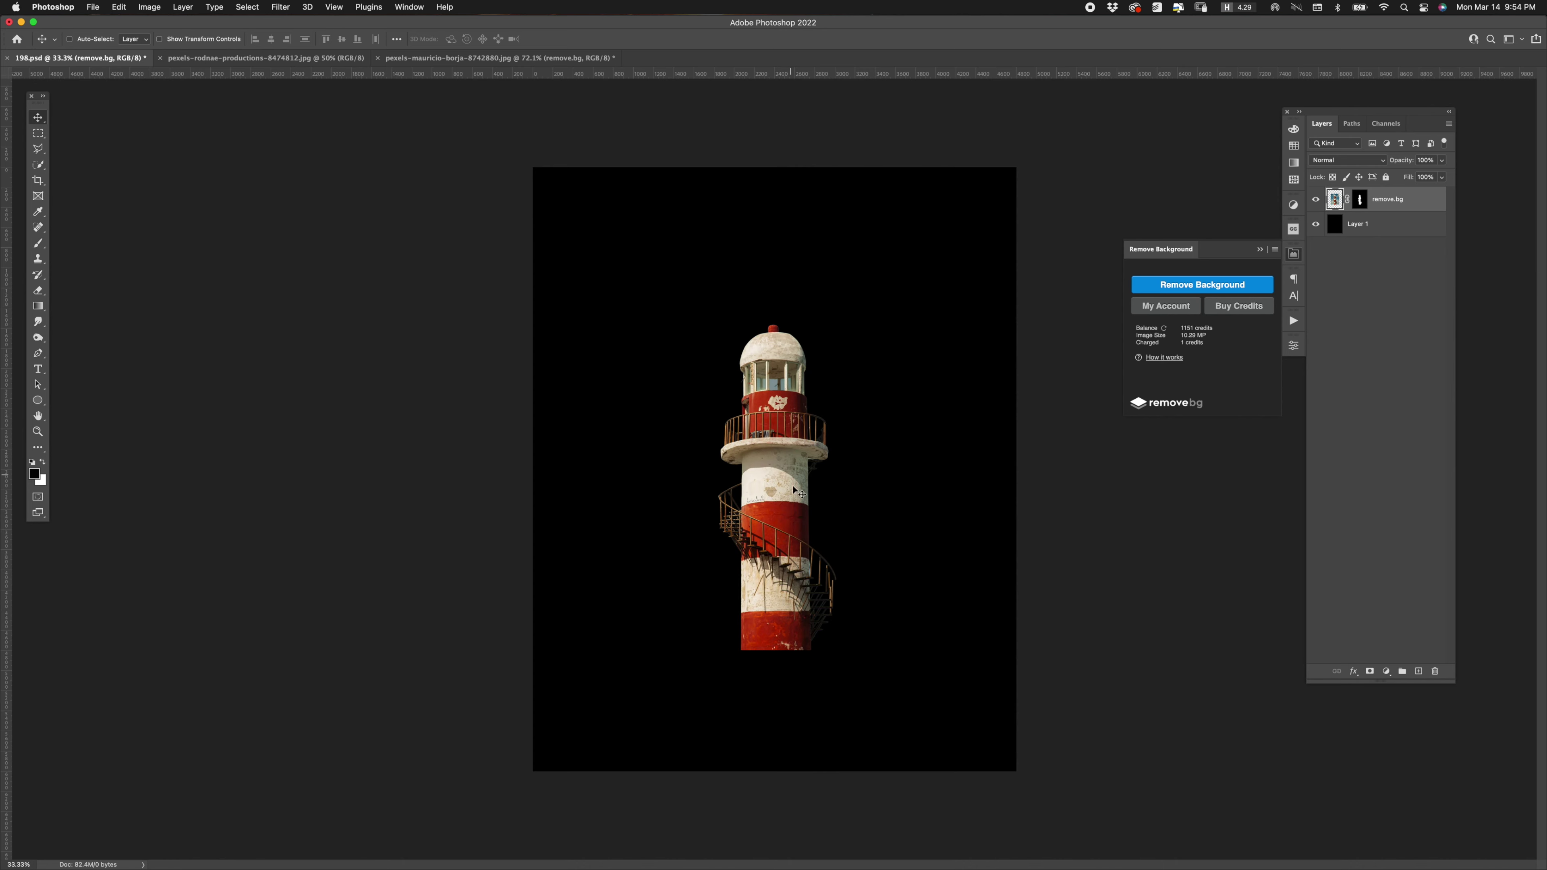
key("ctrl+t")
- Scale the lighthouse up to about 154%, lower it, and mask out its top section
left_click_drag(923, 290, 1019, 190)
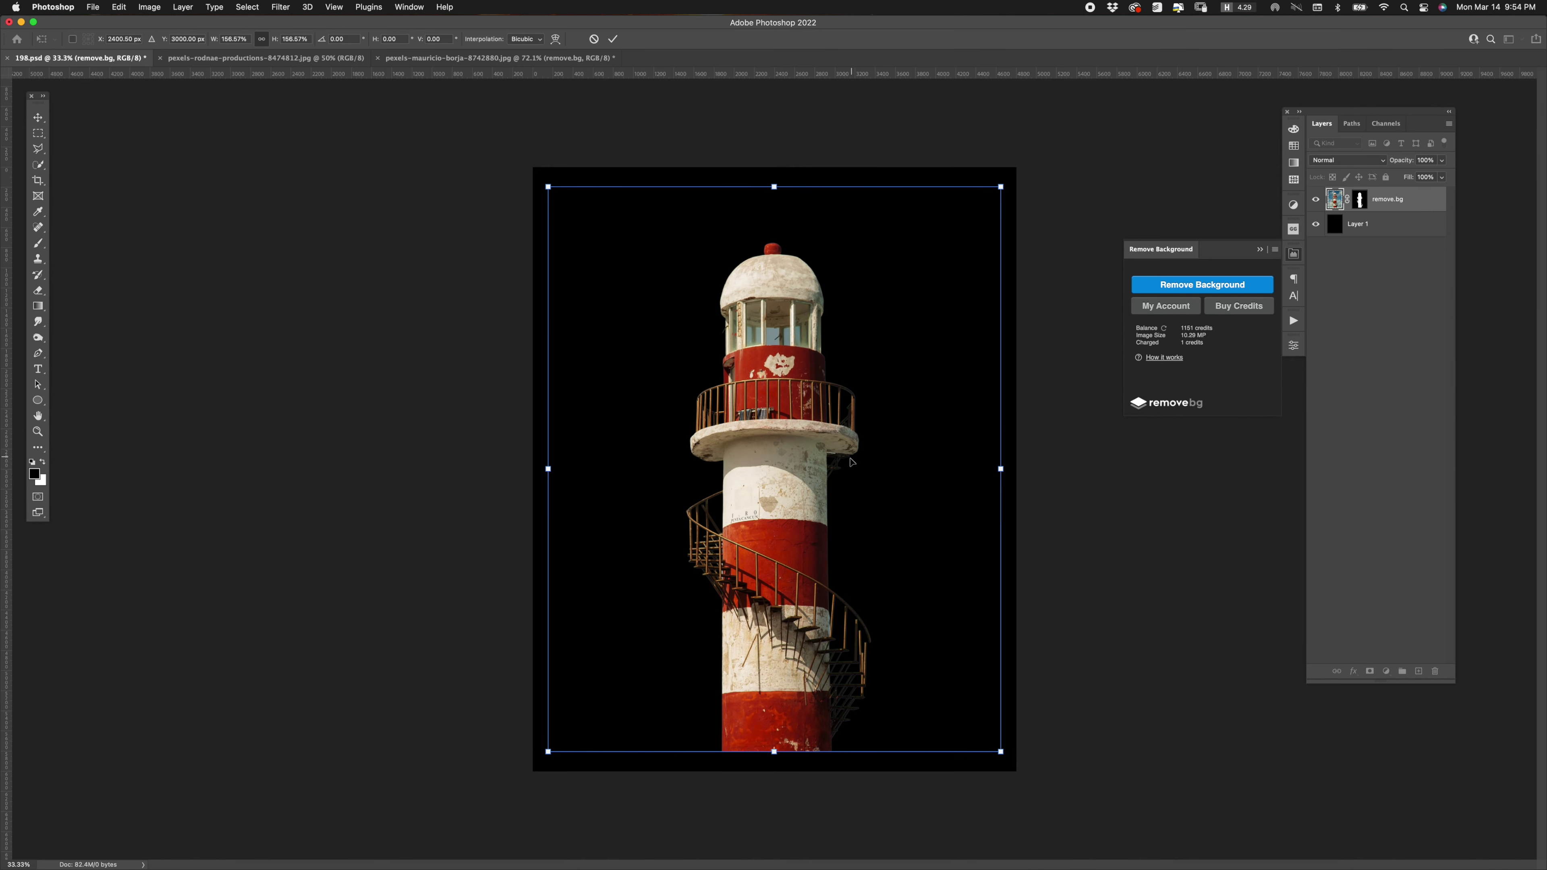
left_click_drag(851, 463, 840, 488)
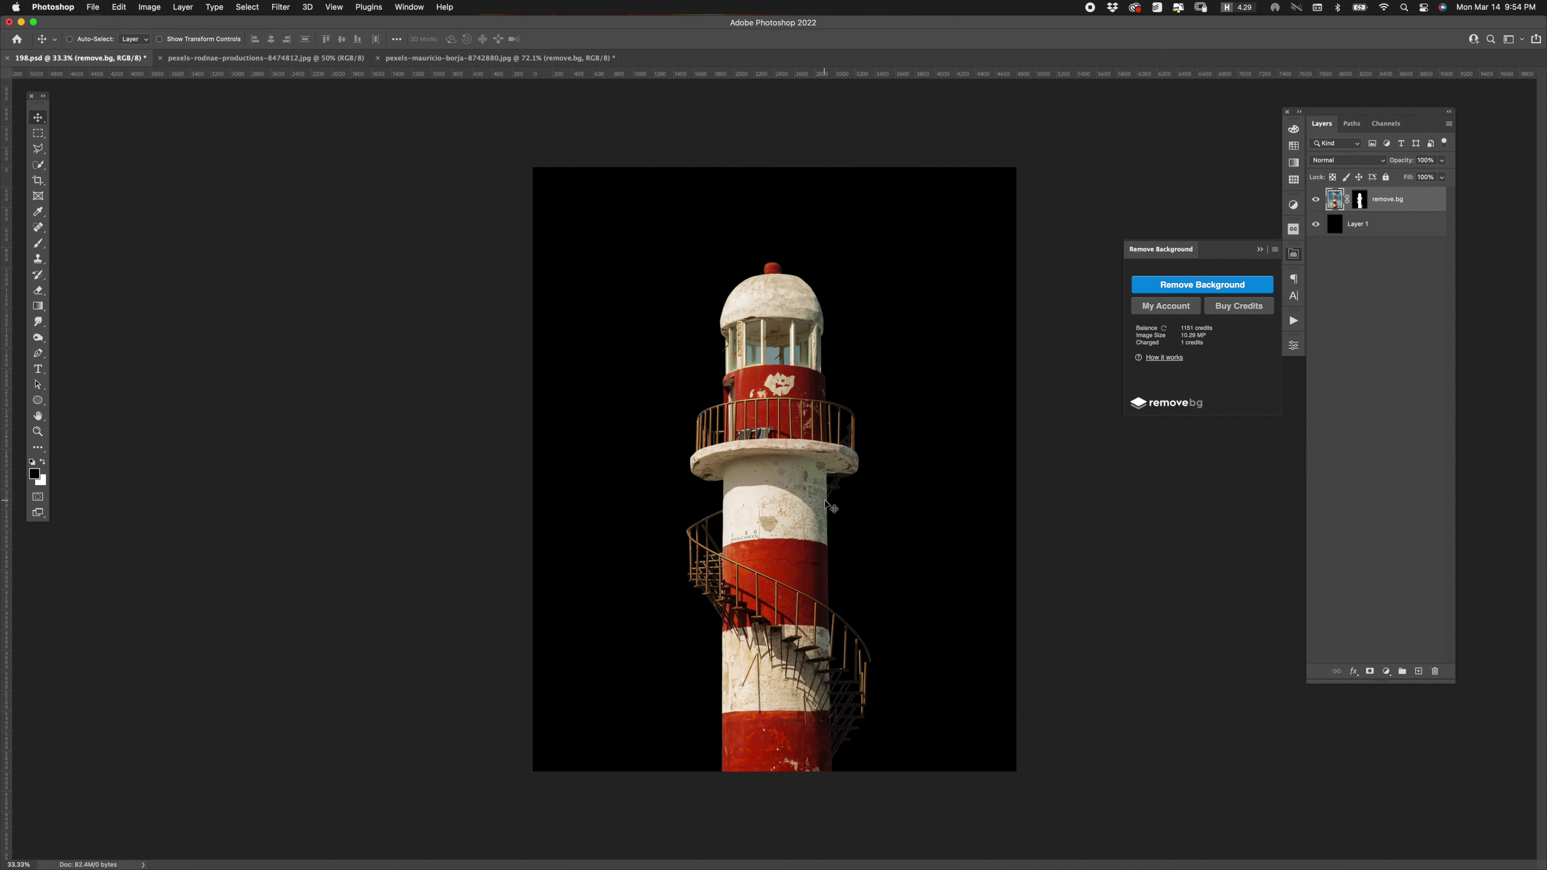
left_click_drag(950, 225, 587, 484)
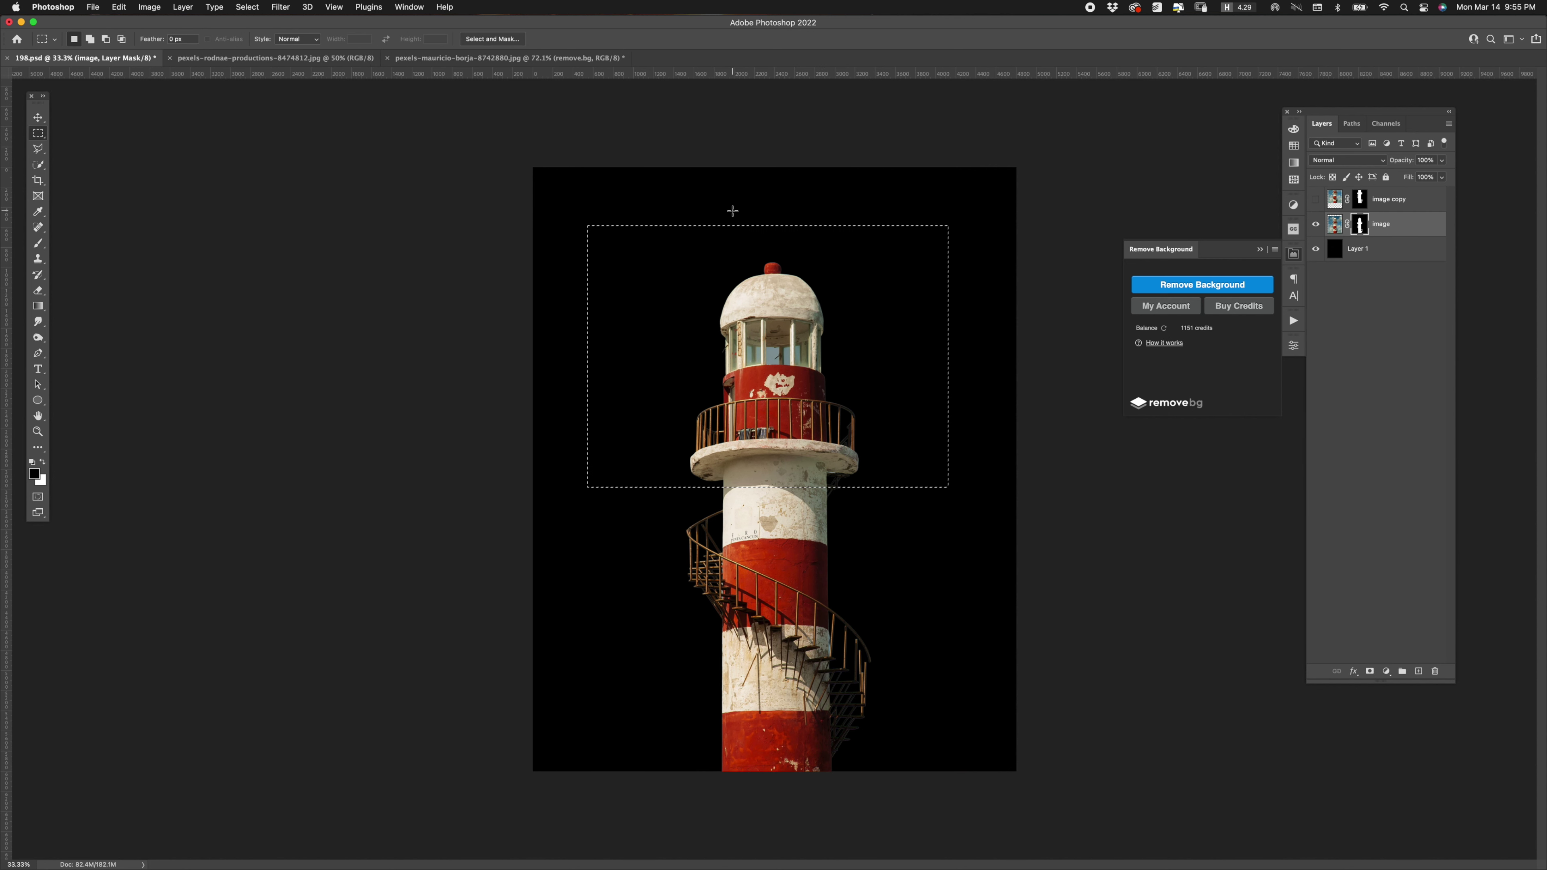
key("alt+BackSpace")
key("ctrl+d")
- Duplicate the tower, move the copy up, and blend its mask with a 1760→1000 px soft brush
key("ctrl+j")
key("v")
left_click_drag(876, 512, 876, 351)
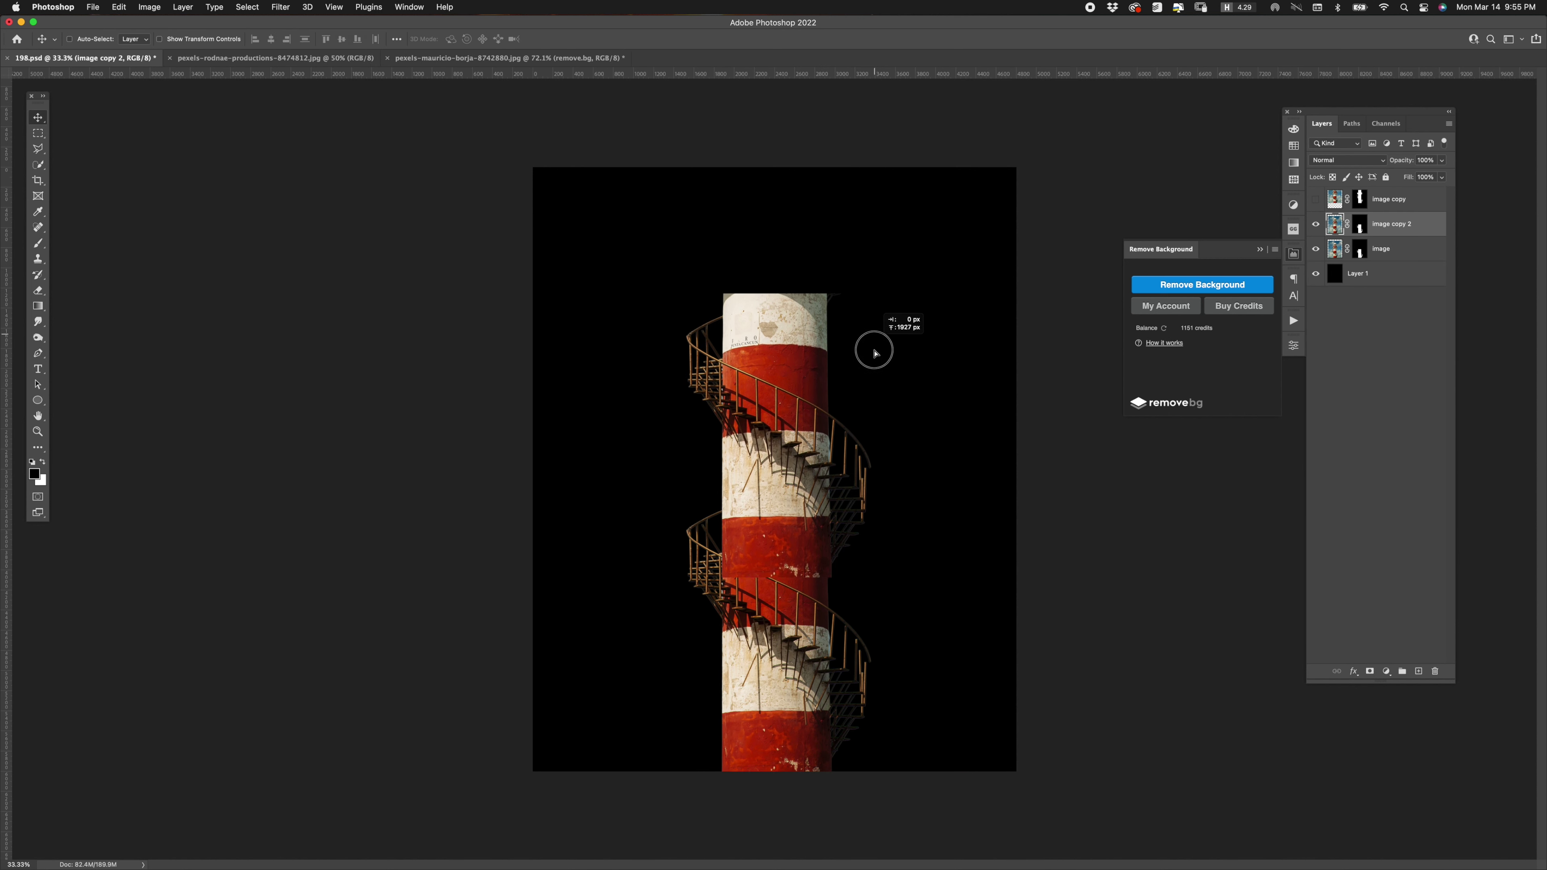
key("b")
right_click(804, 549)
left_click(1019, 703)
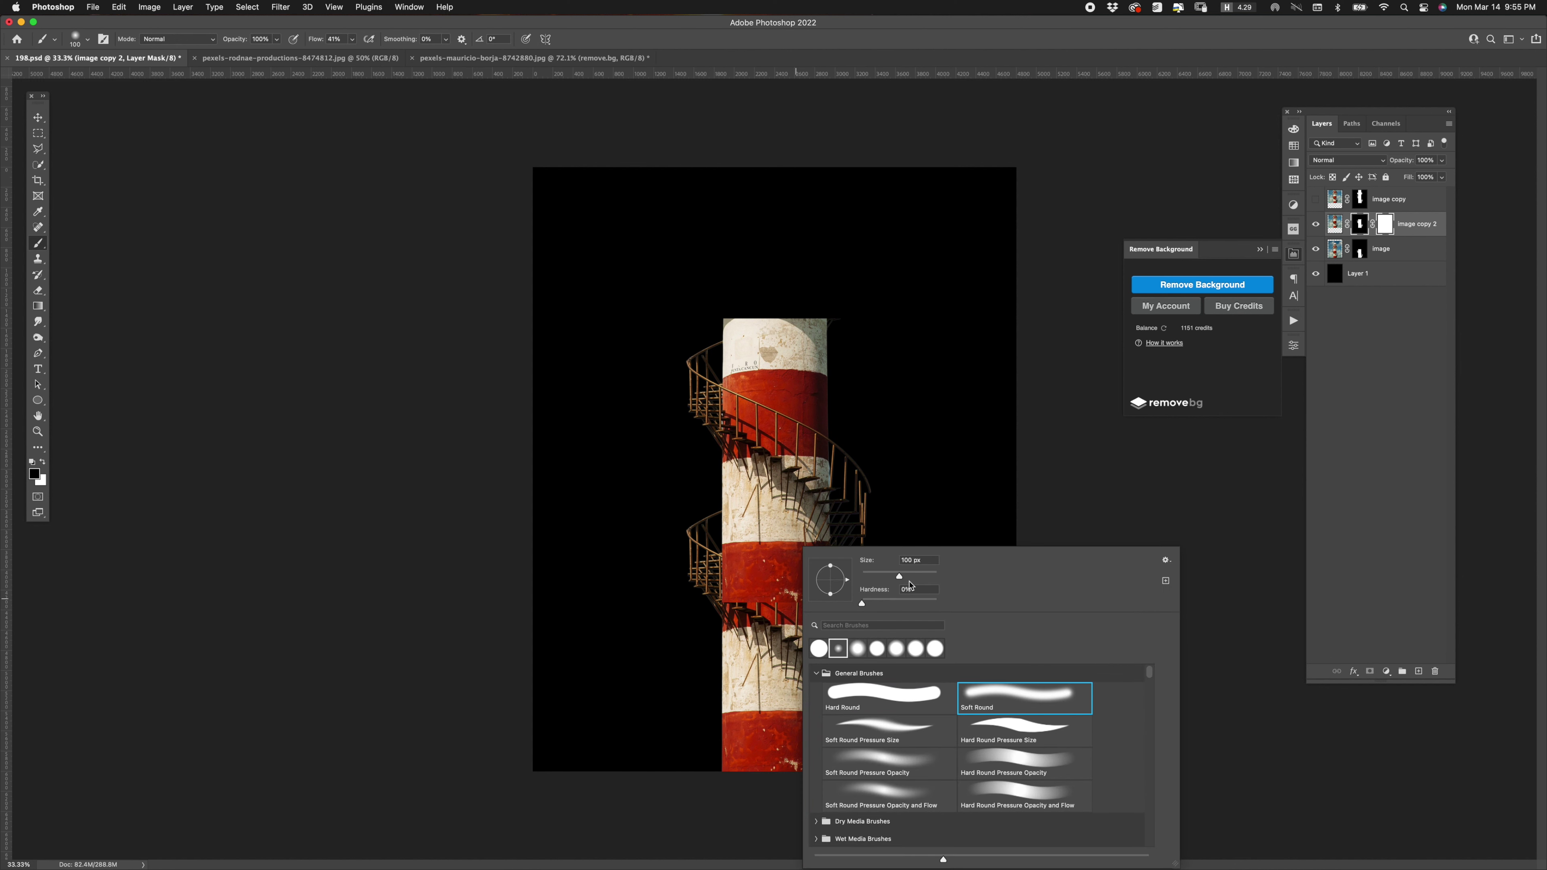
type("1760")
key("Return")
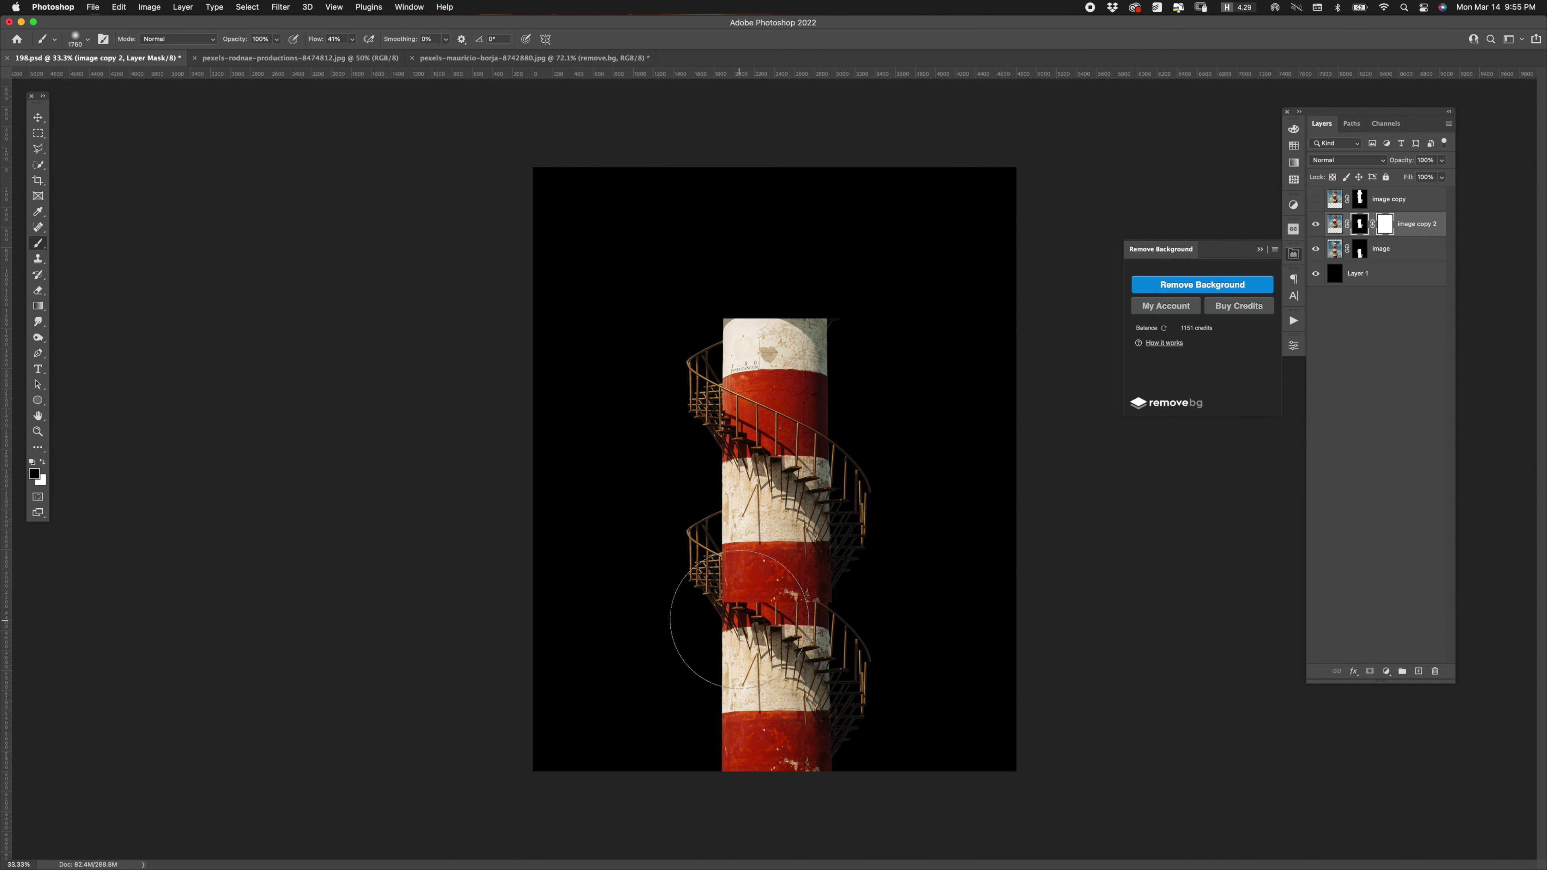
key("bracketleft")
key("bracketleft")
key("bracketleft")
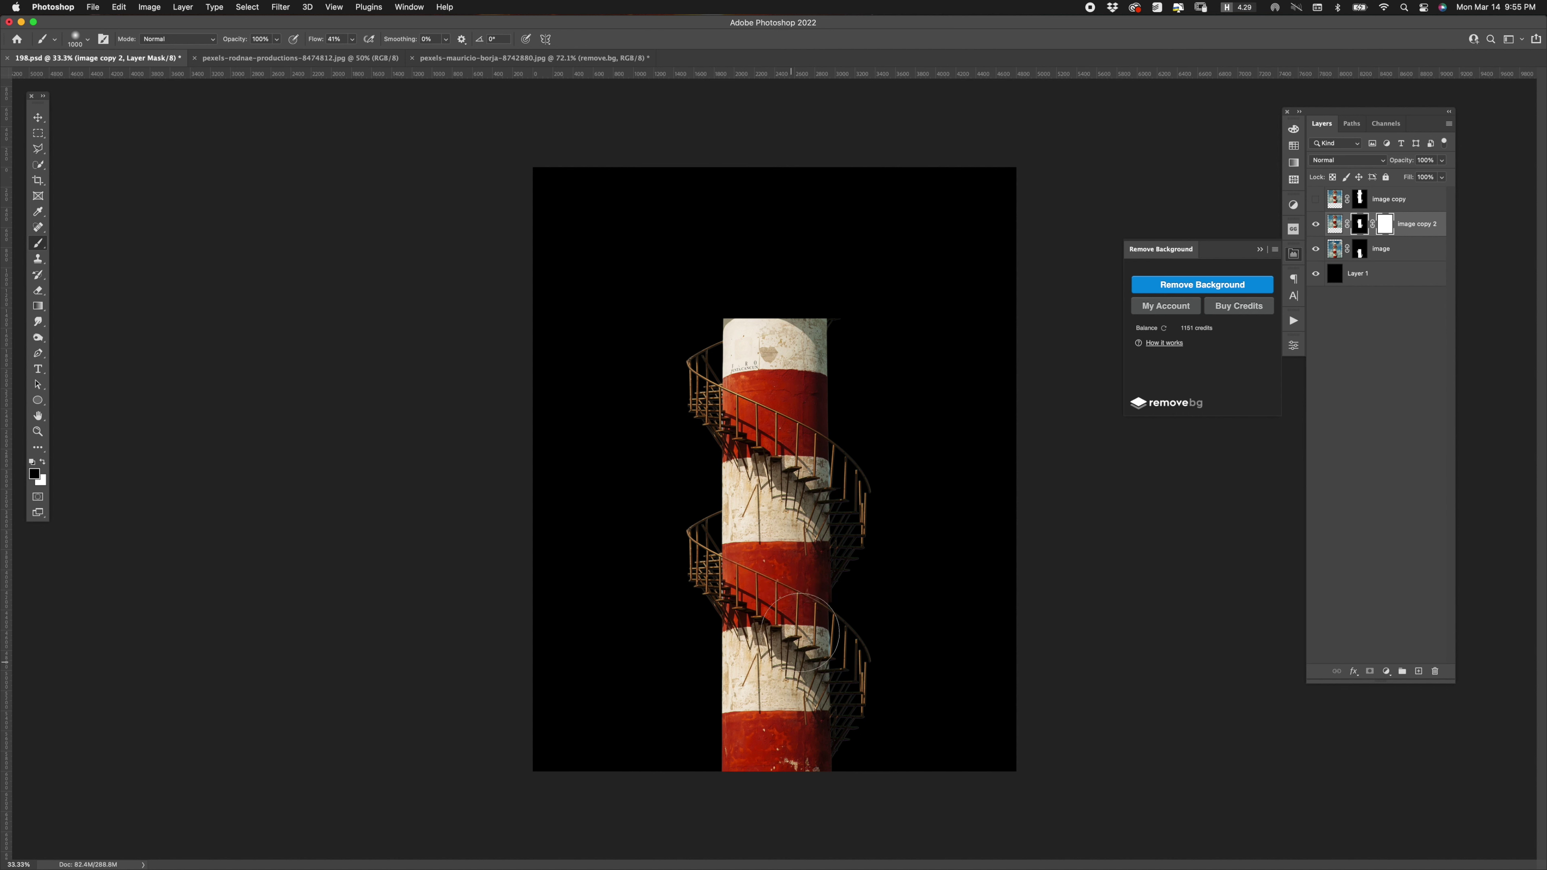
- Duplicate the tower section again, raise the copy 1660 px, and add a Solid Color fill layer
key("v")
key("ctrl+j")
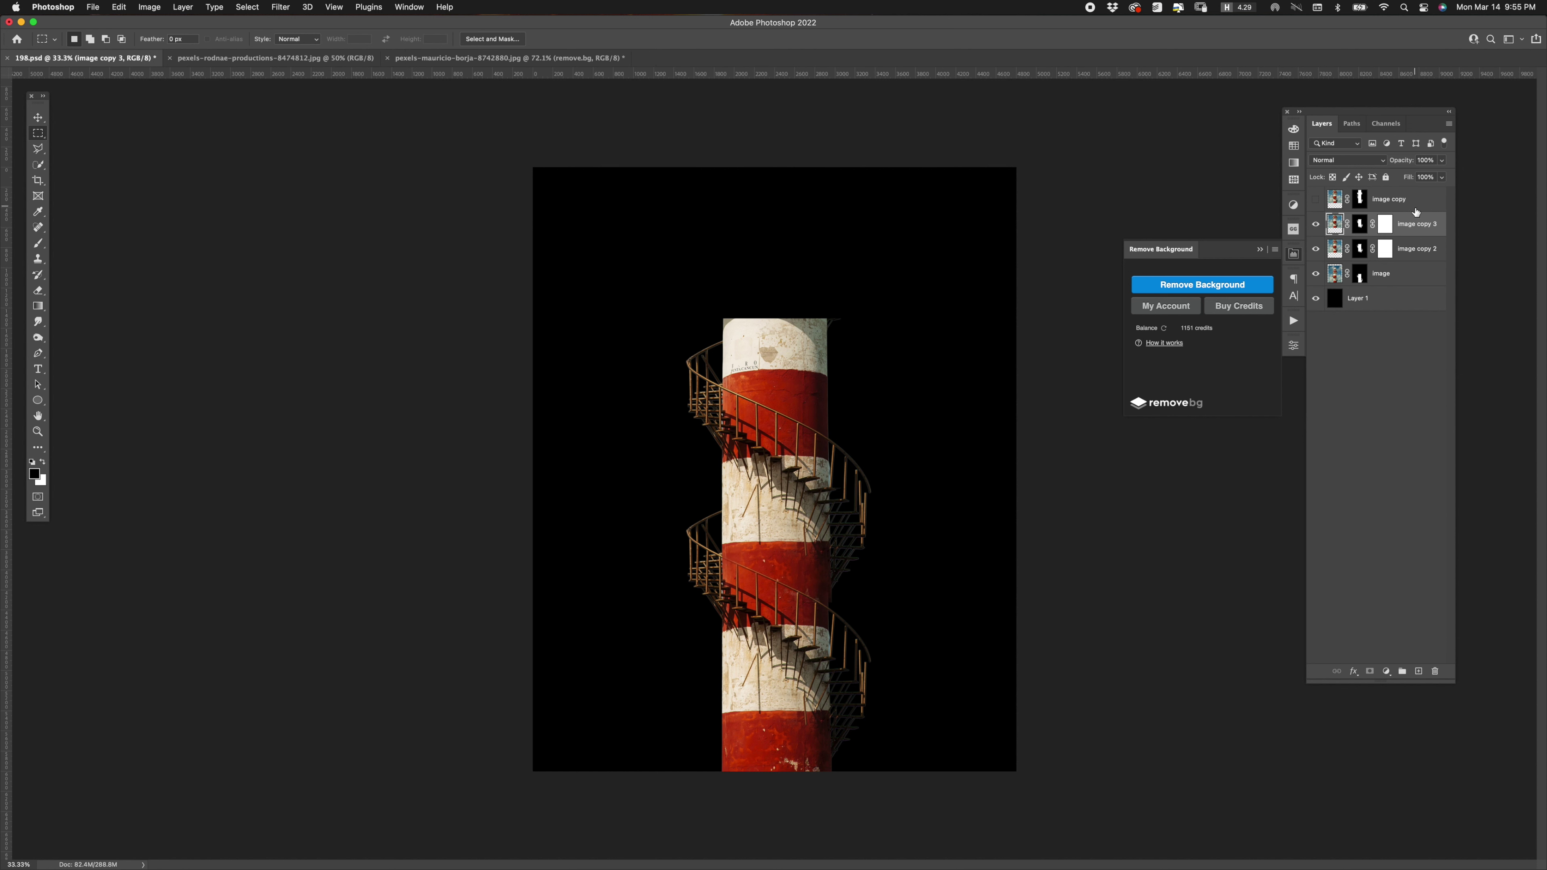
left_click_drag(751, 637, 751, 300)
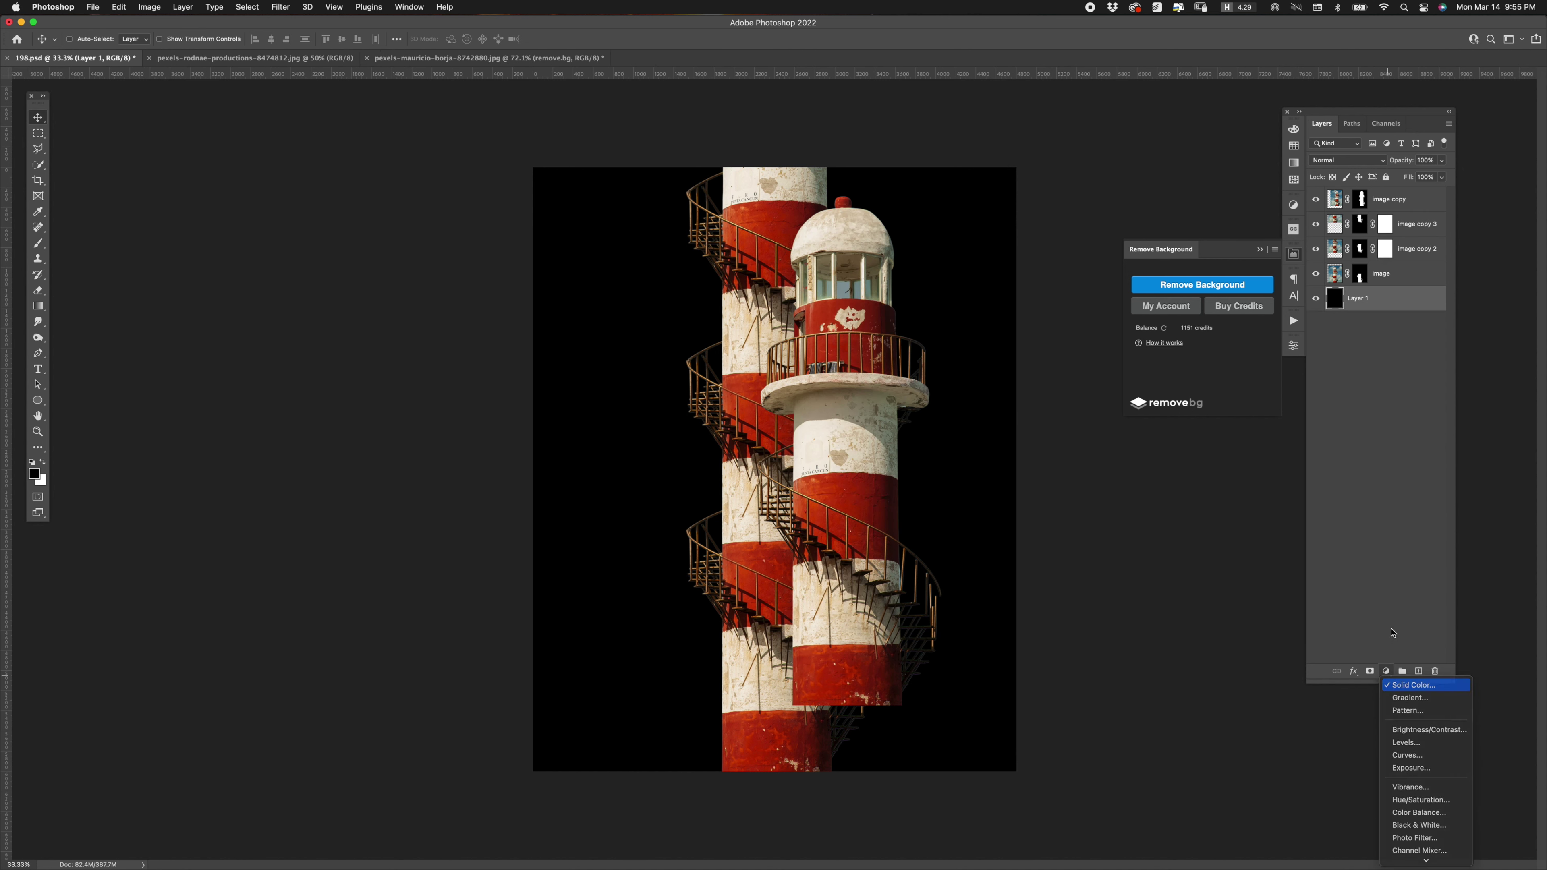
key("Return")
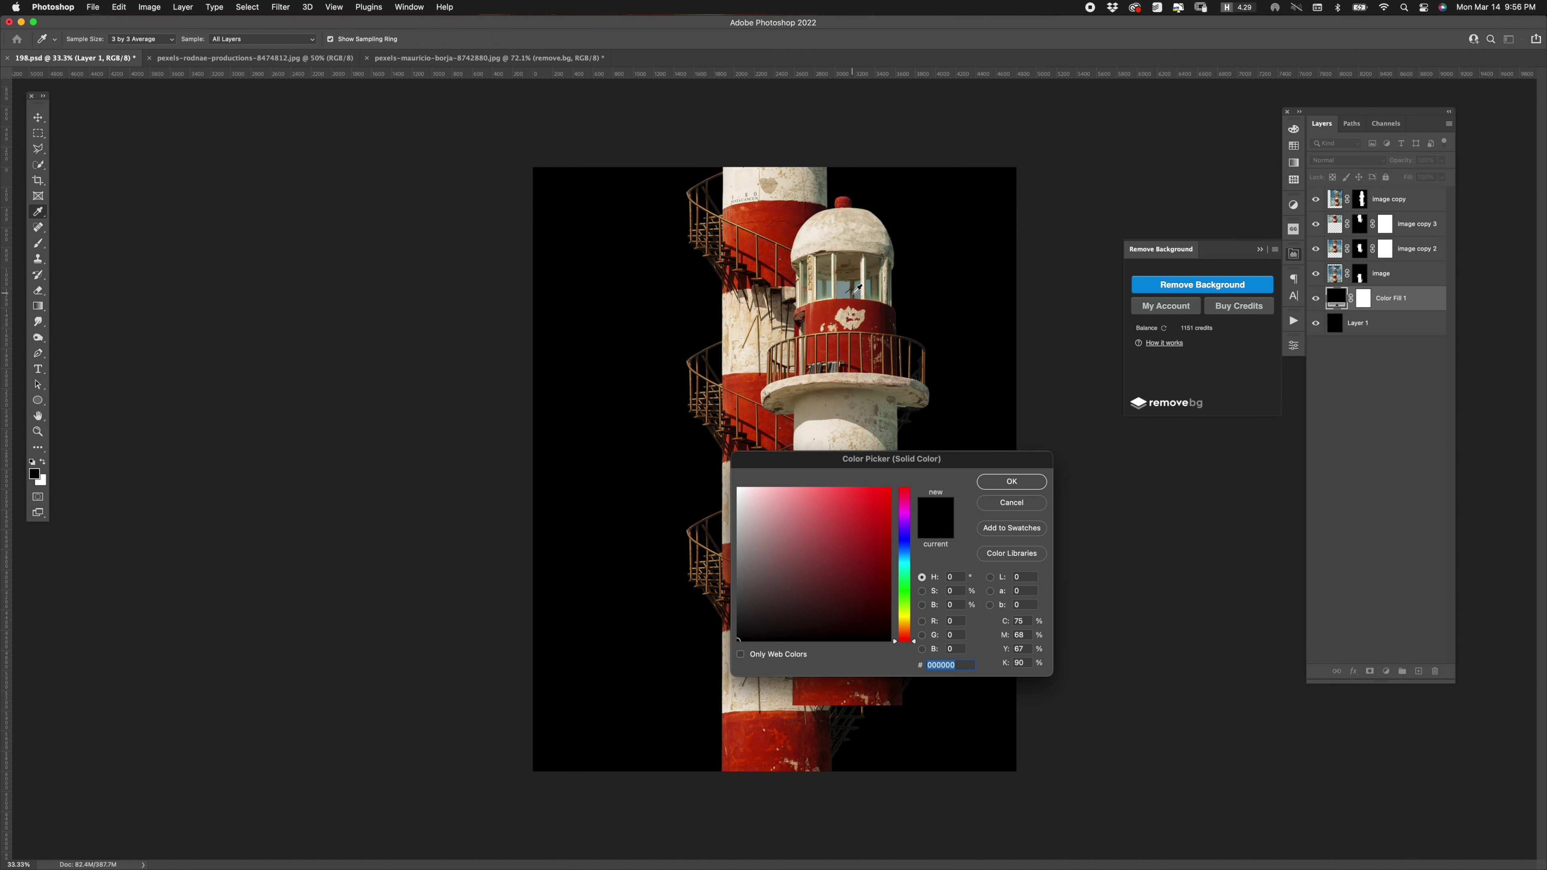
- Set the fill colour to grey-blue and hide the lighthouse top layer
left_click(845, 291)
left_click(1028, 483)
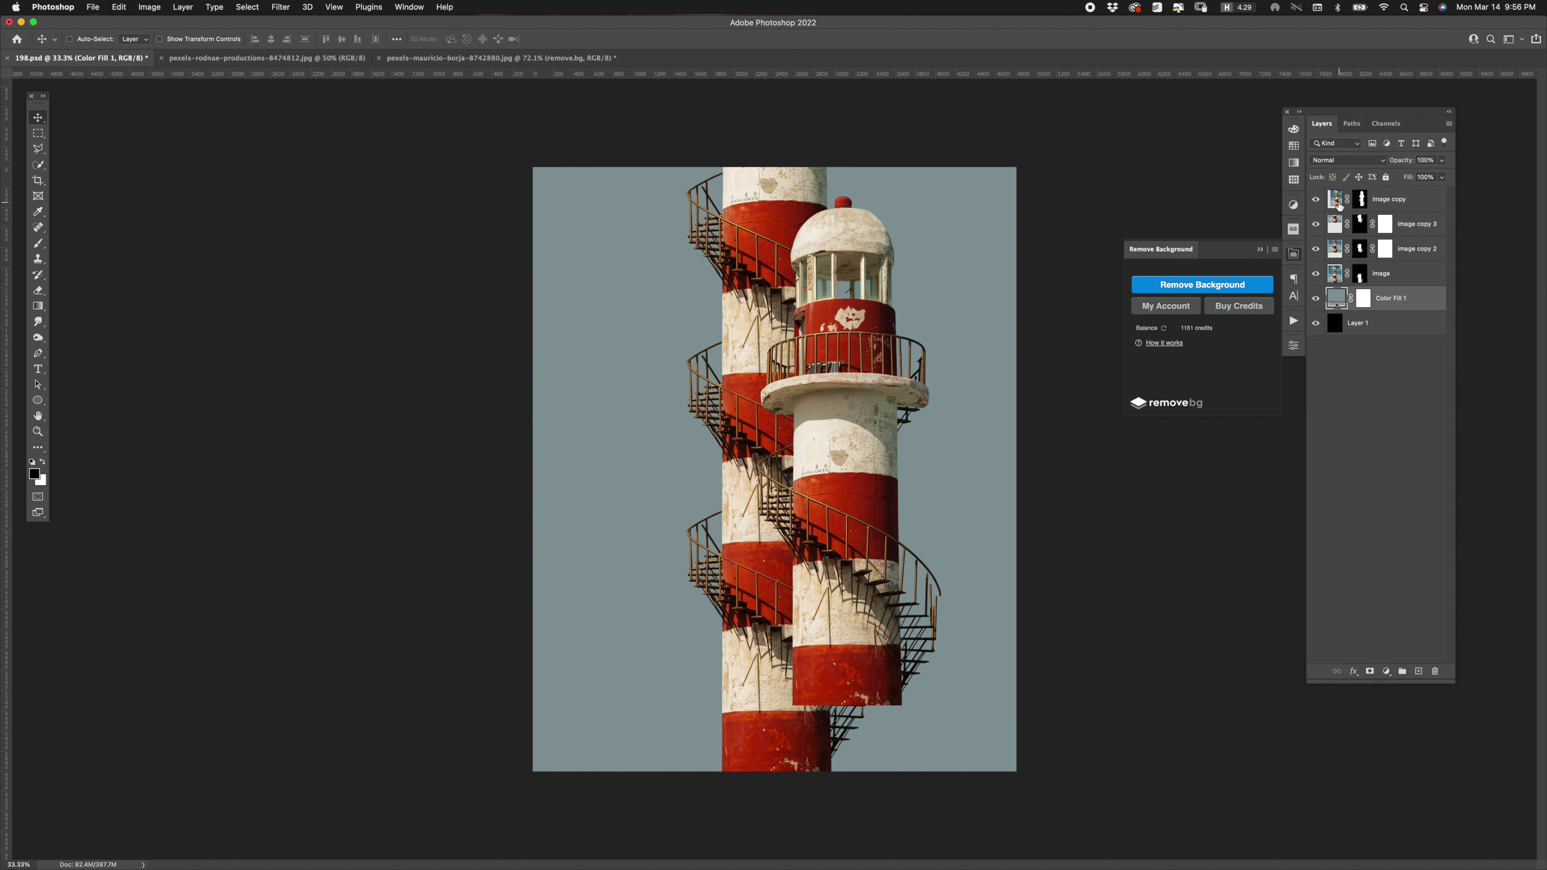
left_click(1318, 200)
left_click(1298, 254)
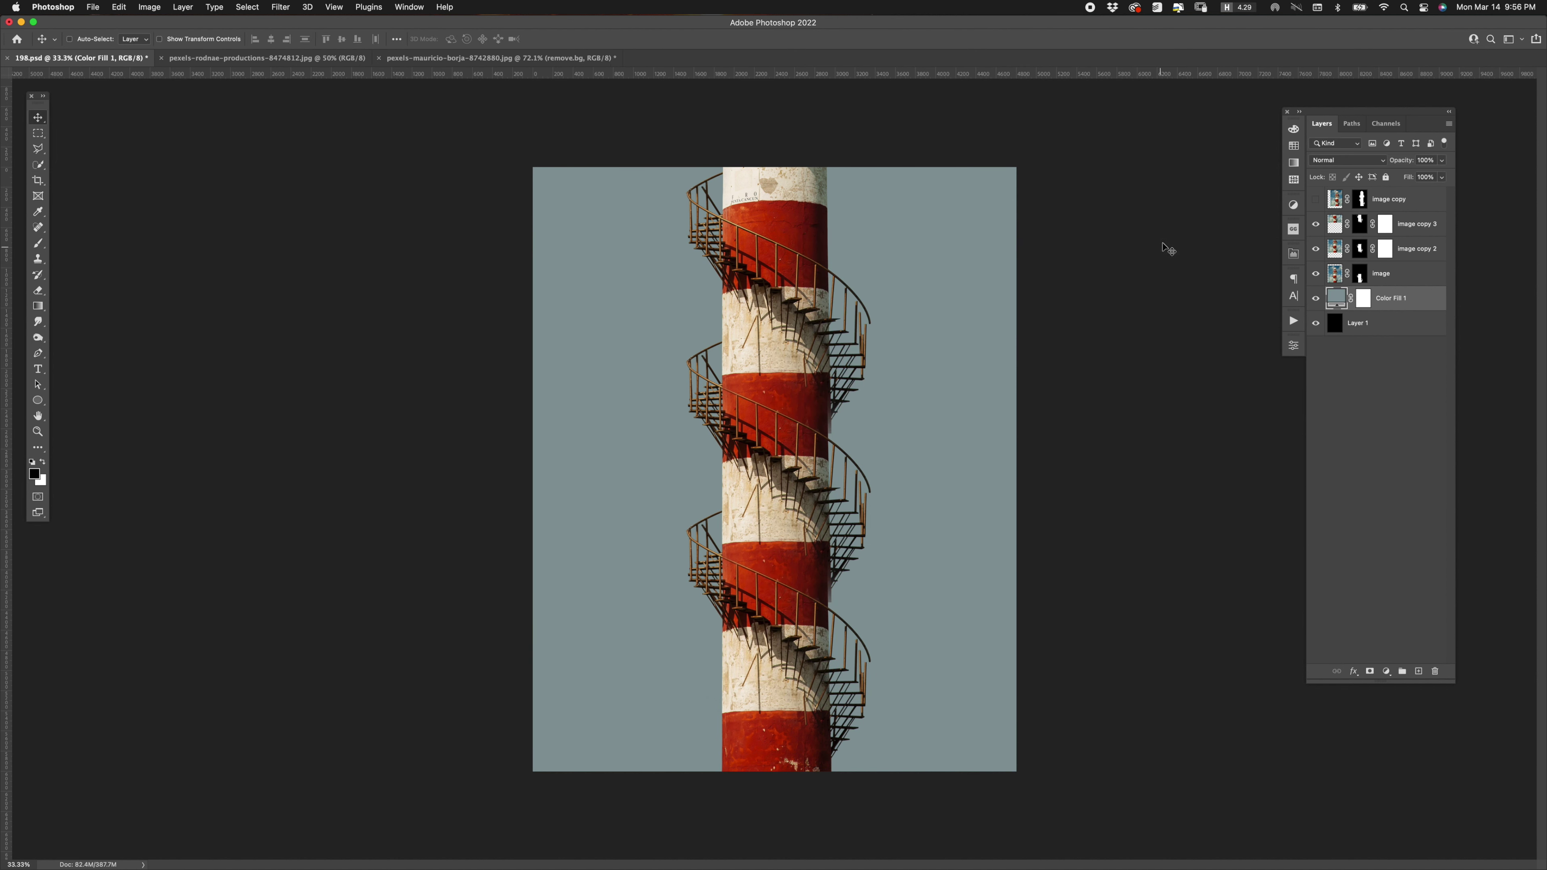
- Rotate image copy 2 about 0.9° and image copy 3 about -0.7° to align the sections
left_click_drag(1064, 639, 492, 643)
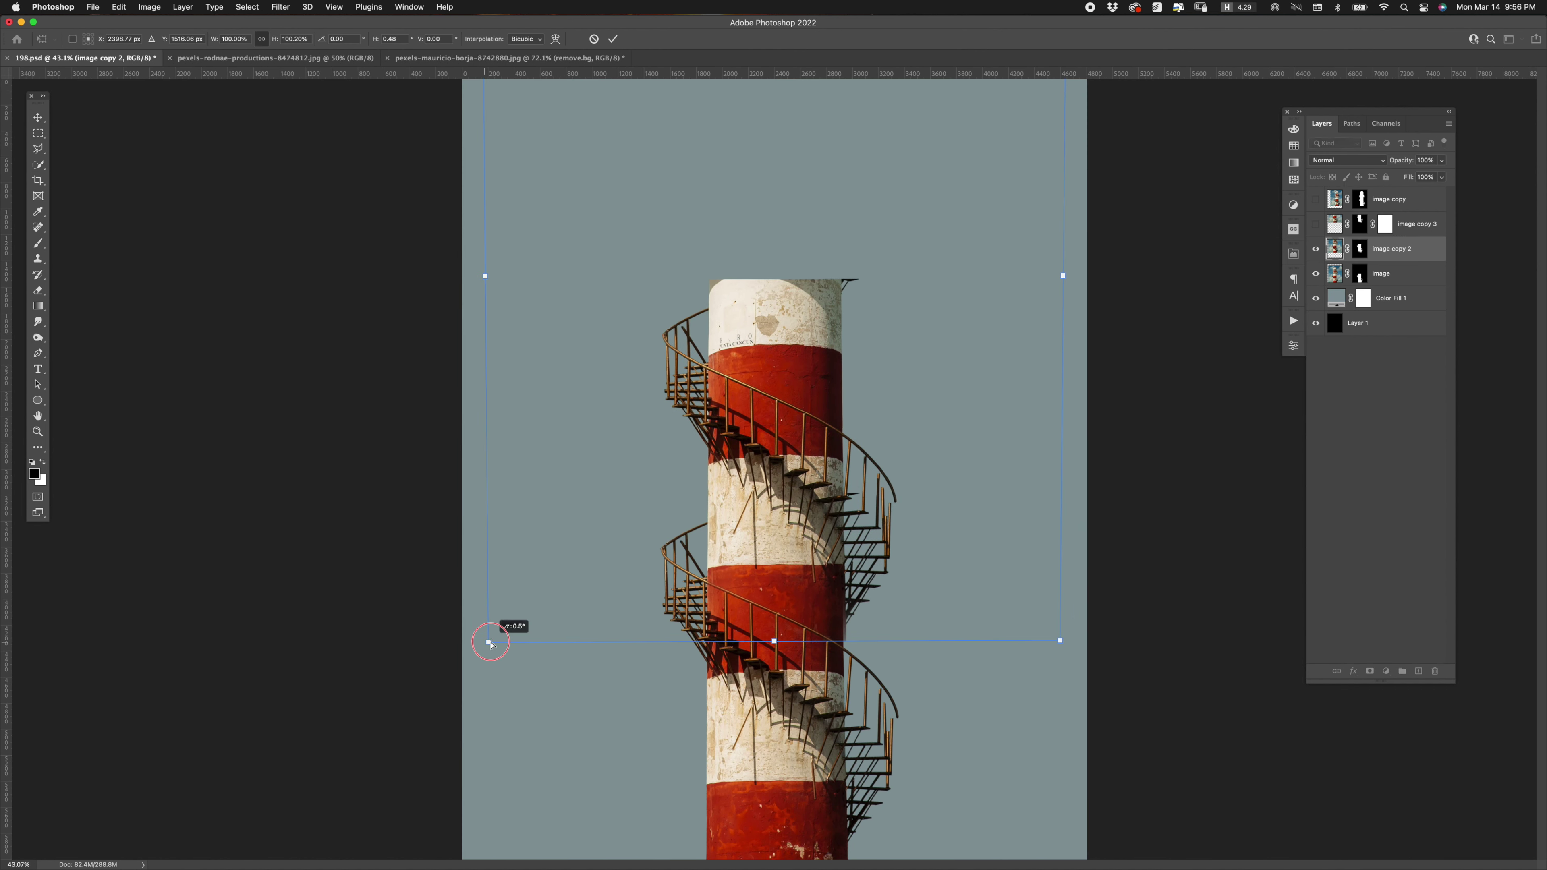
key("Return")
left_click(1316, 223)
left_click(1413, 223)
key("ctrl+t")
left_click_drag(1064, 422, 490, 422)
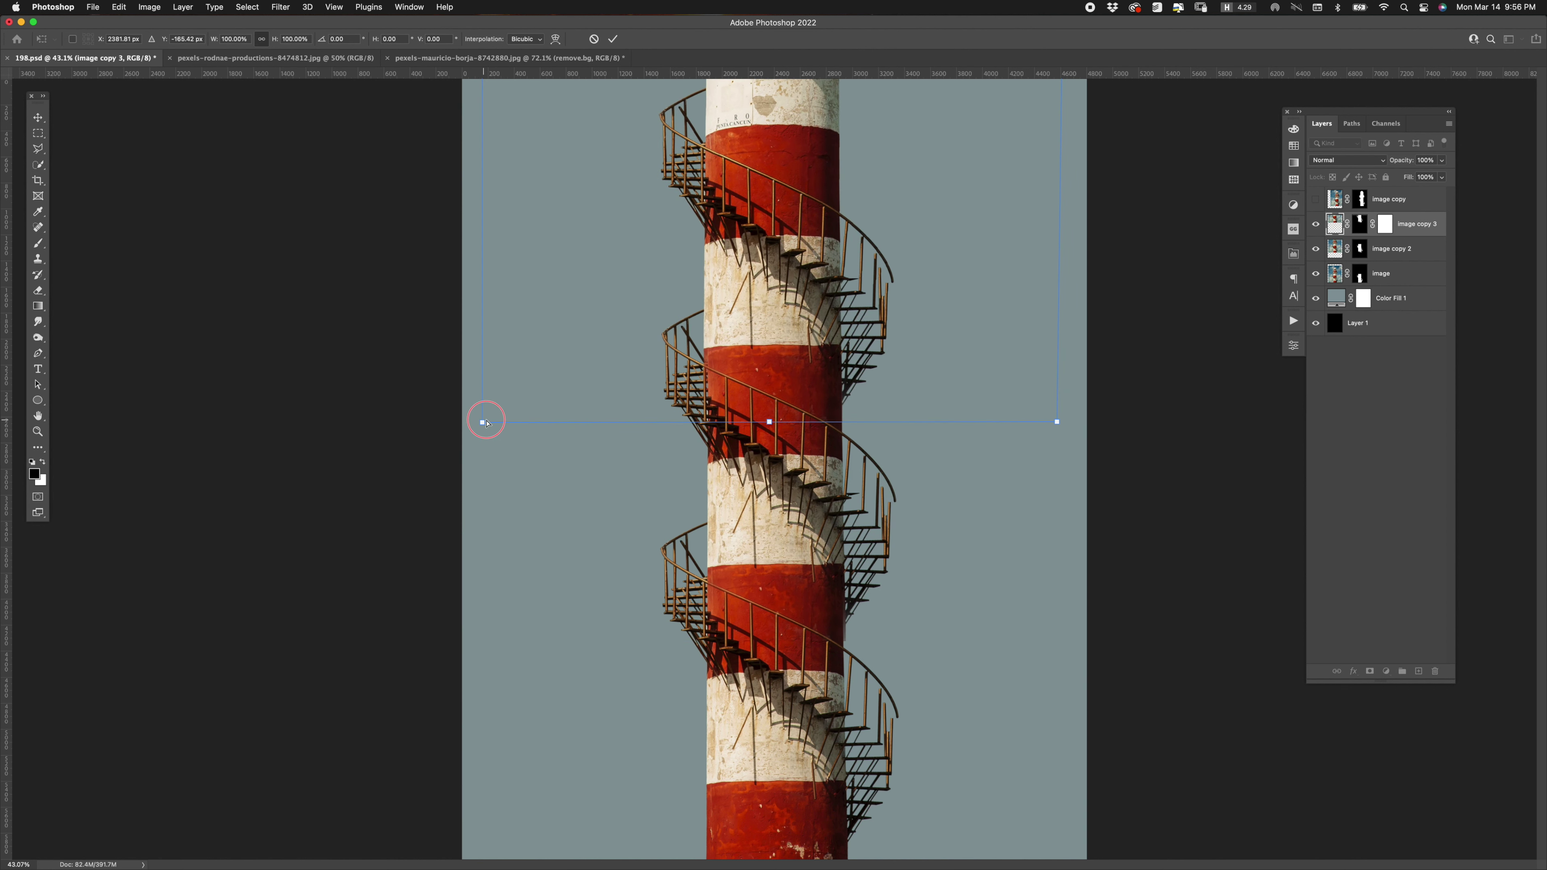
key("Return")
key("ctrl+minus")
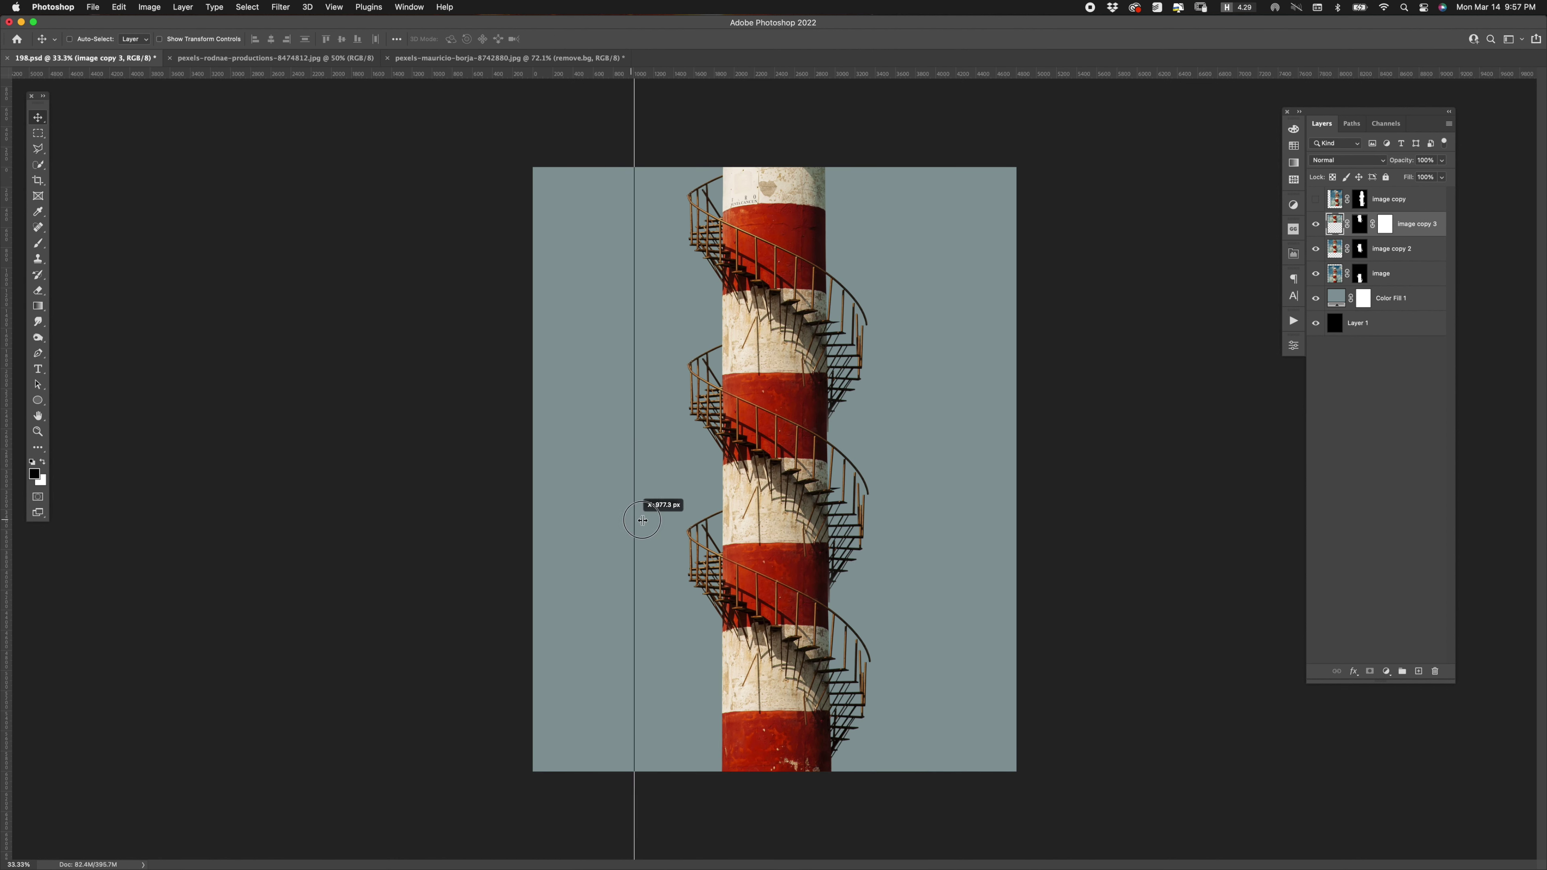
- Add vertical guides at the tower's edges and convert the tower layers into a smart object
left_click_drag(14, 455, 831, 487)
left_click_drag(6, 482, 721, 482)
left_click(1392, 248, "shift")
right_click(1389, 248)
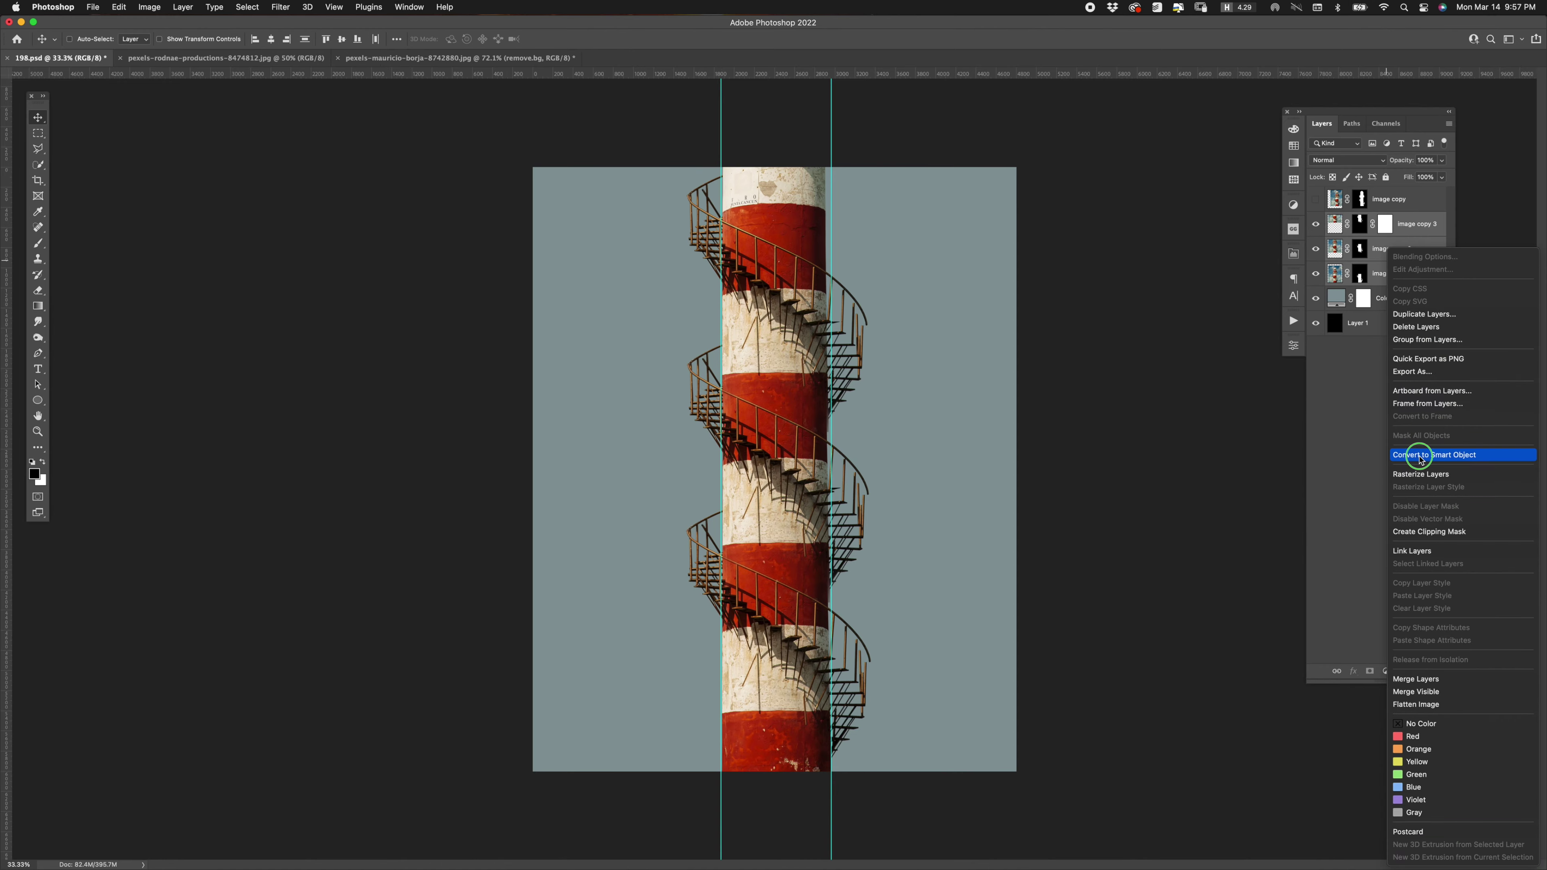
left_click(1417, 454)
- Perspective-transform the tower smart object, widening its top
key("ctrl+t")
left_click_drag(686, 152, 672, 154)
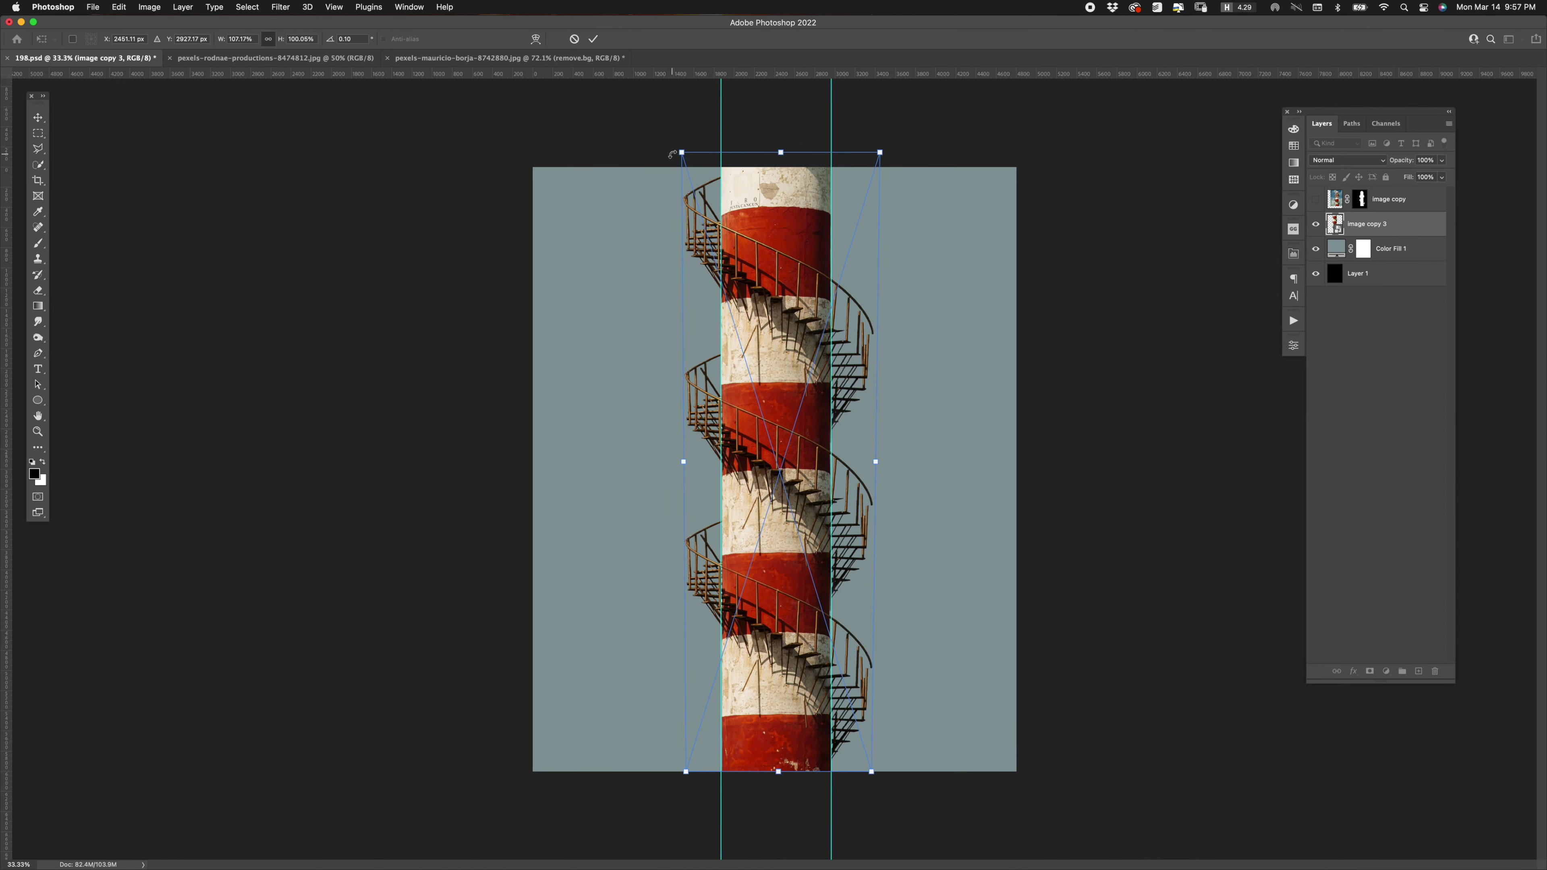
left_click_drag(698, 773, 685, 773)
- Commit the perspective transform and open the smart object's contents, zoomed in on the tower
left_click_drag(872, 772, 874, 769)
key("Return")
double_click(798, 533)
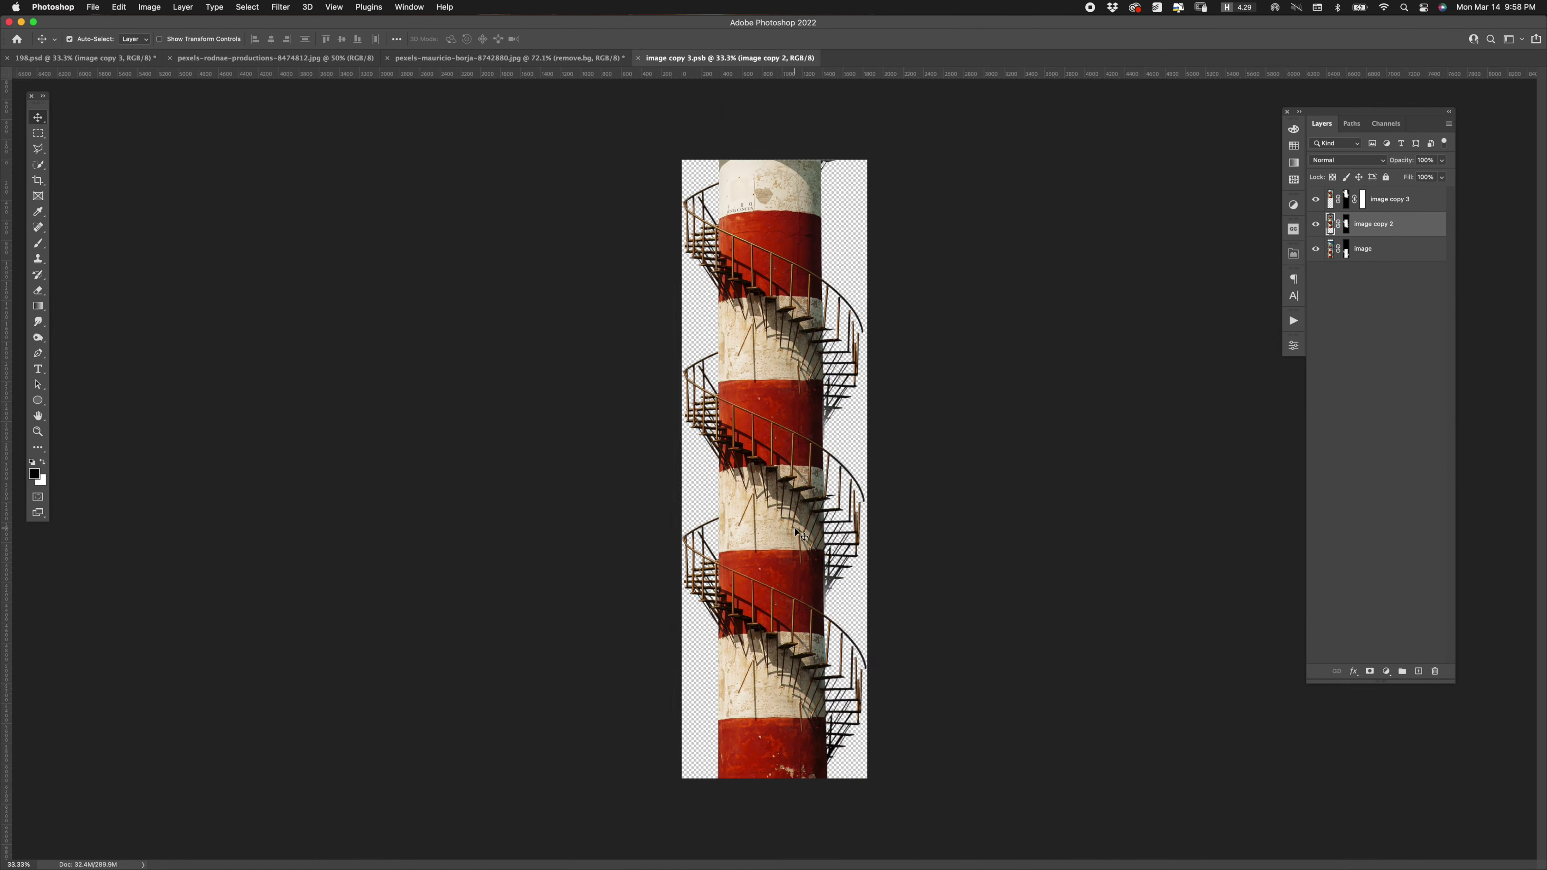
key("ctrl+=")
key("ctrl+=")
scroll(624, 511, "up", 3)
key("j")
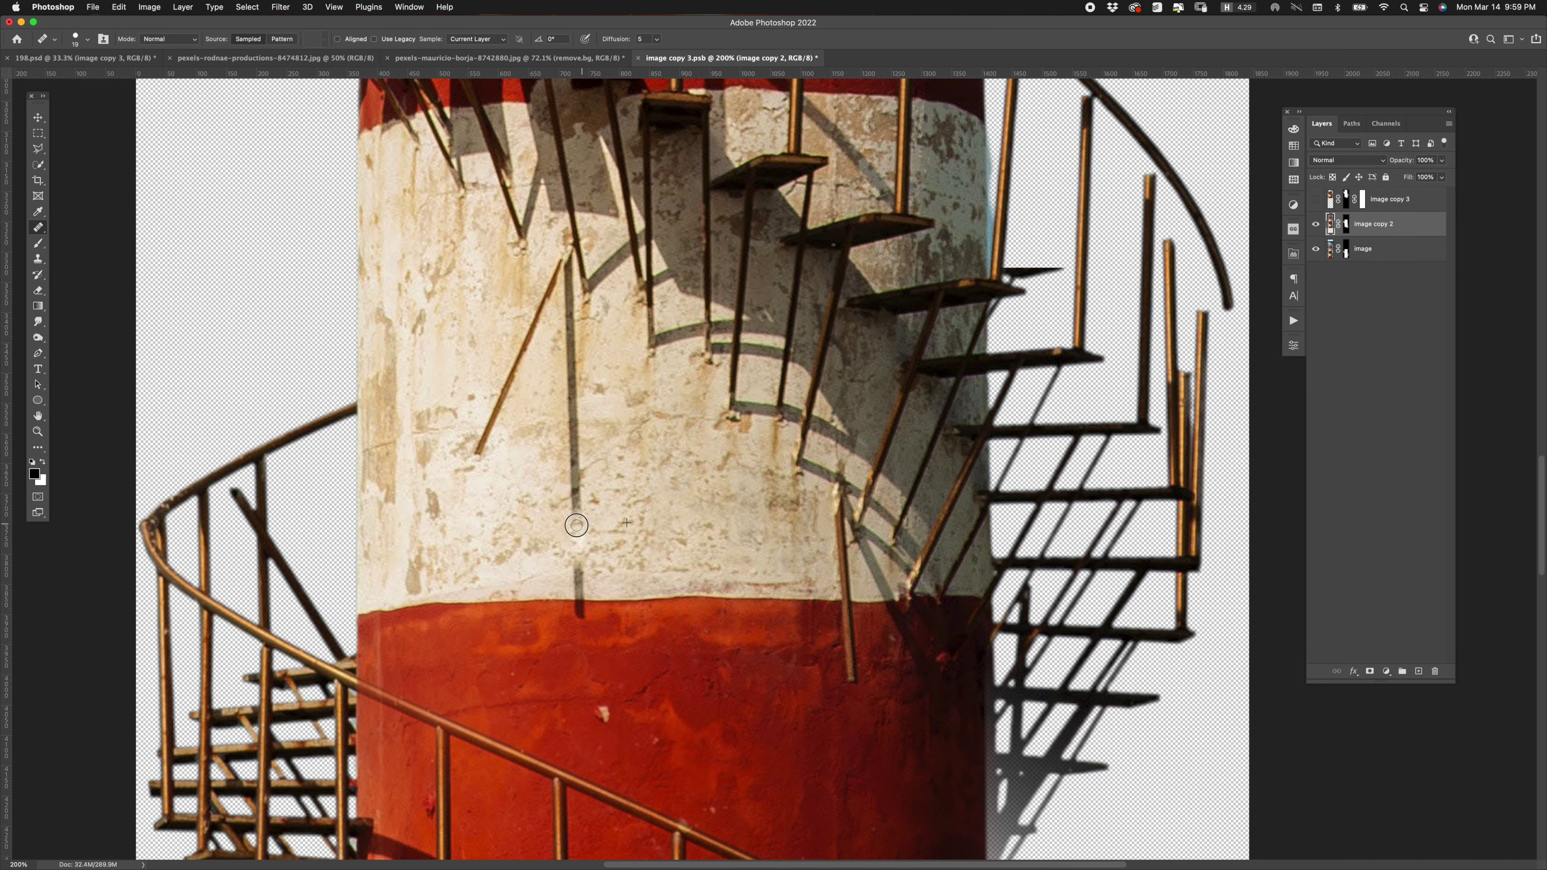
- Remove two stray rods from the stair walls using lasso selections and Content-Aware Fill
key("l")
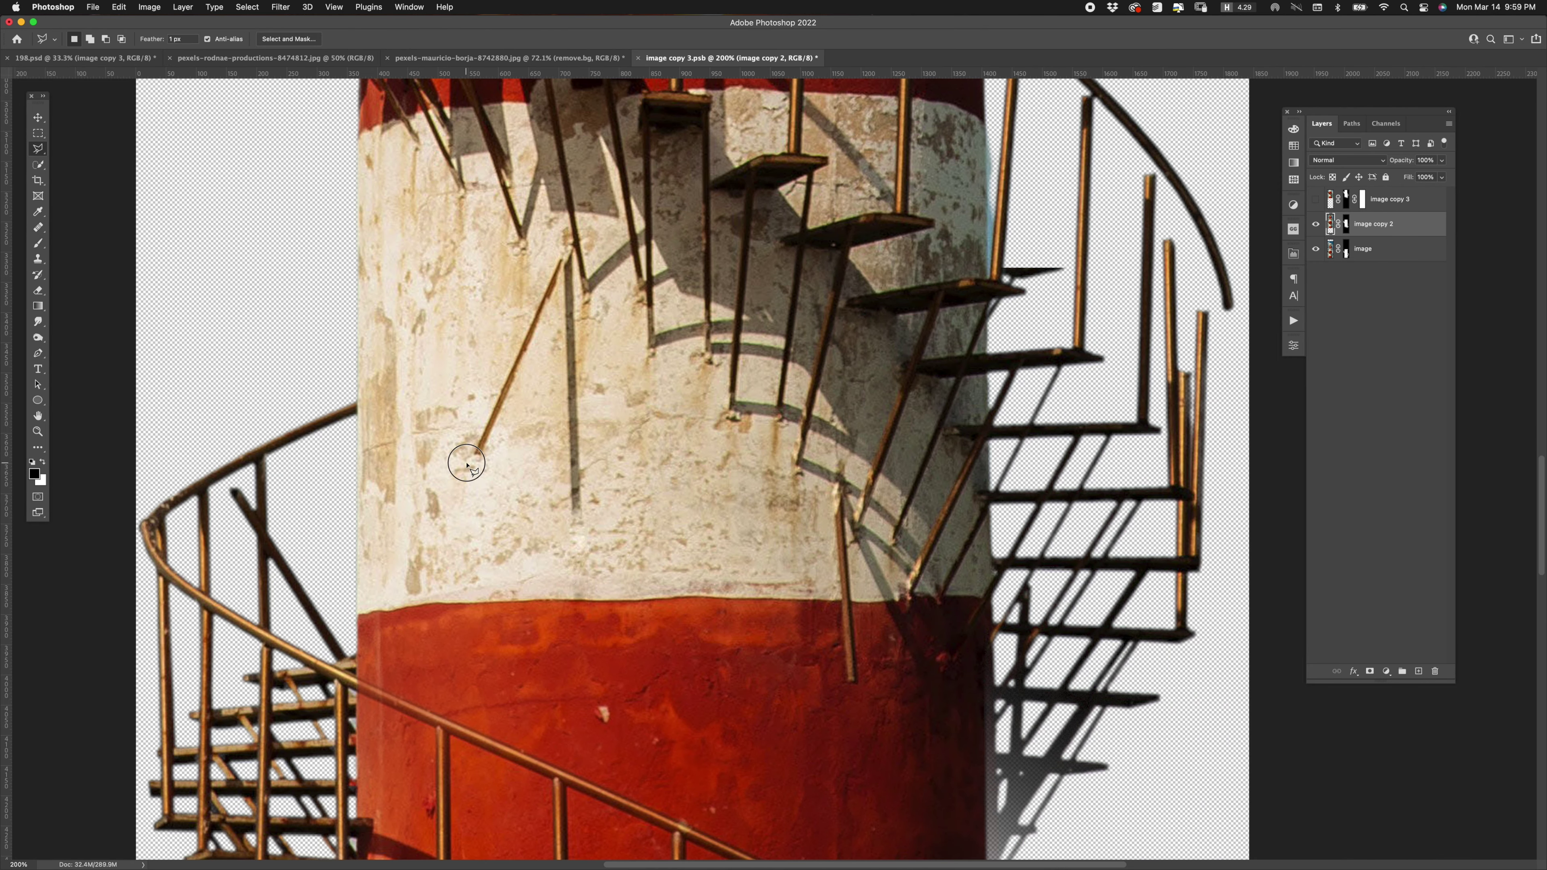
left_click(482, 465)
left_click(484, 397)
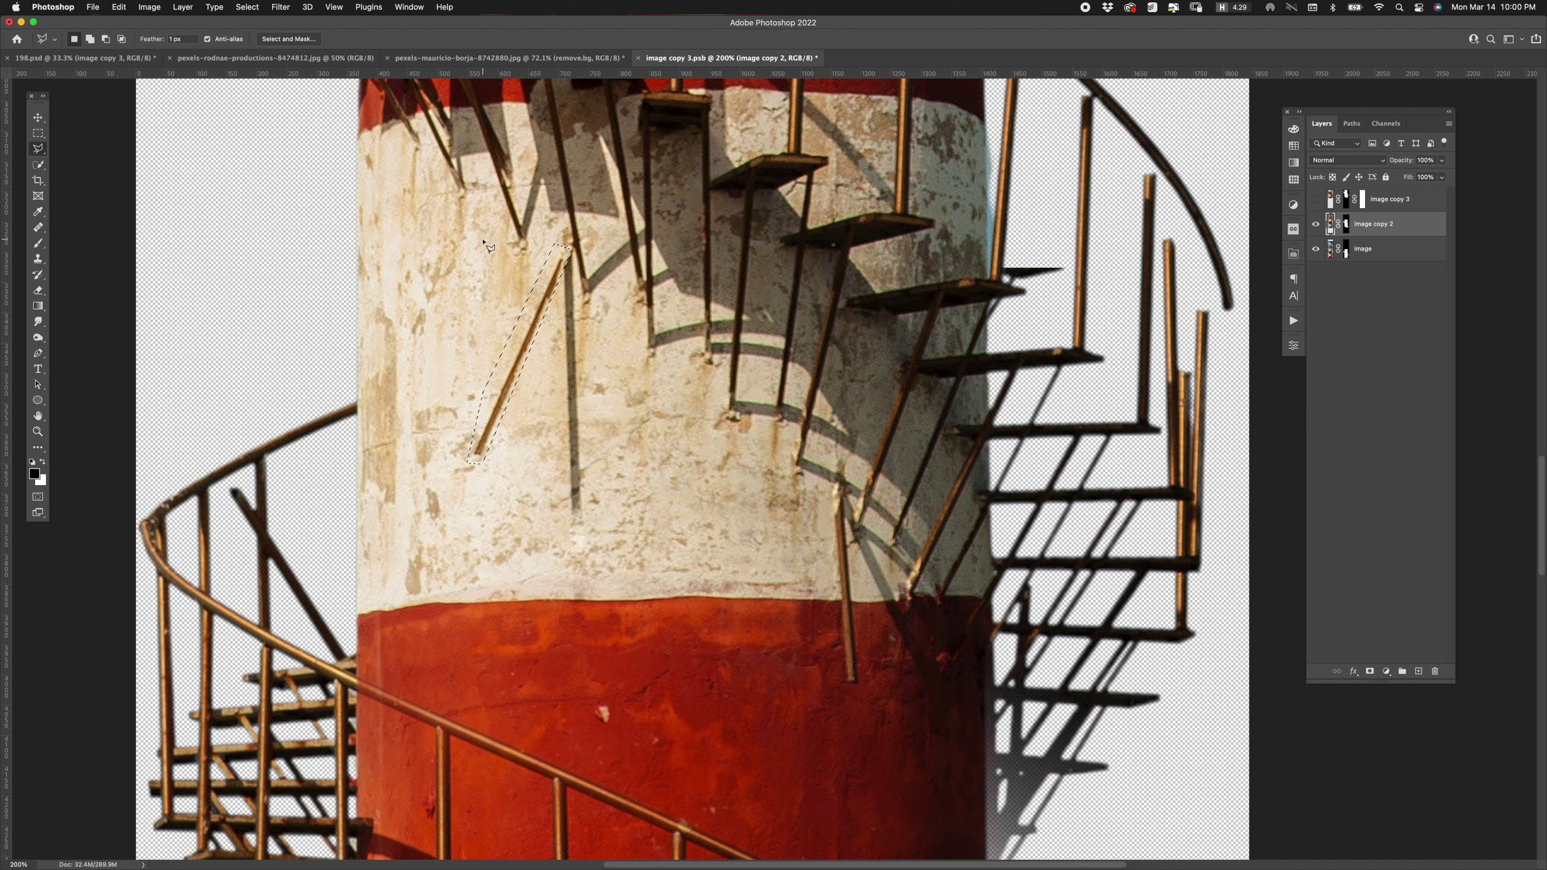
key("shift+BackSpace")
key("Return")
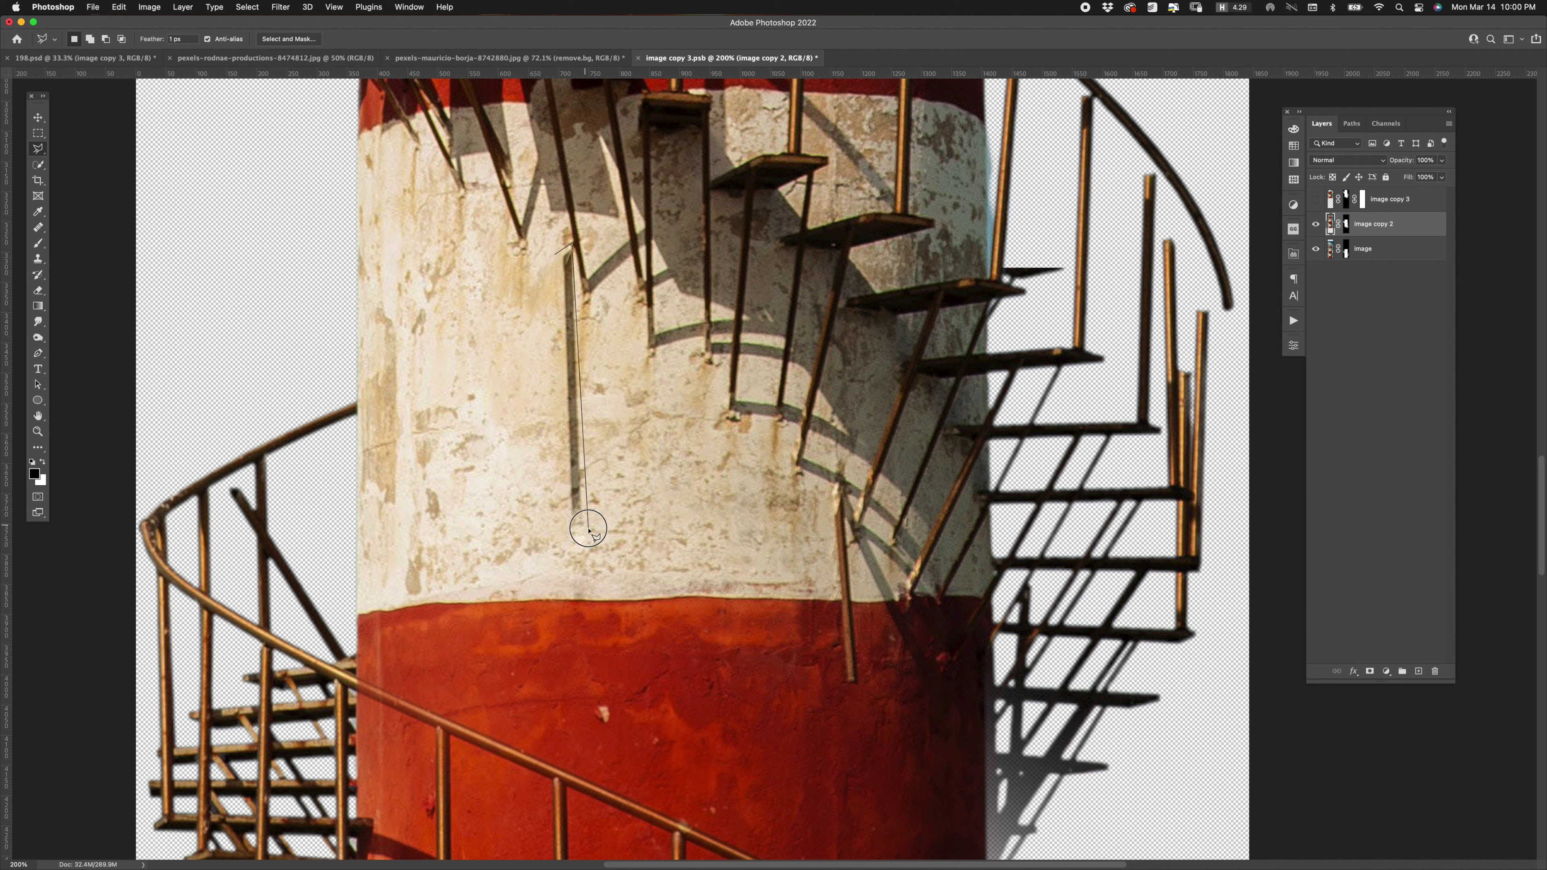
left_click(568, 527)
double_click(556, 335)
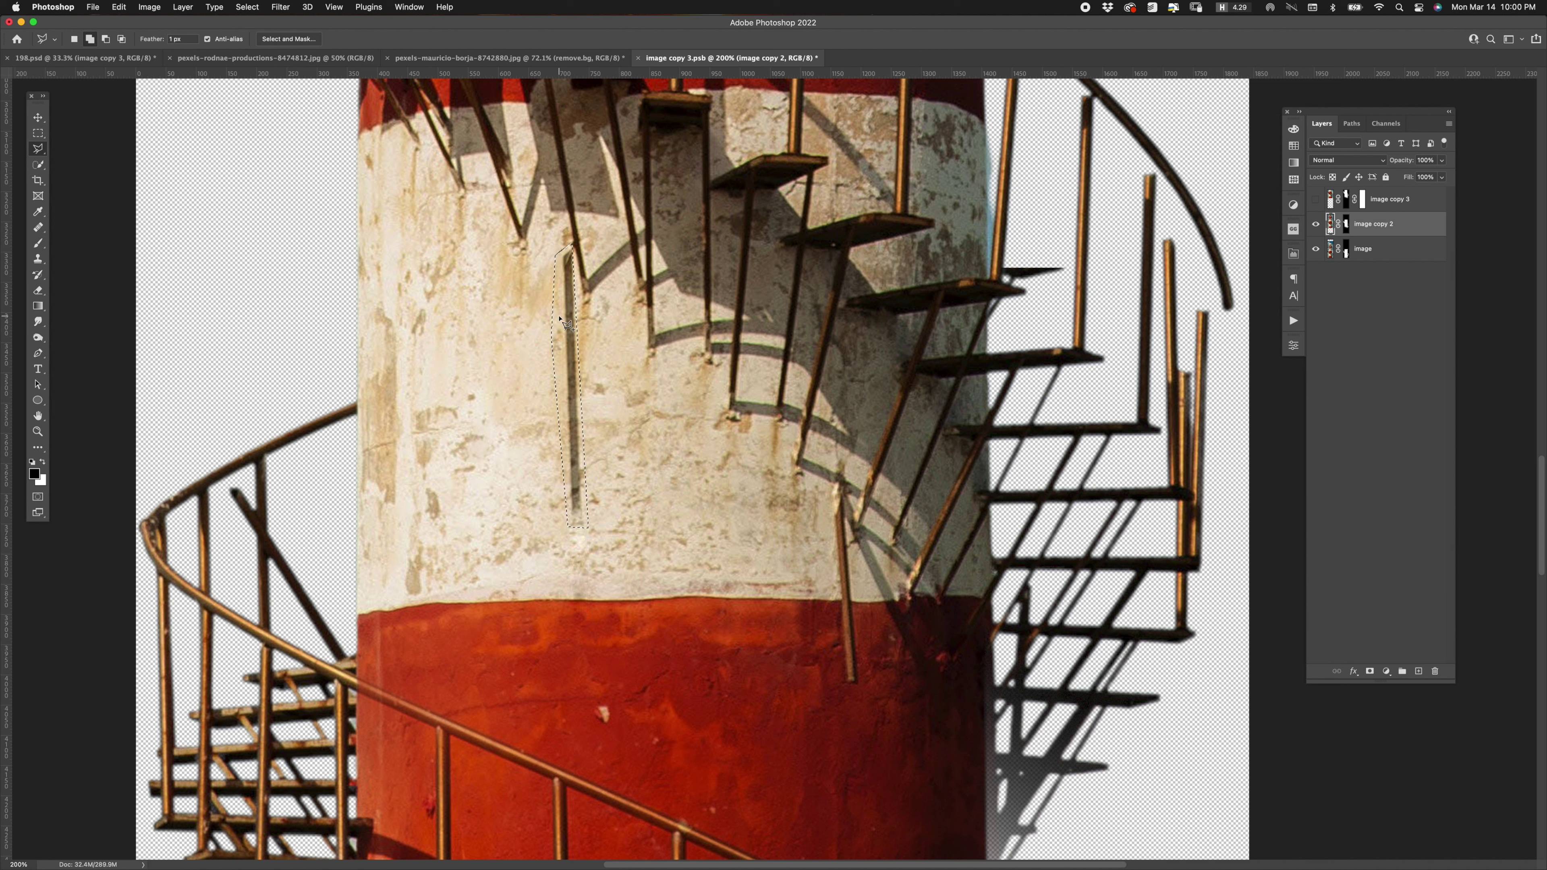
key("shift+BackSpace")
key("Return")
key("ctrl+d")
- Slightly reshape the image copy 2 and 3 stairs, then brush a soft highlight left of the tower
key("ctrl+1")
key("ctrl+t")
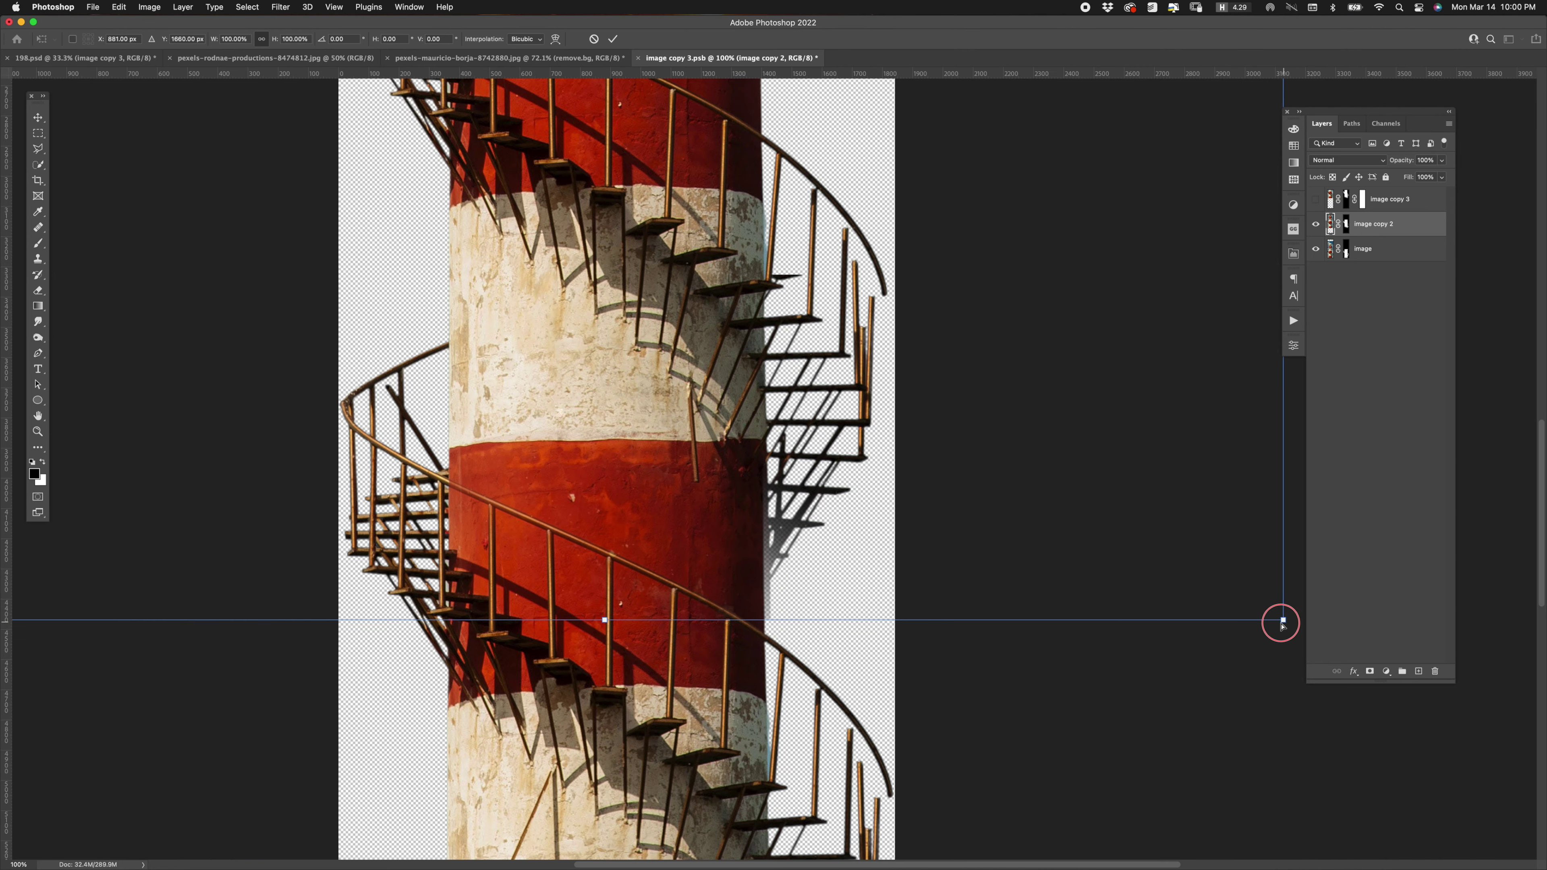
left_click_drag(1275, 625, 1274, 626)
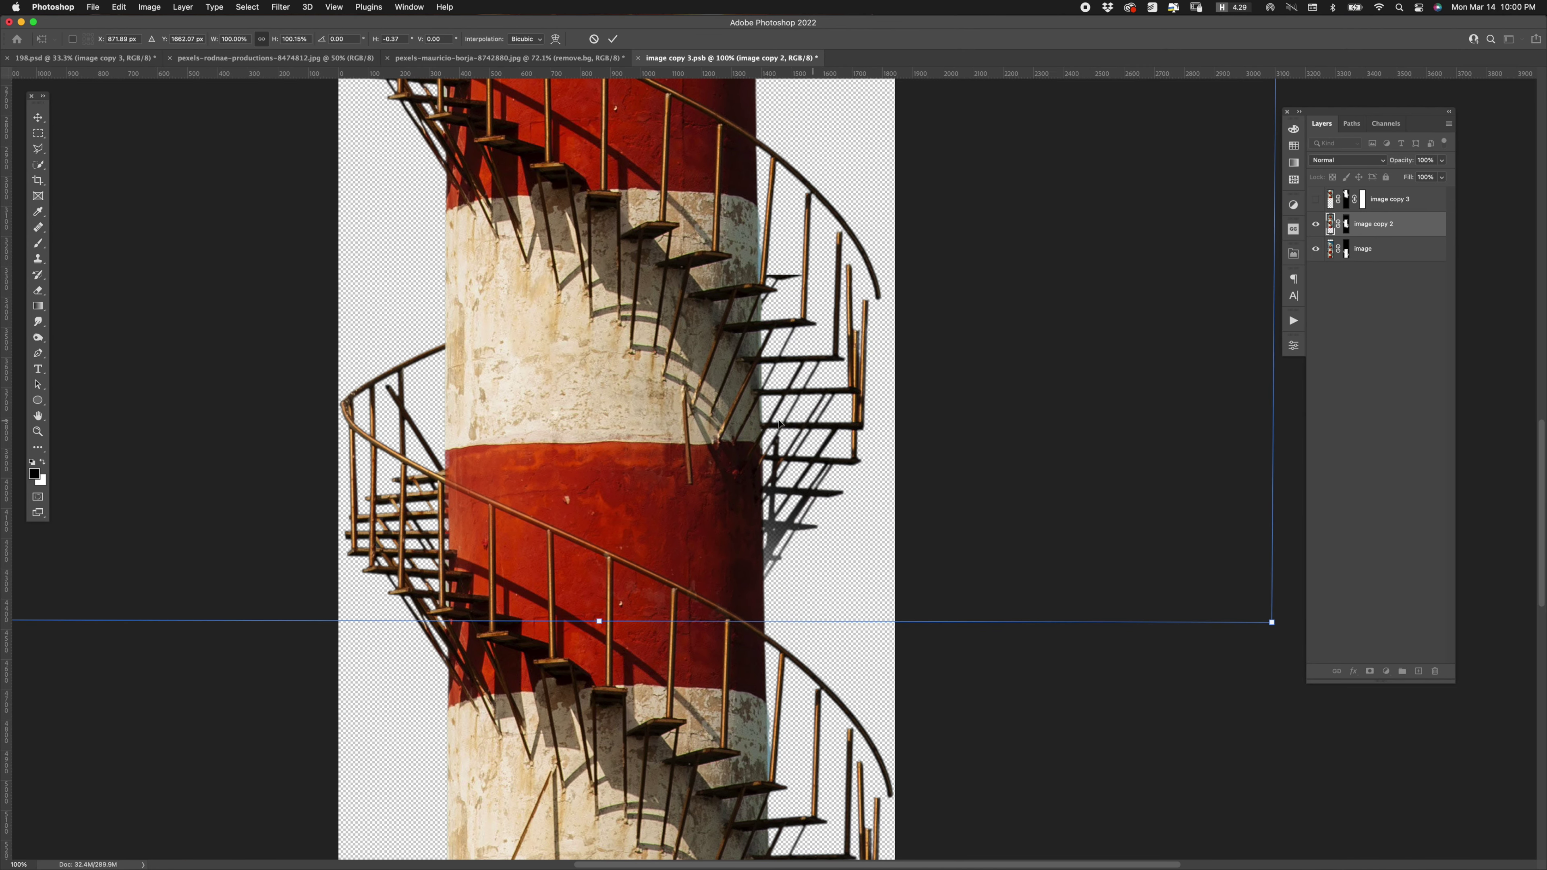
key("Return")
left_click(1316, 199)
left_click(1394, 199)
key("ctrl+t")
left_click_drag(1253, 596, 1248, 601)
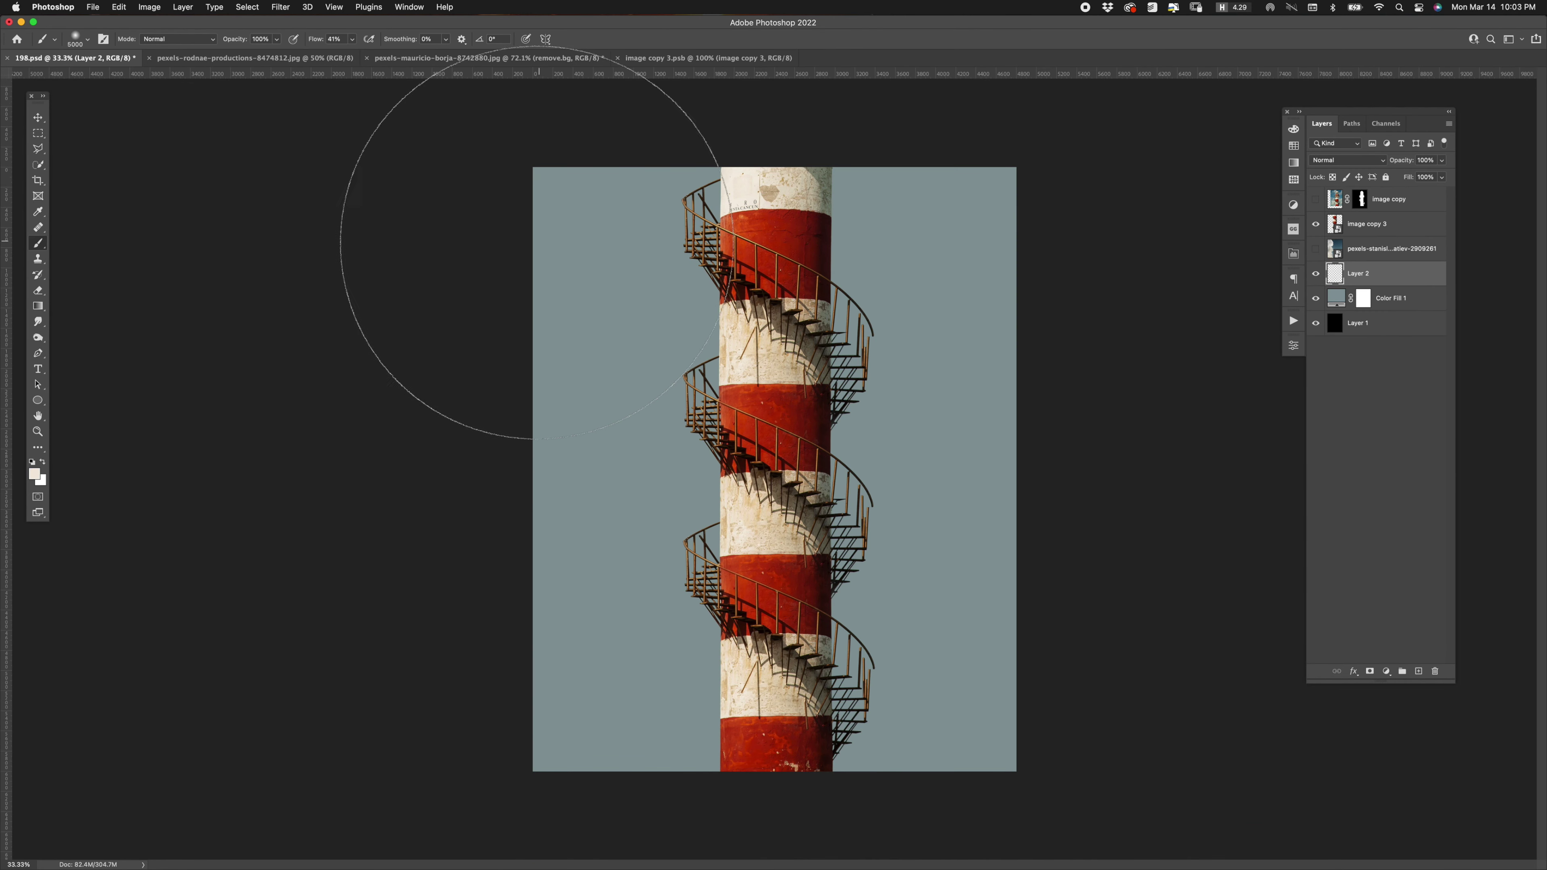
left_click_drag(390, 656, 370, 656)
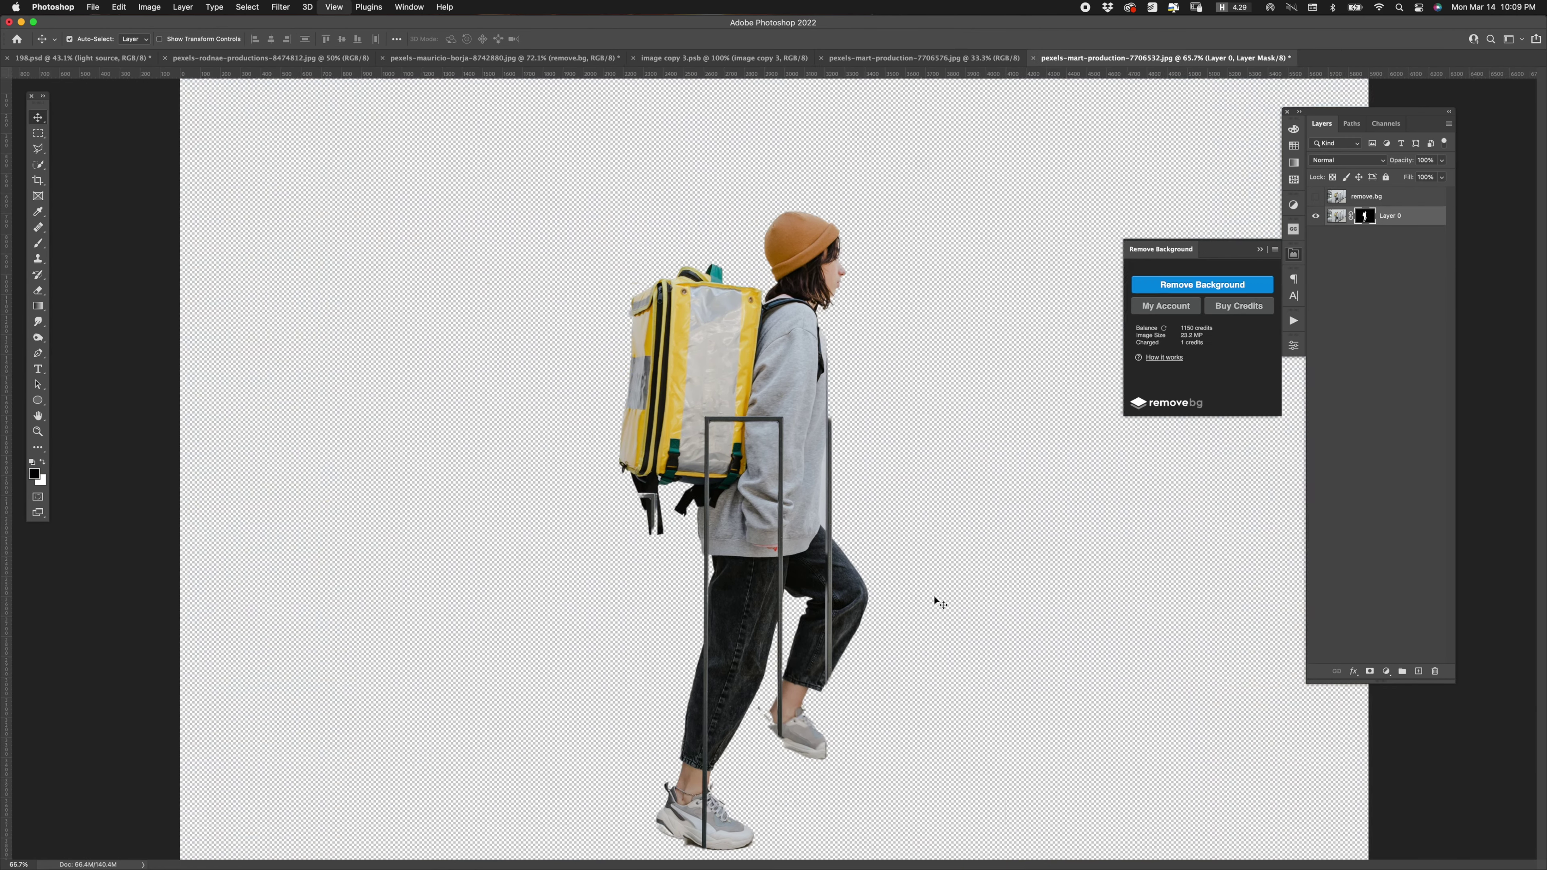
- Paint the back sneaker's heel back into the figure mask and paint out its white halo
scroll(950, 660, "down", 10)
scroll(781, 511, "right", 5)
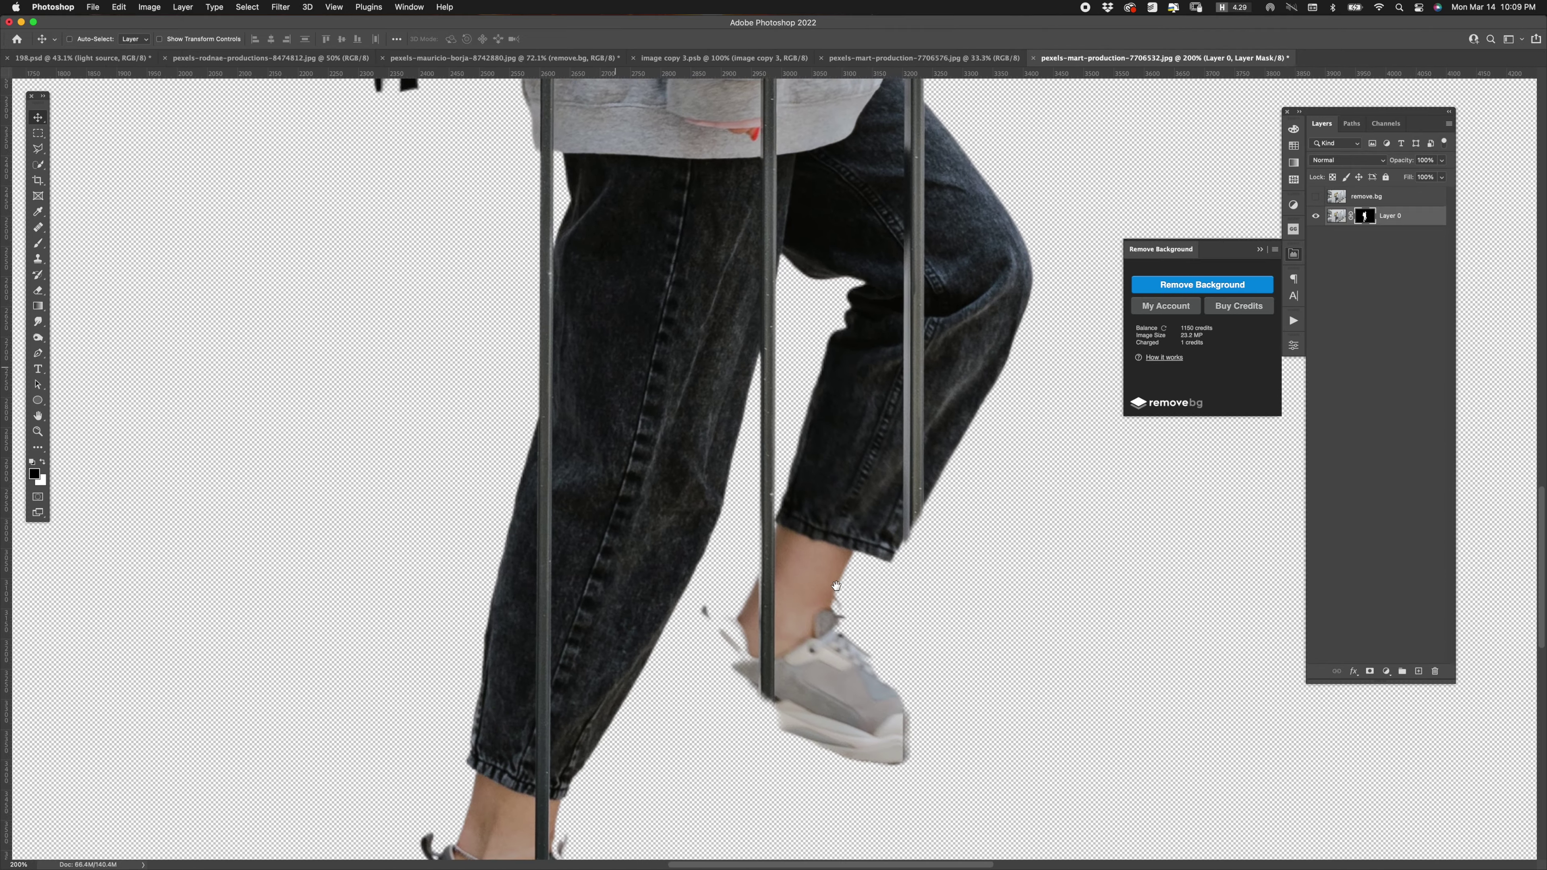
key("b")
key("x")
mouse_move(664, 390)
left_mouse_down()
mouse_move(627, 415)
mouse_move(633, 396)
mouse_move(615, 463)
mouse_move(671, 494)
mouse_move(621, 445)
mouse_move(670, 531)
mouse_move(865, 536)
mouse_move(845, 542)
left_mouse_up()
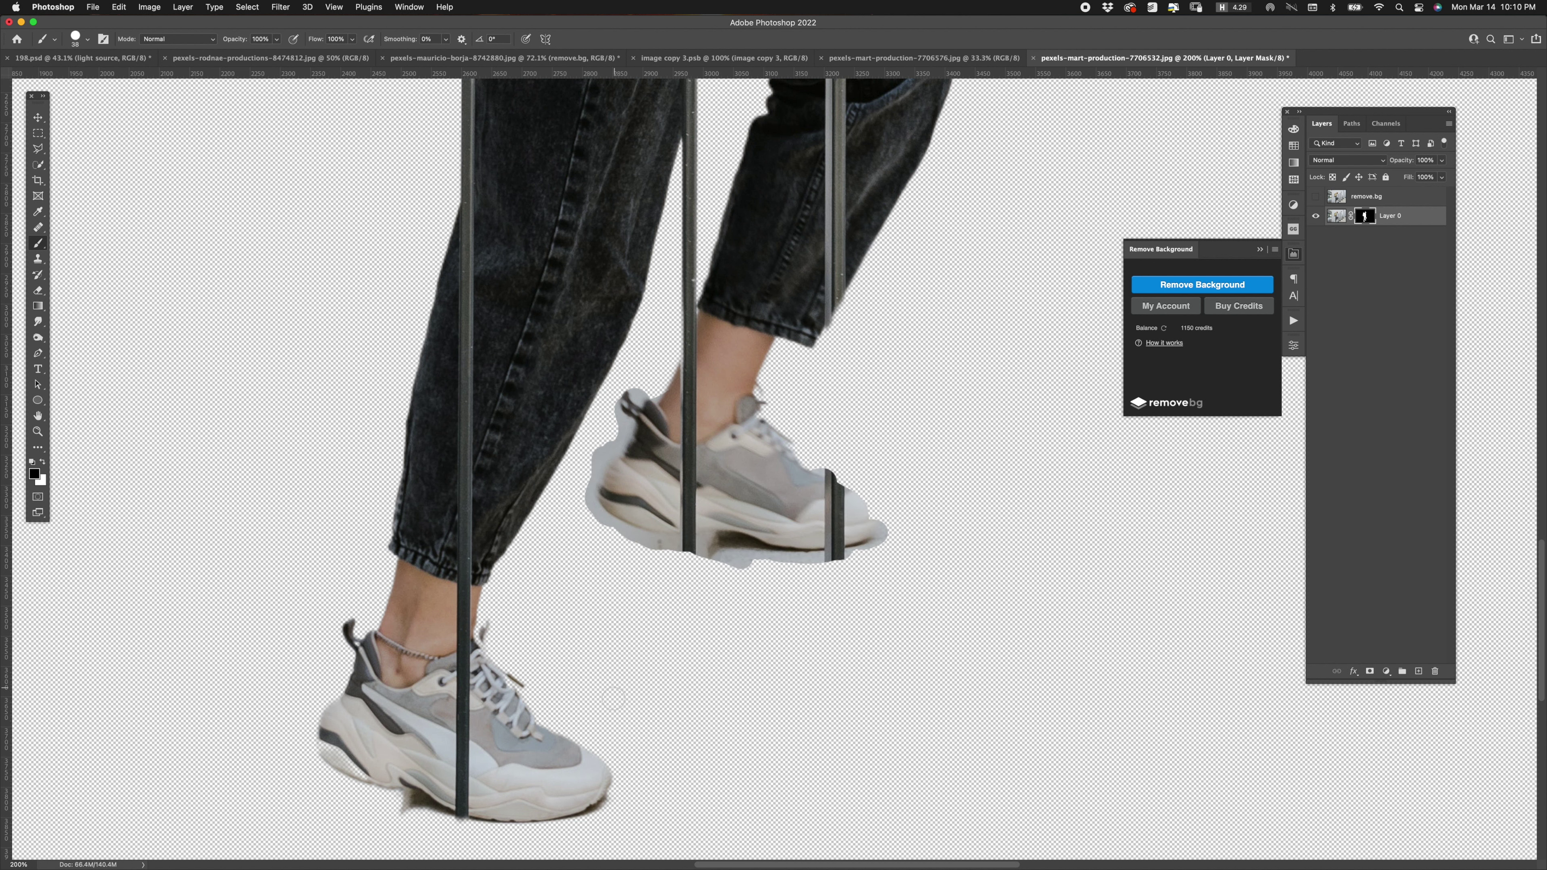
left_click_drag(655, 487, 889, 518)
scroll(670, 487, "down", 2)
scroll(670, 487, "right", 1)
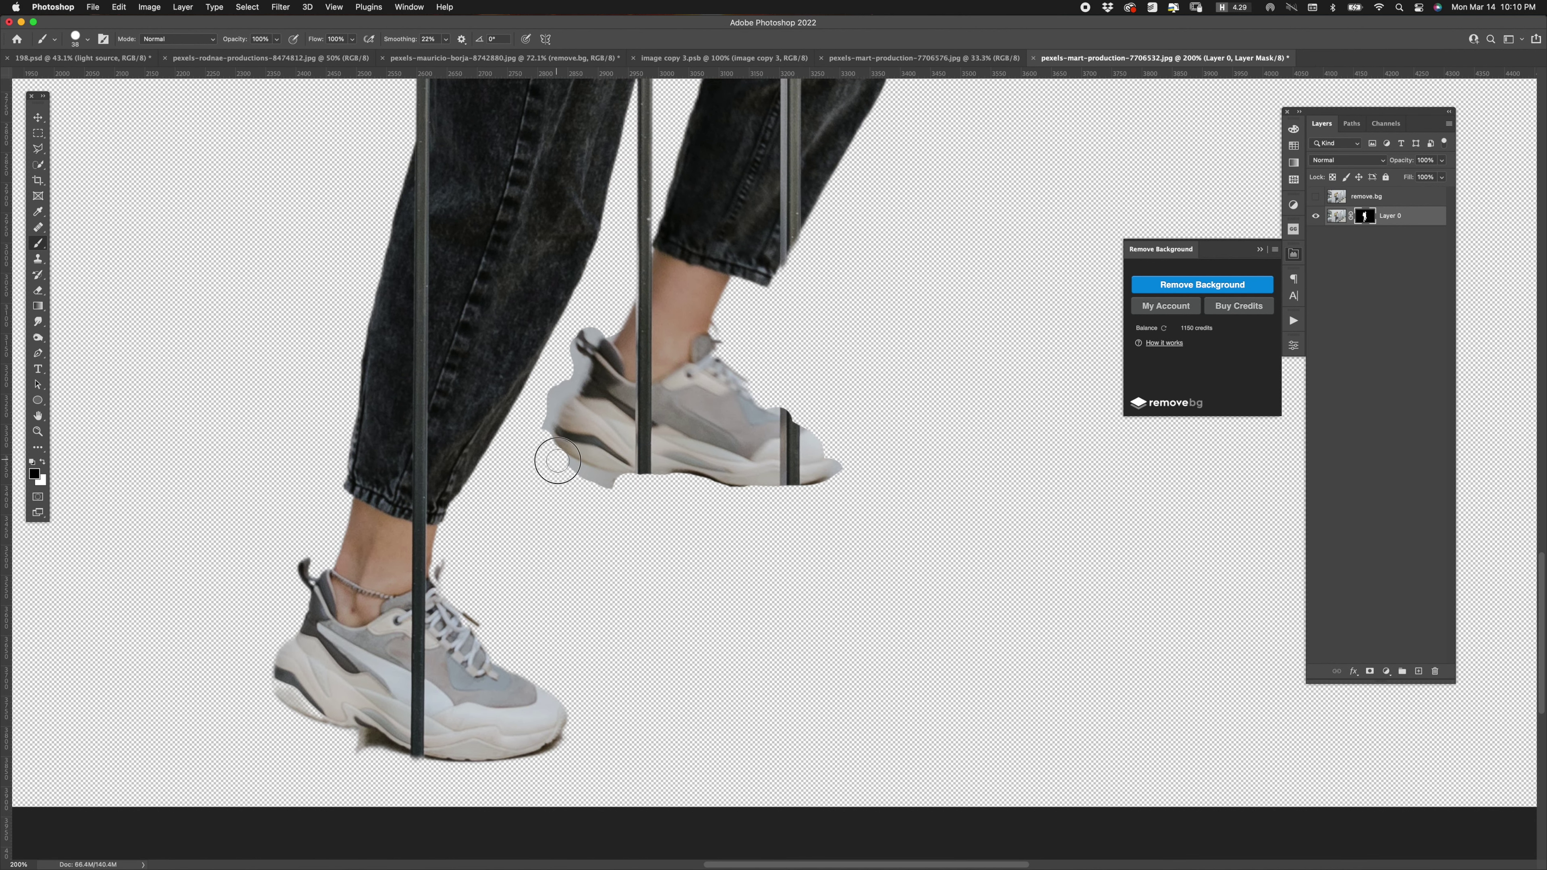
left_click_drag(557, 460, 593, 328)
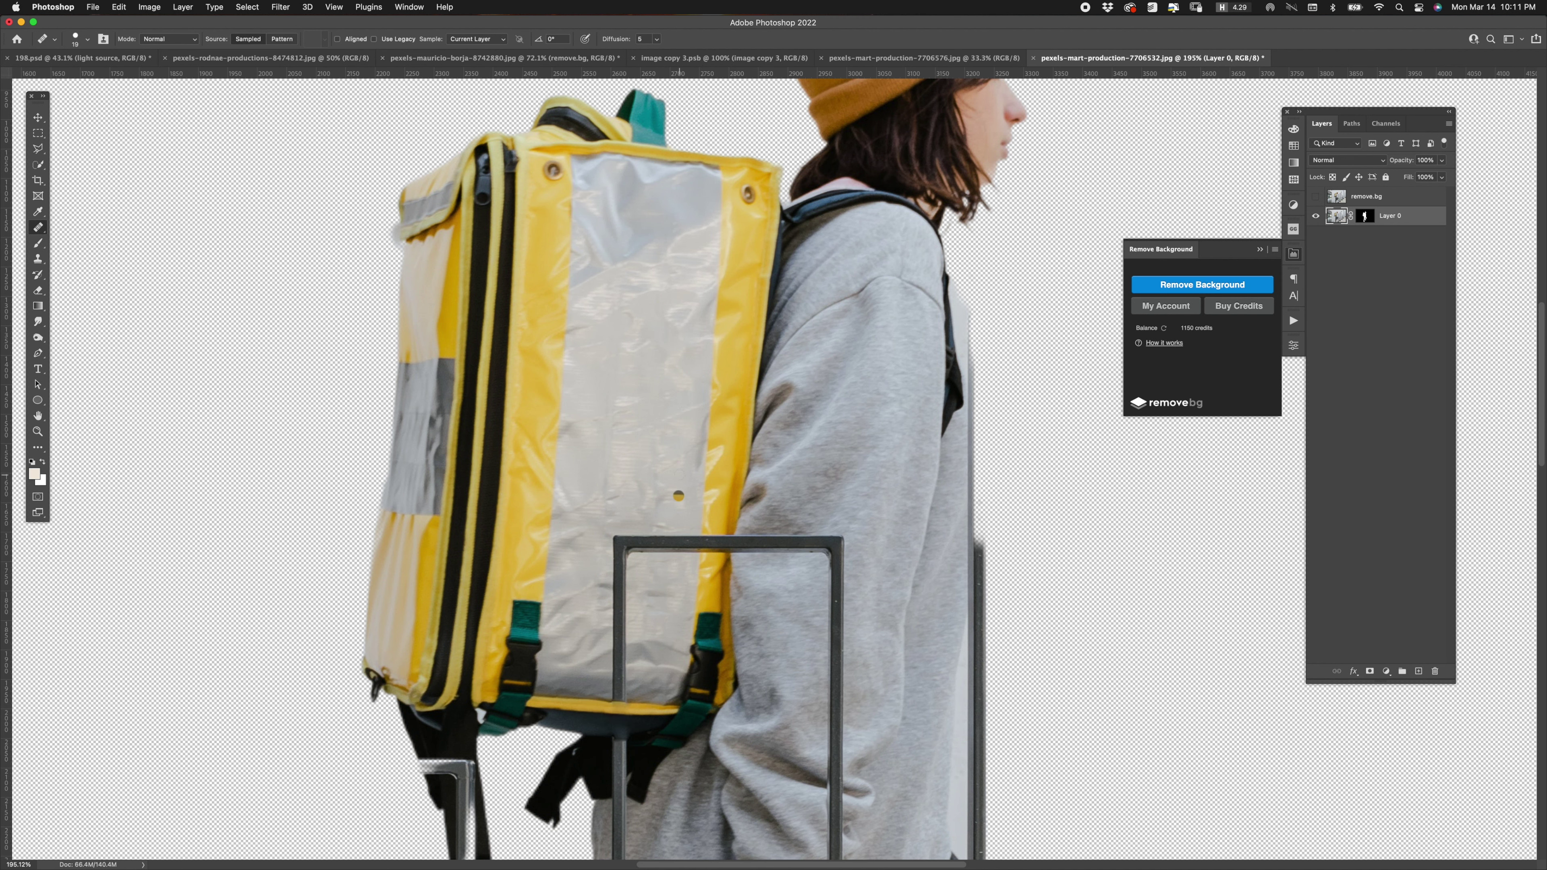
- Spot-heal the trolley handle, dark backpack spots, and the tops of the trolley uprights
scroll(678, 494, "down", 3)
scroll(596, 537, "down", 2)
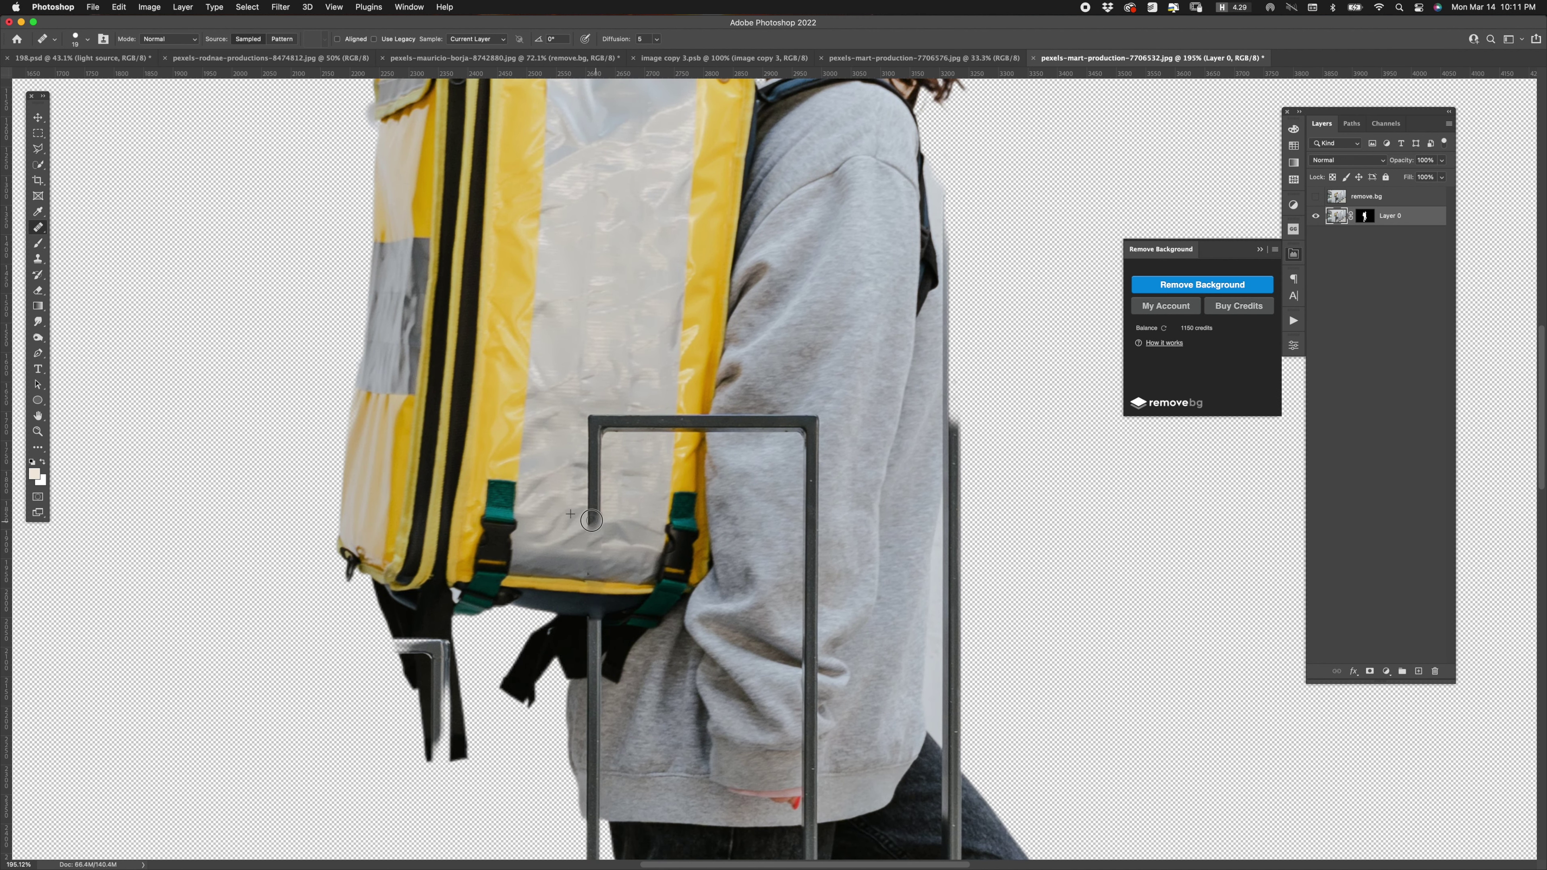
key("shift+j")
mouse_move(592, 512)
left_mouse_down()
mouse_move(608, 428)
mouse_move(813, 427)
left_mouse_up()
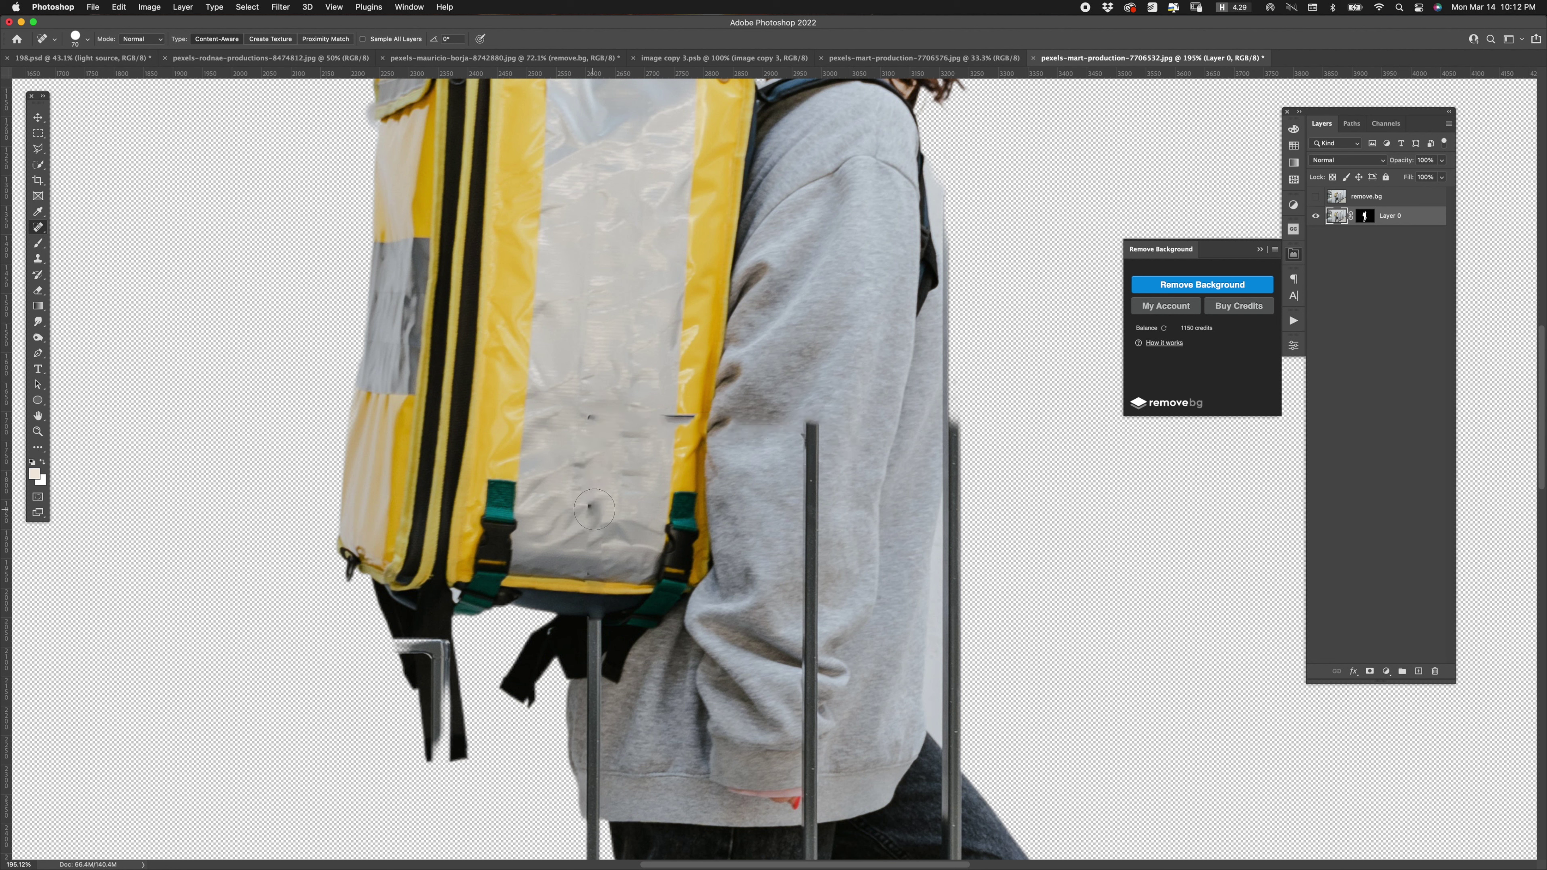
left_click(592, 507)
left_click(588, 416)
mouse_move(810, 421)
left_mouse_down()
mouse_move(810, 540)
mouse_move(687, 329)
left_mouse_up()
mouse_move(708, 356)
left_mouse_down()
mouse_move(715, 524)
mouse_move(707, 378)
left_mouse_up()
- Heal and clone the trolley uprights away down the hoodie and across the jeans
scroll(758, 332, "down", 4)
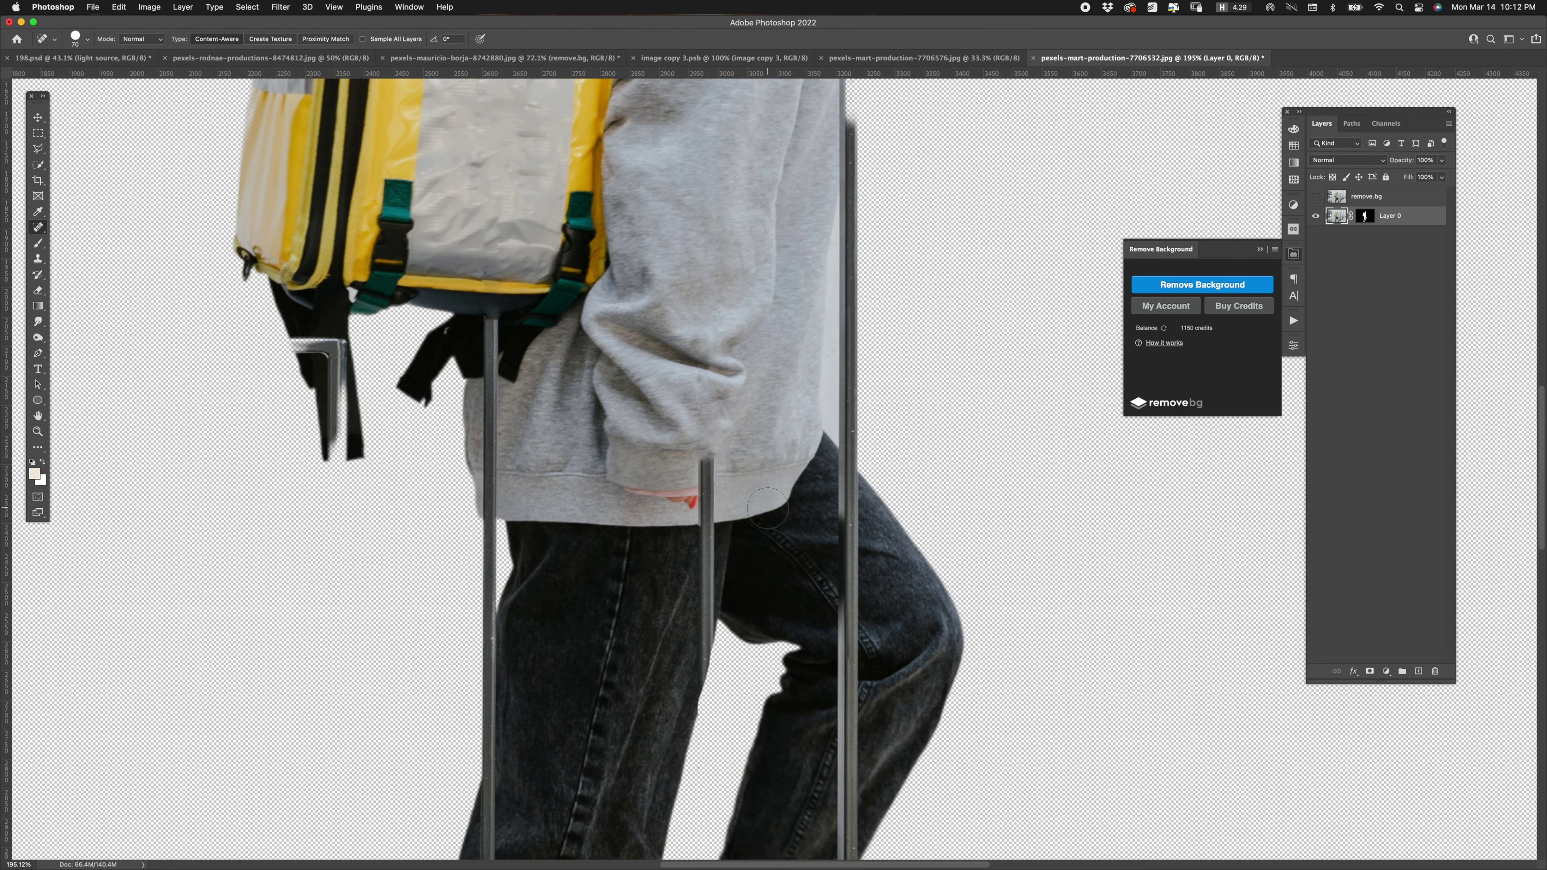
left_click_drag(704, 522, 707, 732)
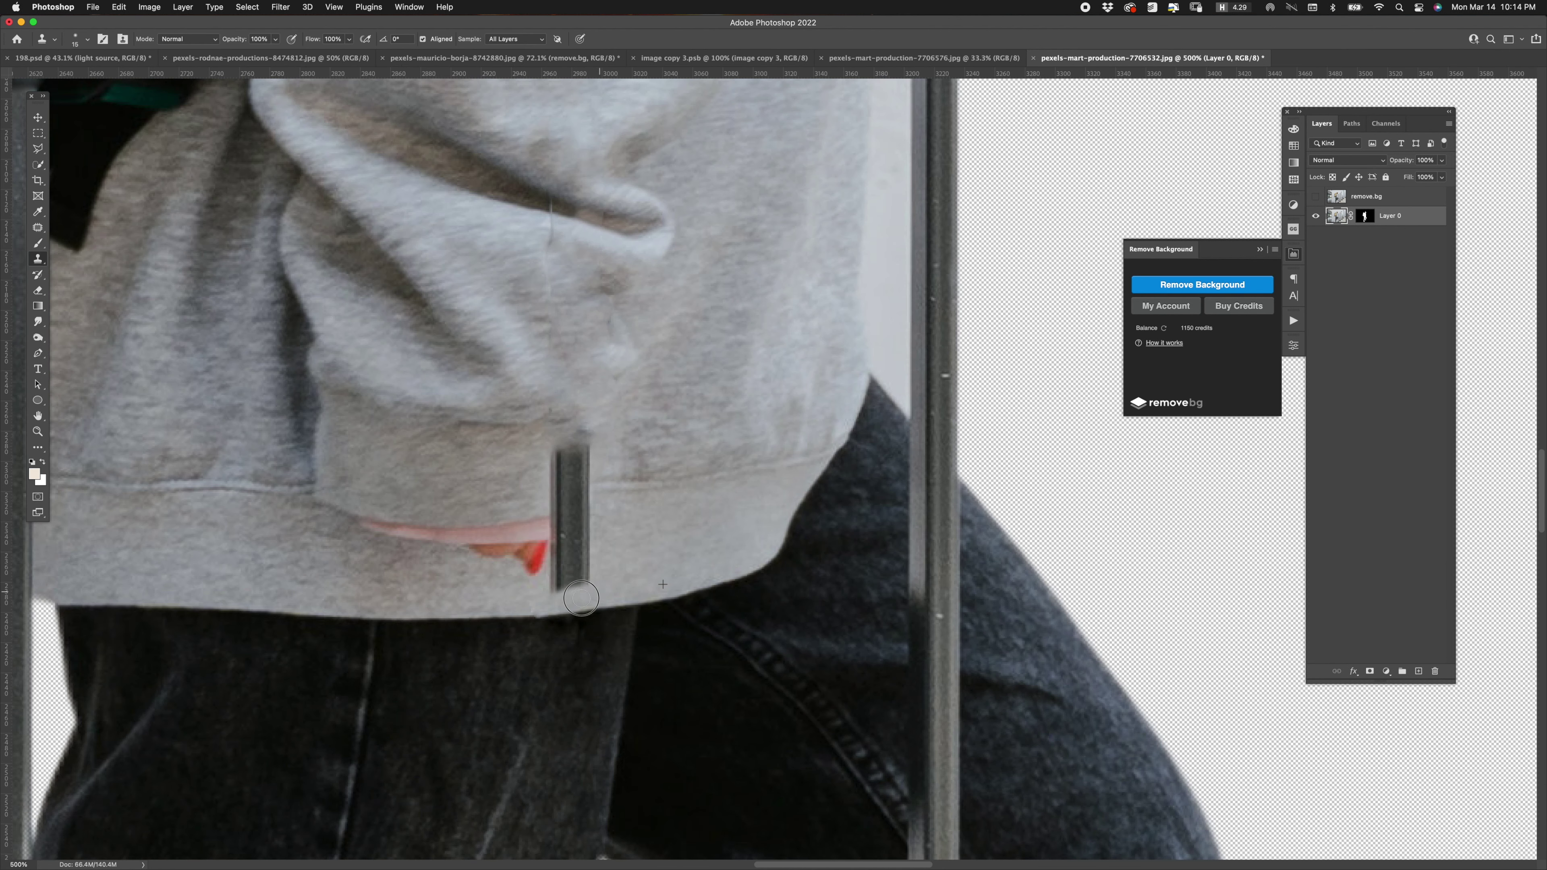
left_click_drag(581, 598, 577, 516)
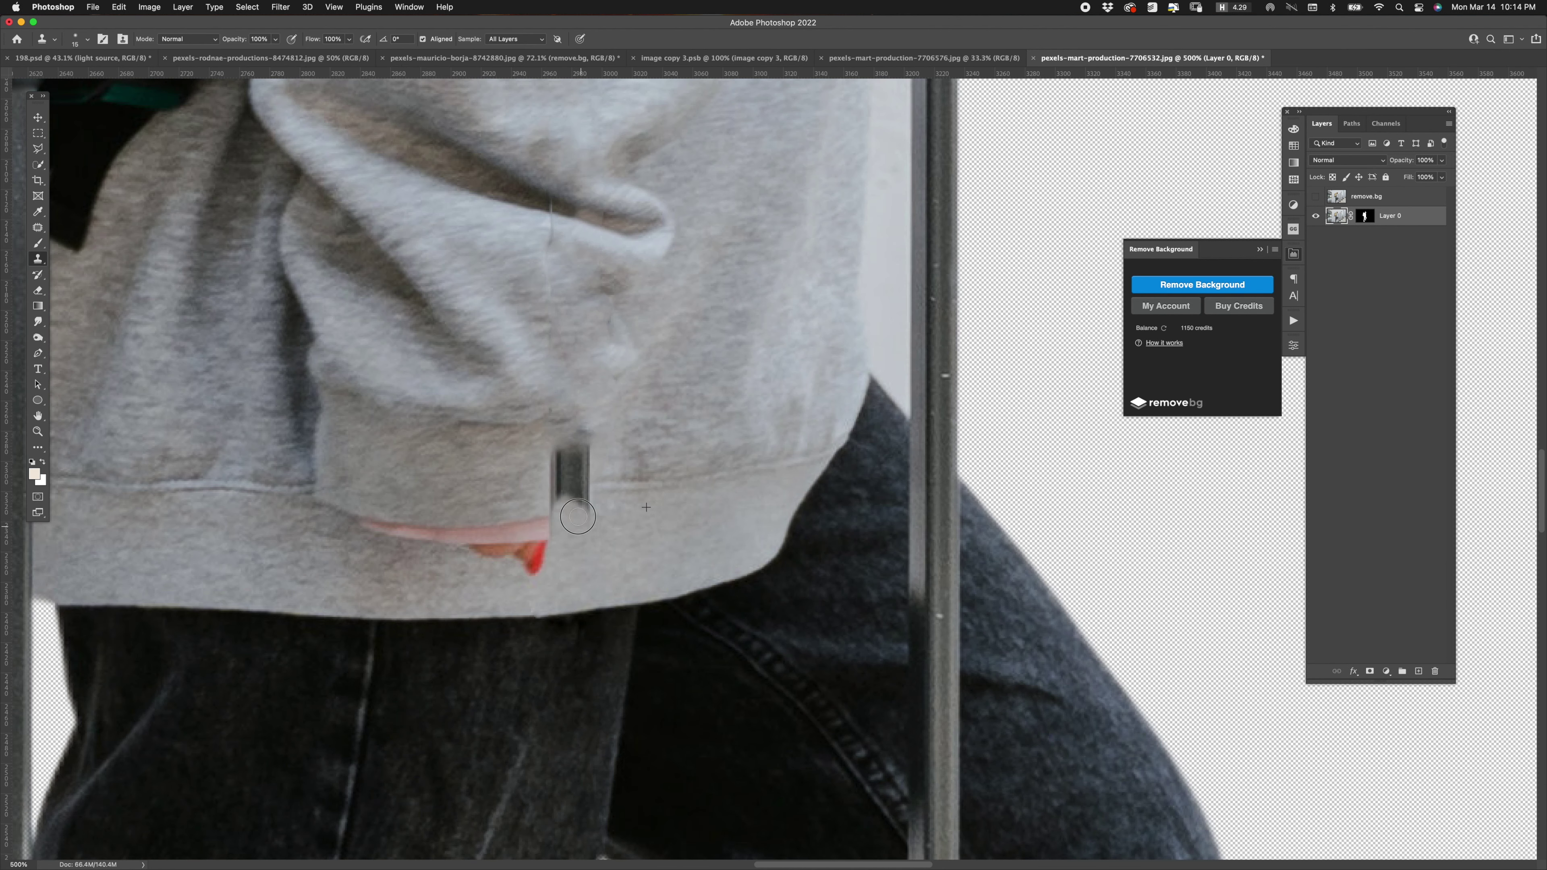
left_click_drag(615, 183, 593, 605)
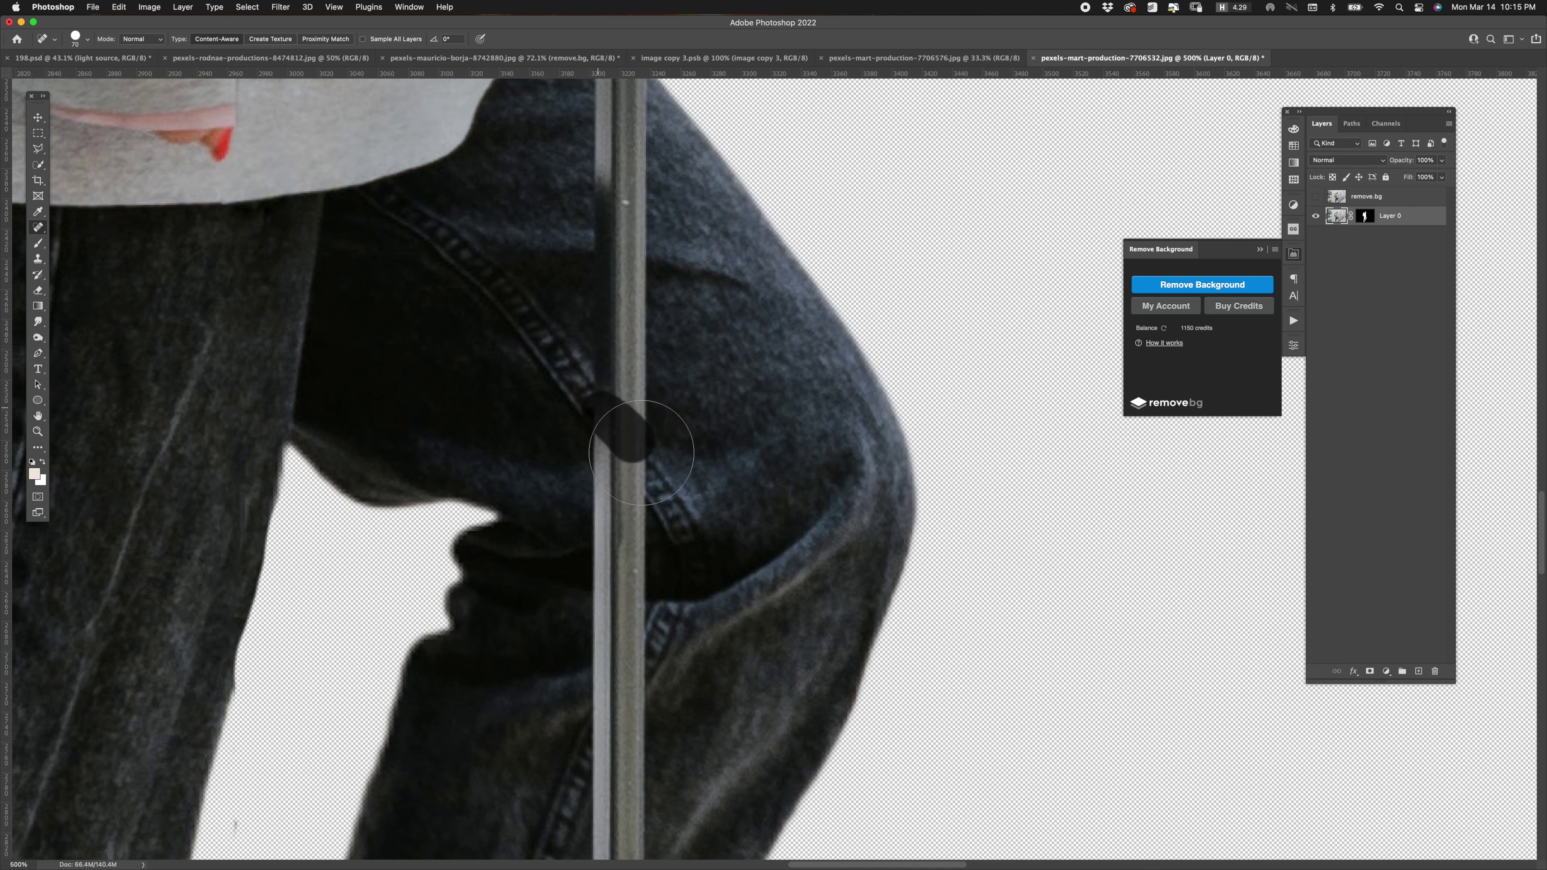
scroll(650, 543, "up", 5)
left_click_drag(594, 262, 613, 584)
scroll(613, 584, "down", 10)
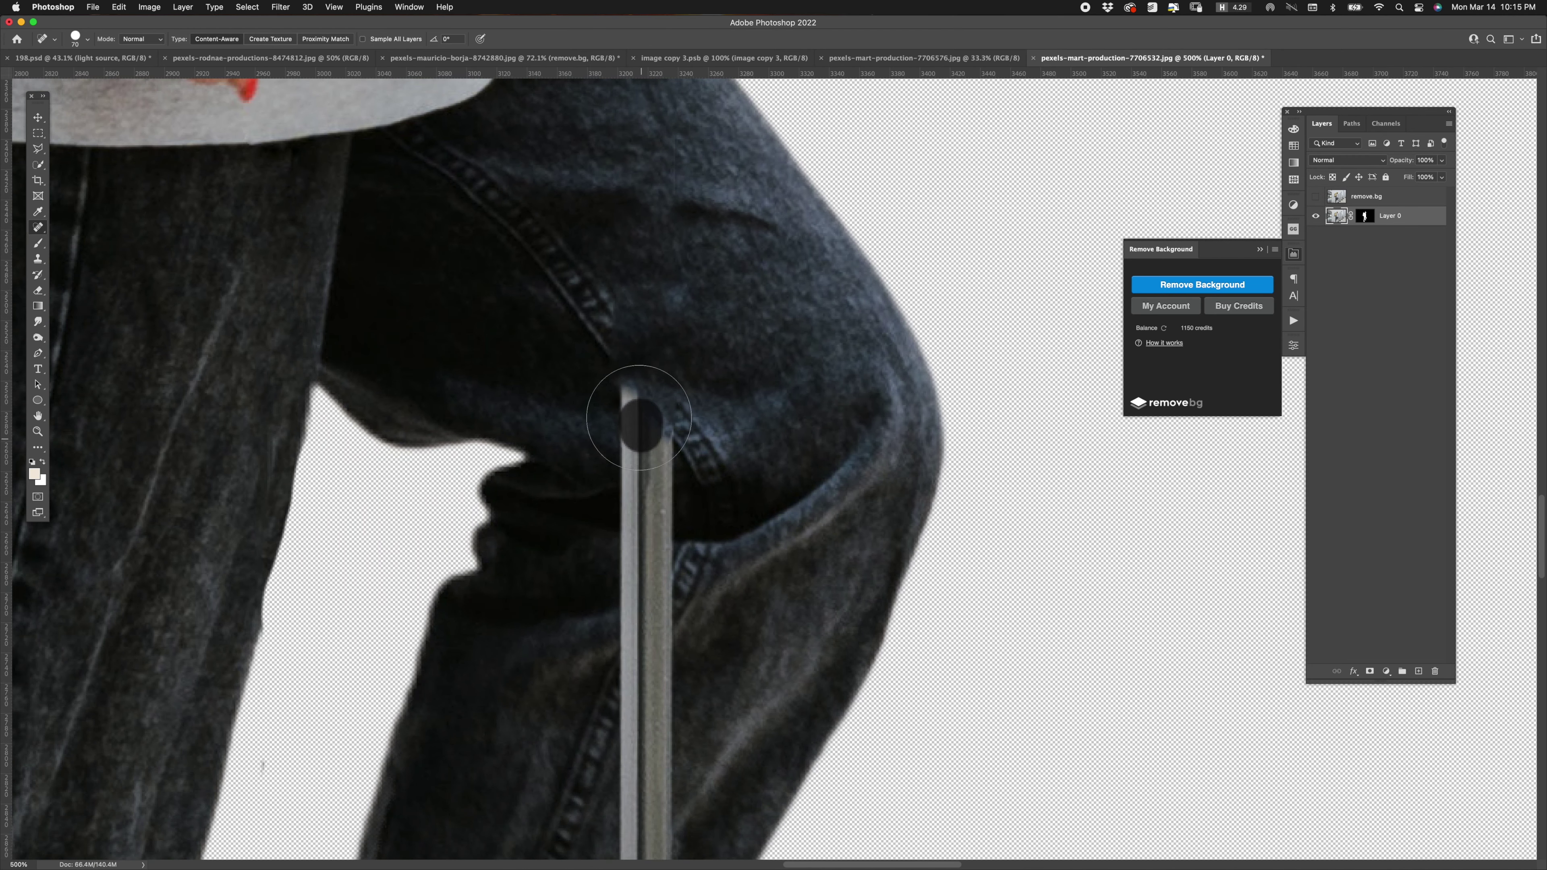
left_click_drag(658, 409, 667, 847)
scroll(667, 670, "down", 5)
left_click_drag(664, 610, 664, 774)
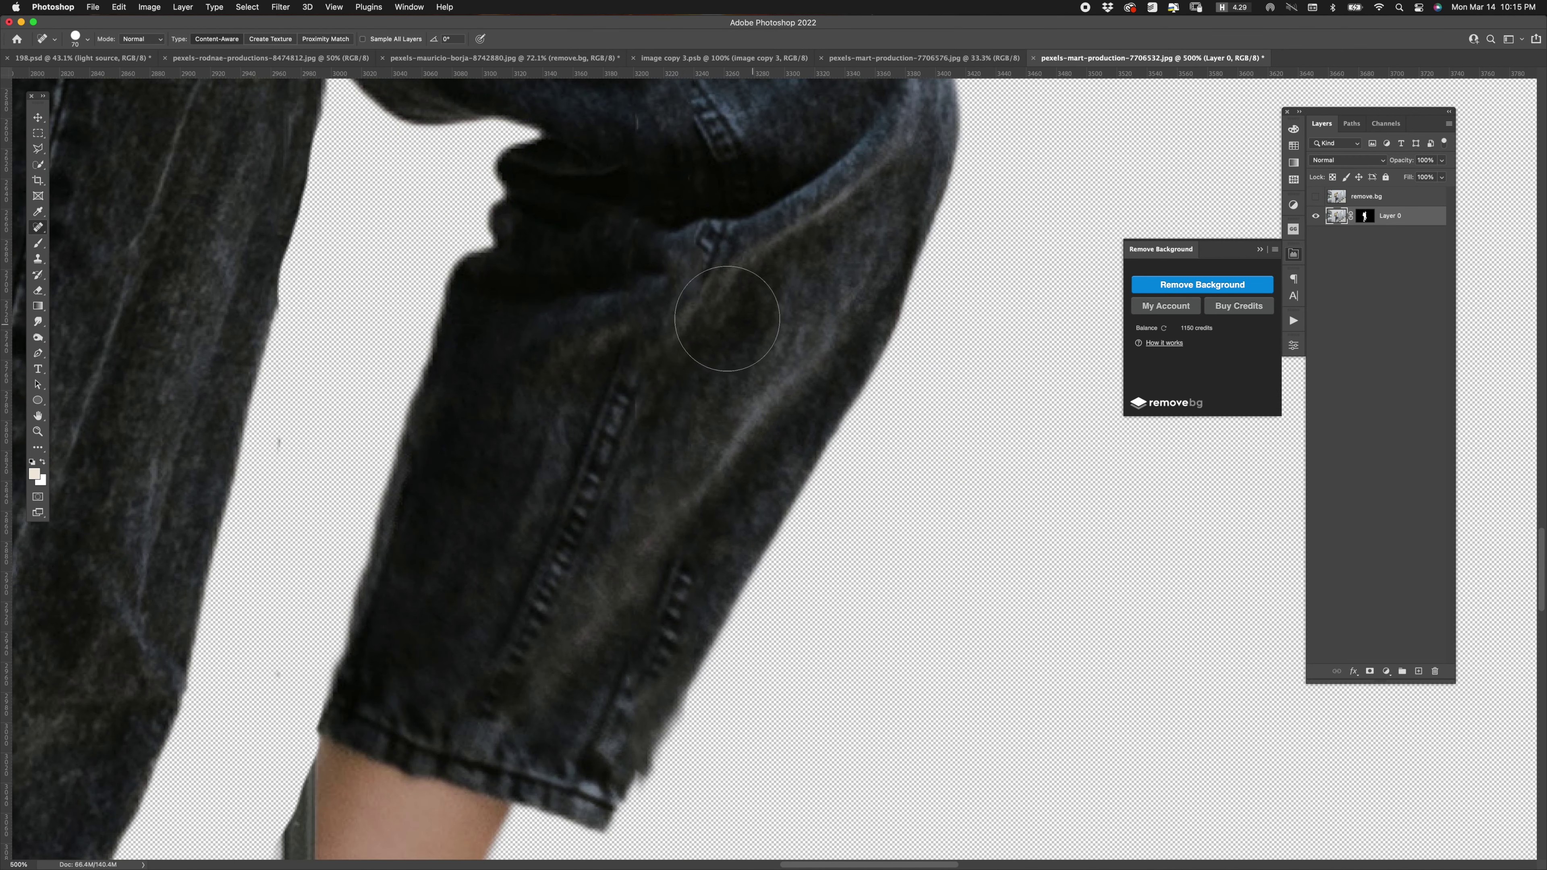
scroll(714, 318, "up", 5)
key("s")
scroll(670, 366, "down", 5)
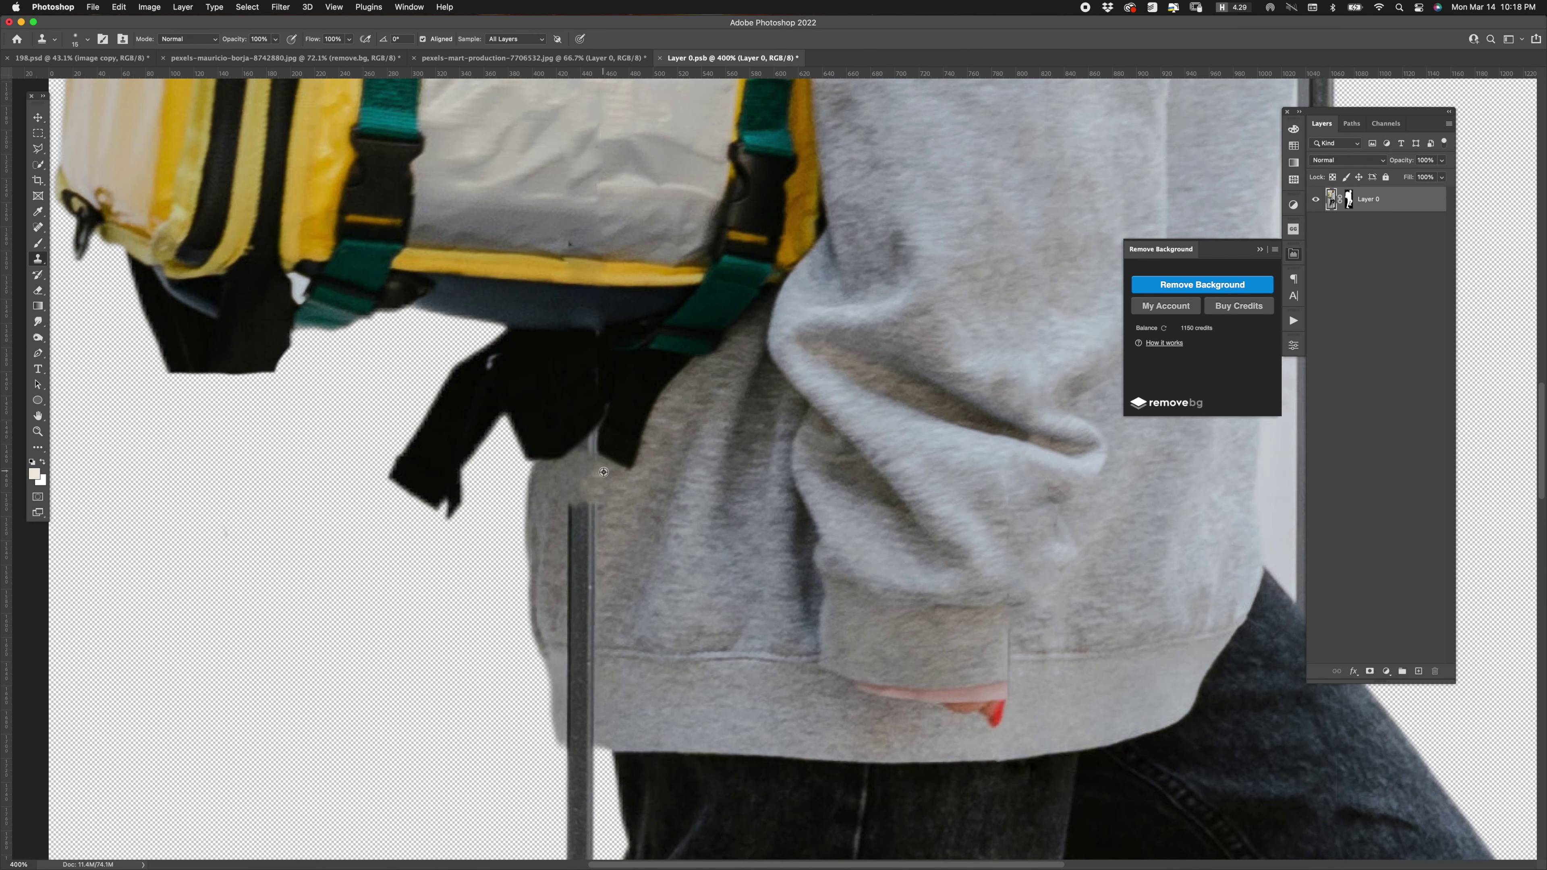
- Clone Stamp the dark pole out over the front ankle and sneaker
scroll(594, 435, "down", 3)
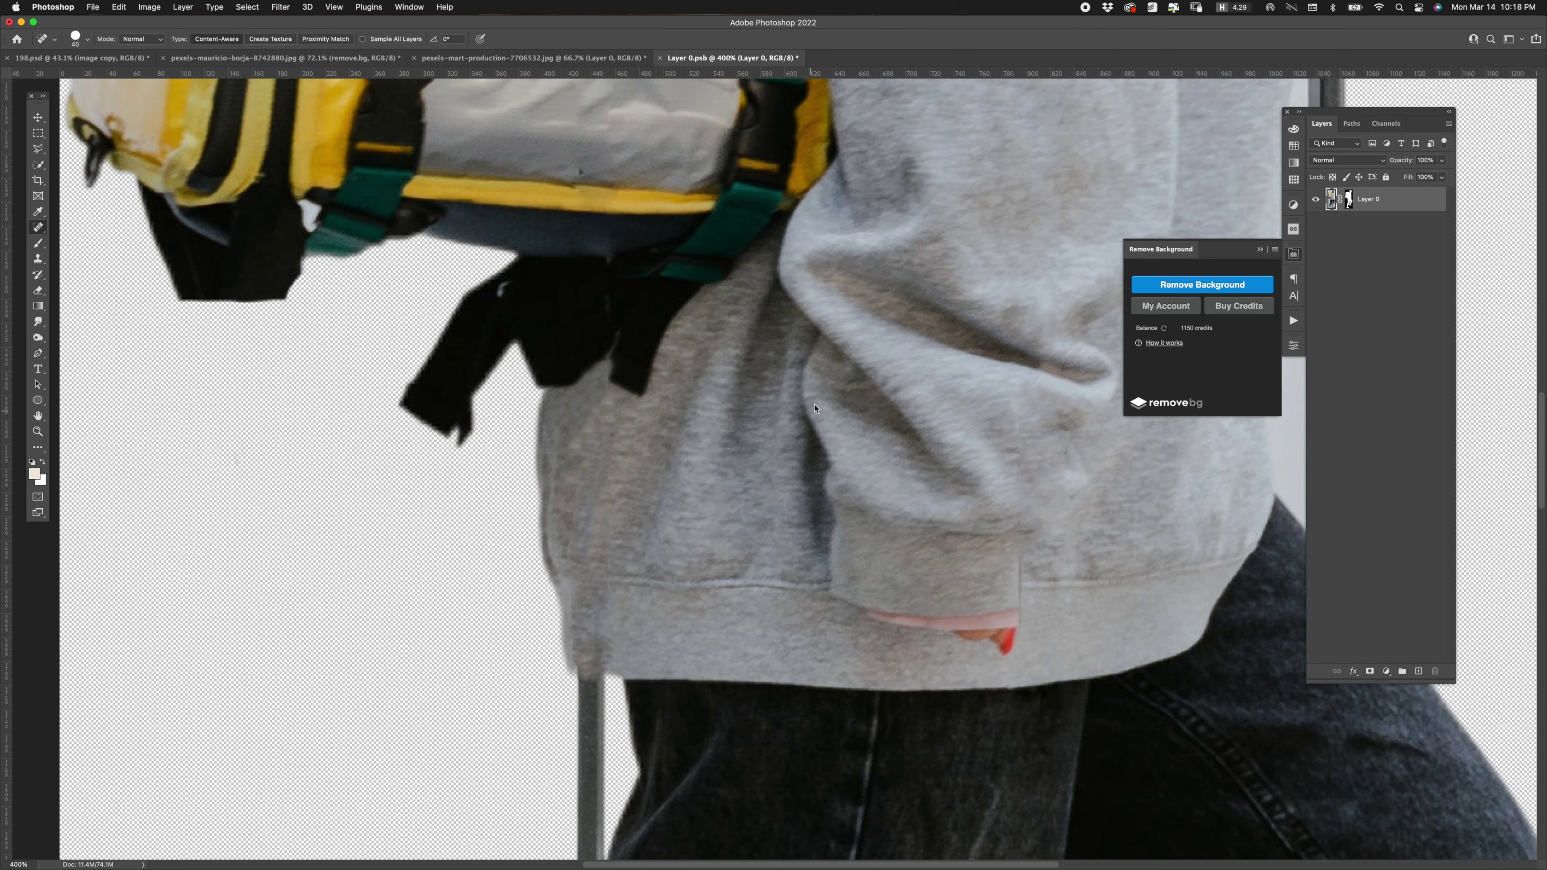
key("e")
right_click(618, 549)
key("Escape")
scroll(604, 569, "down", 5)
scroll(452, 560, "down", 4)
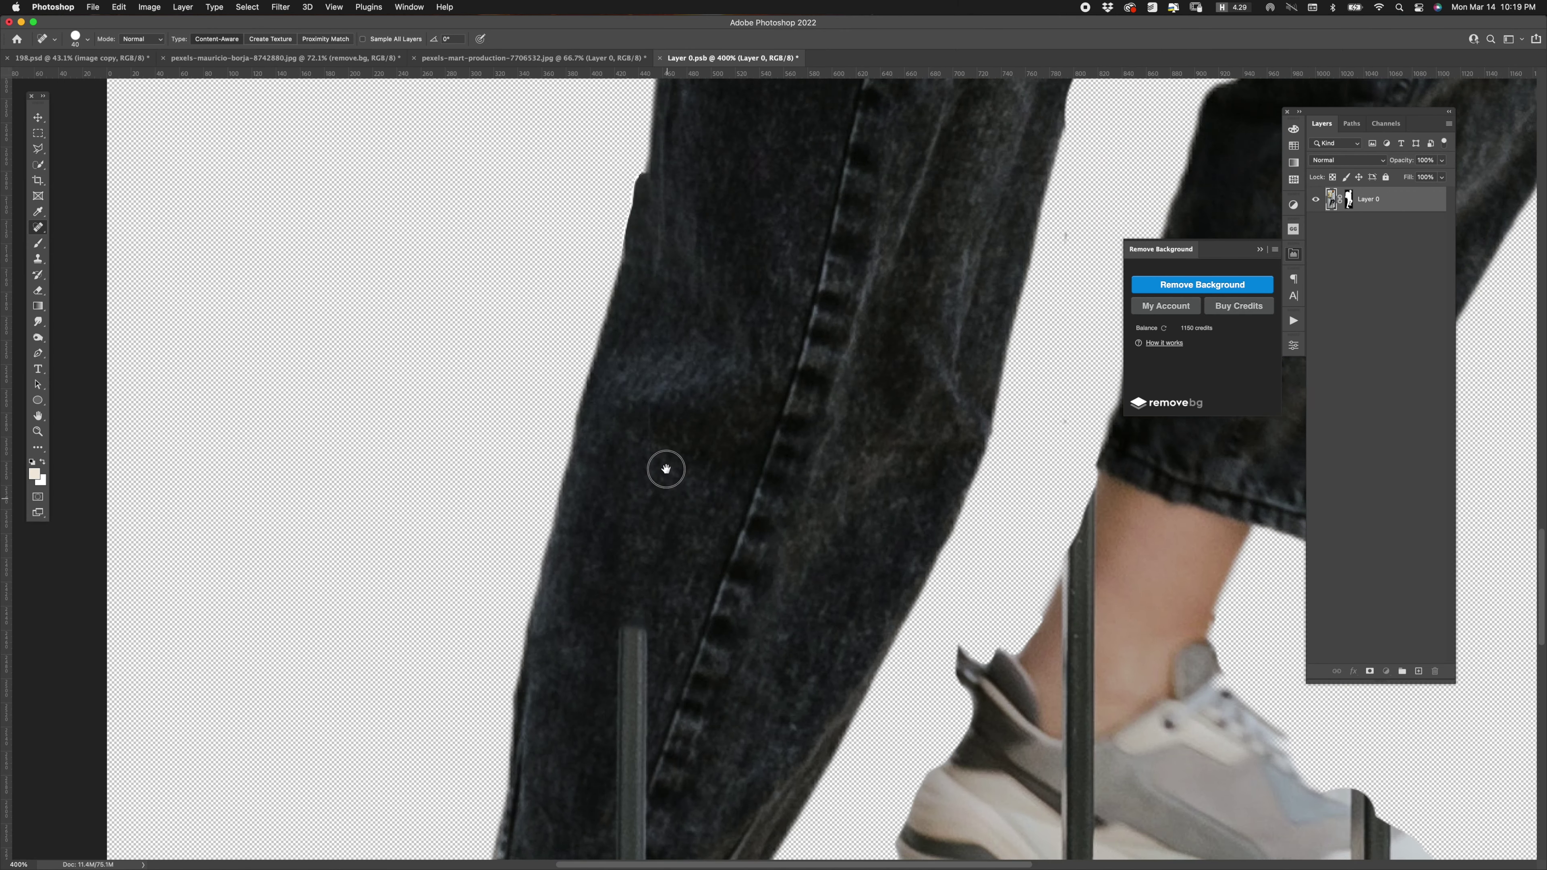
scroll(663, 466, "down", 3)
key("j")
scroll(625, 822, "down", 5)
key("s")
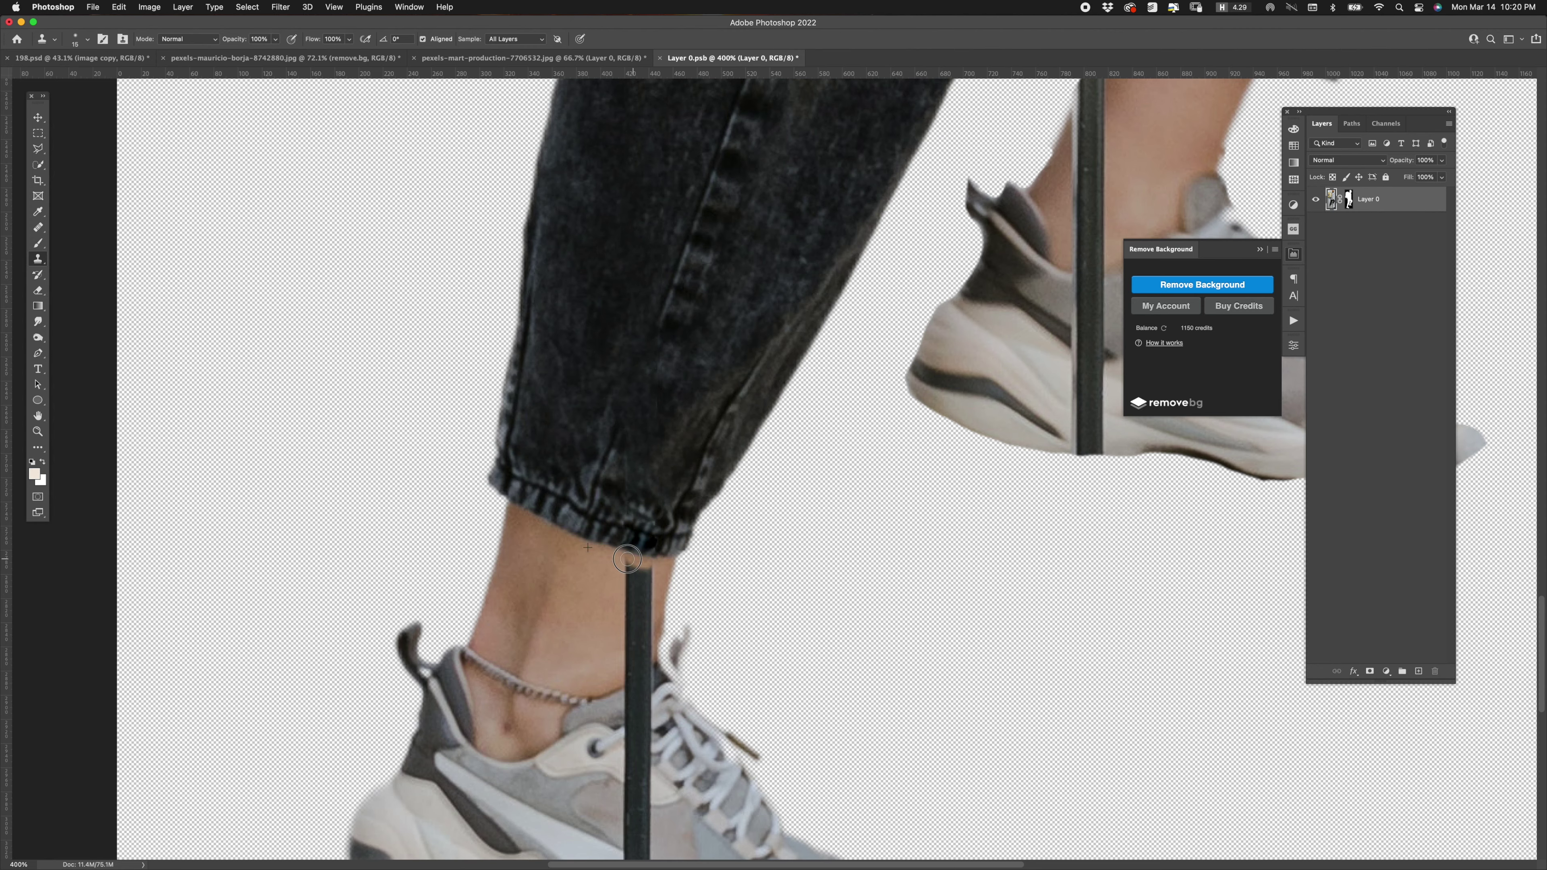
scroll(624, 635, "down", 5)
scroll(684, 575, "up", 2)
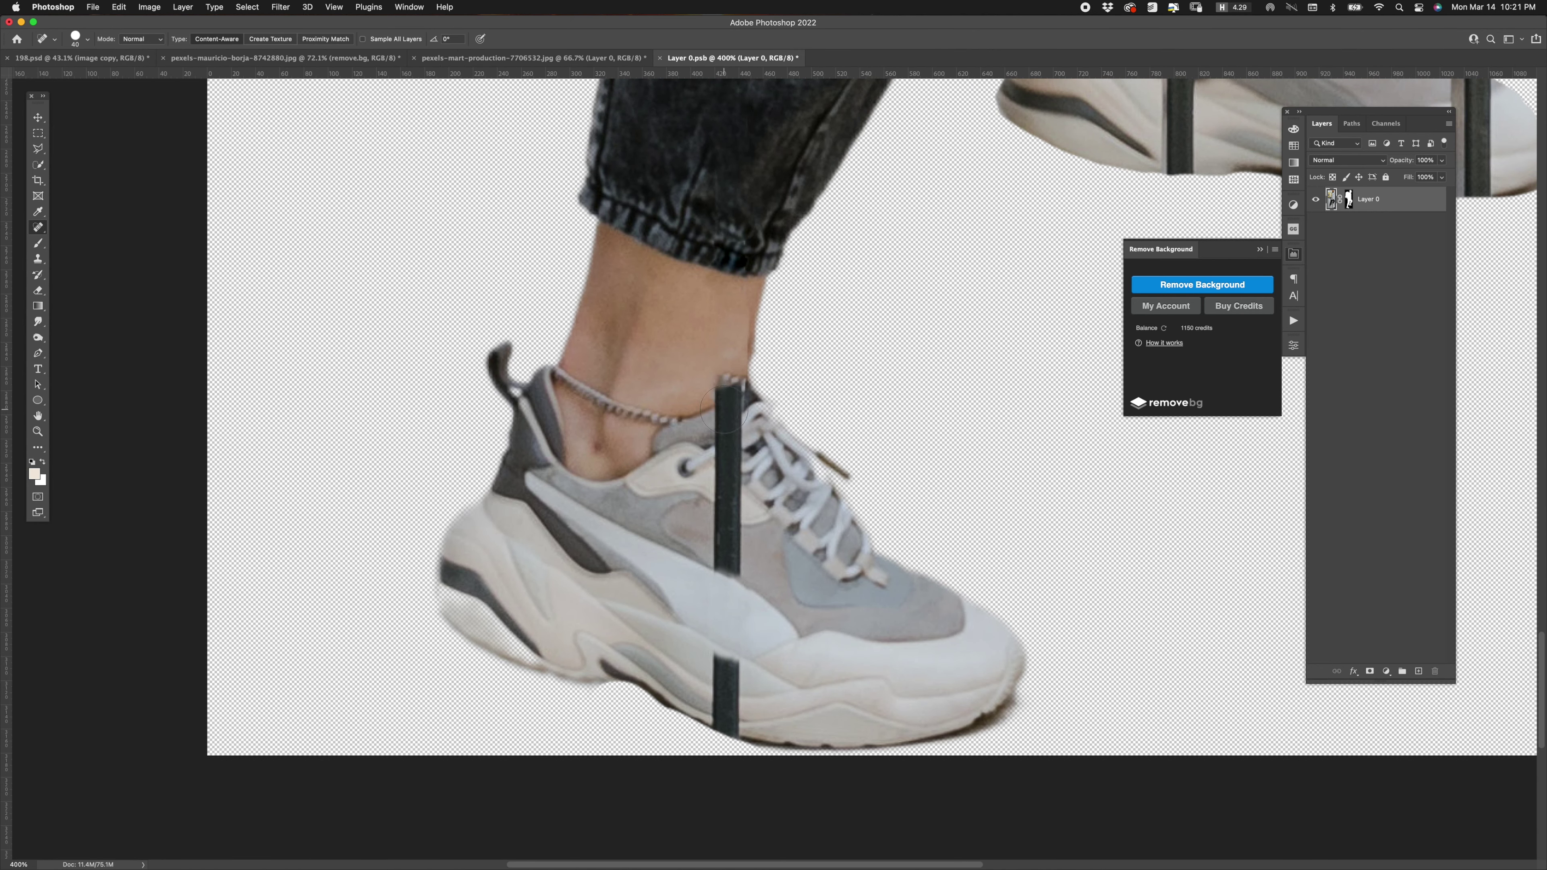
left_click_drag(737, 414, 741, 344)
scroll(701, 487, "down", 2)
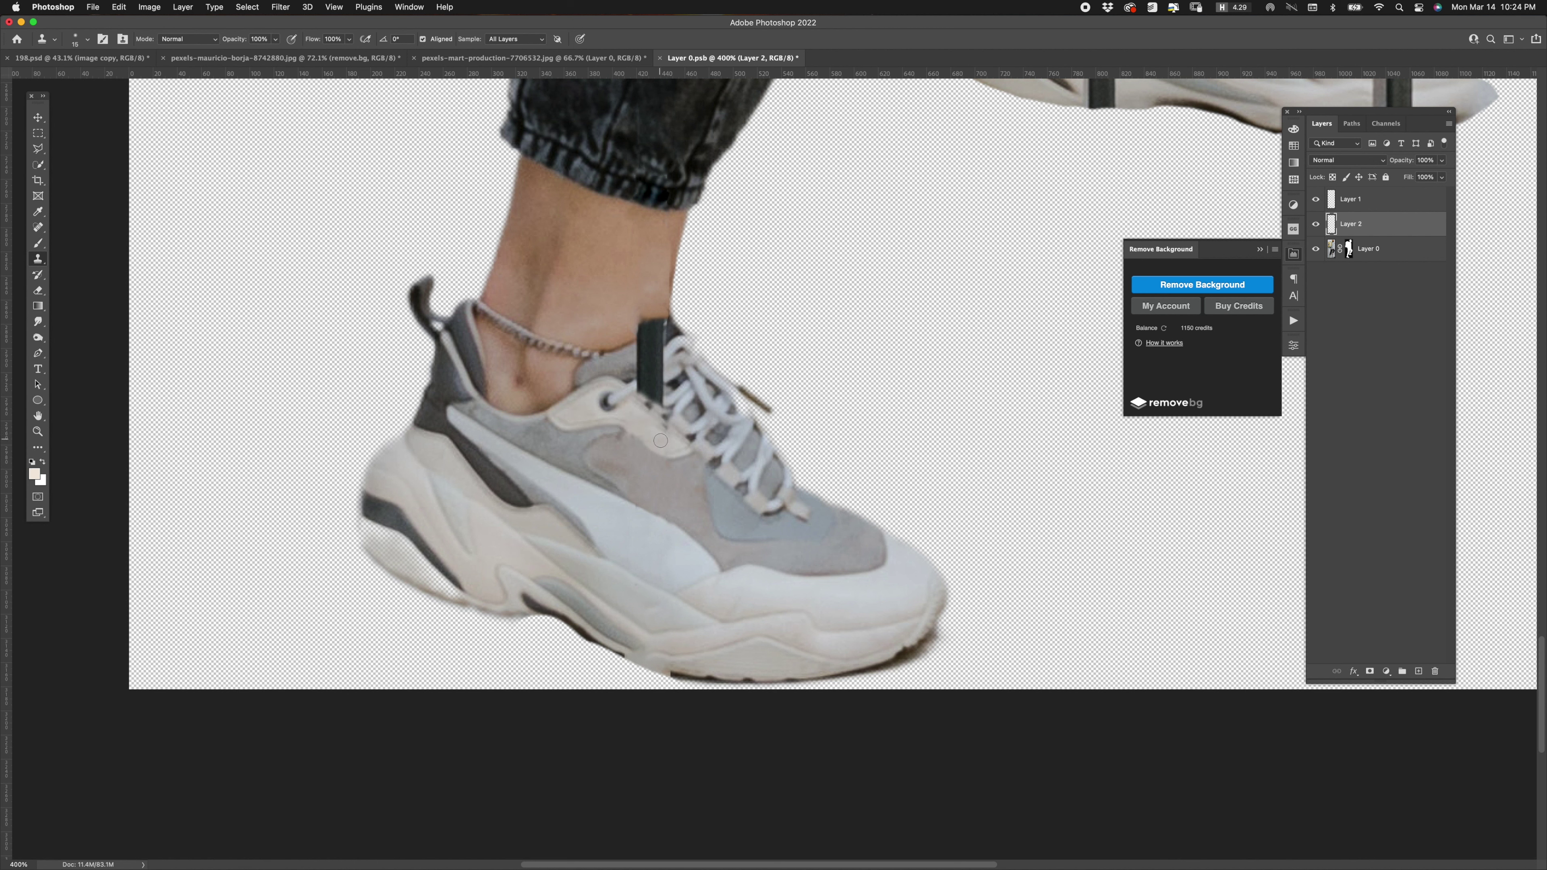
- Touch up the shoelace area and make Layer 0 the working layer
key("e")
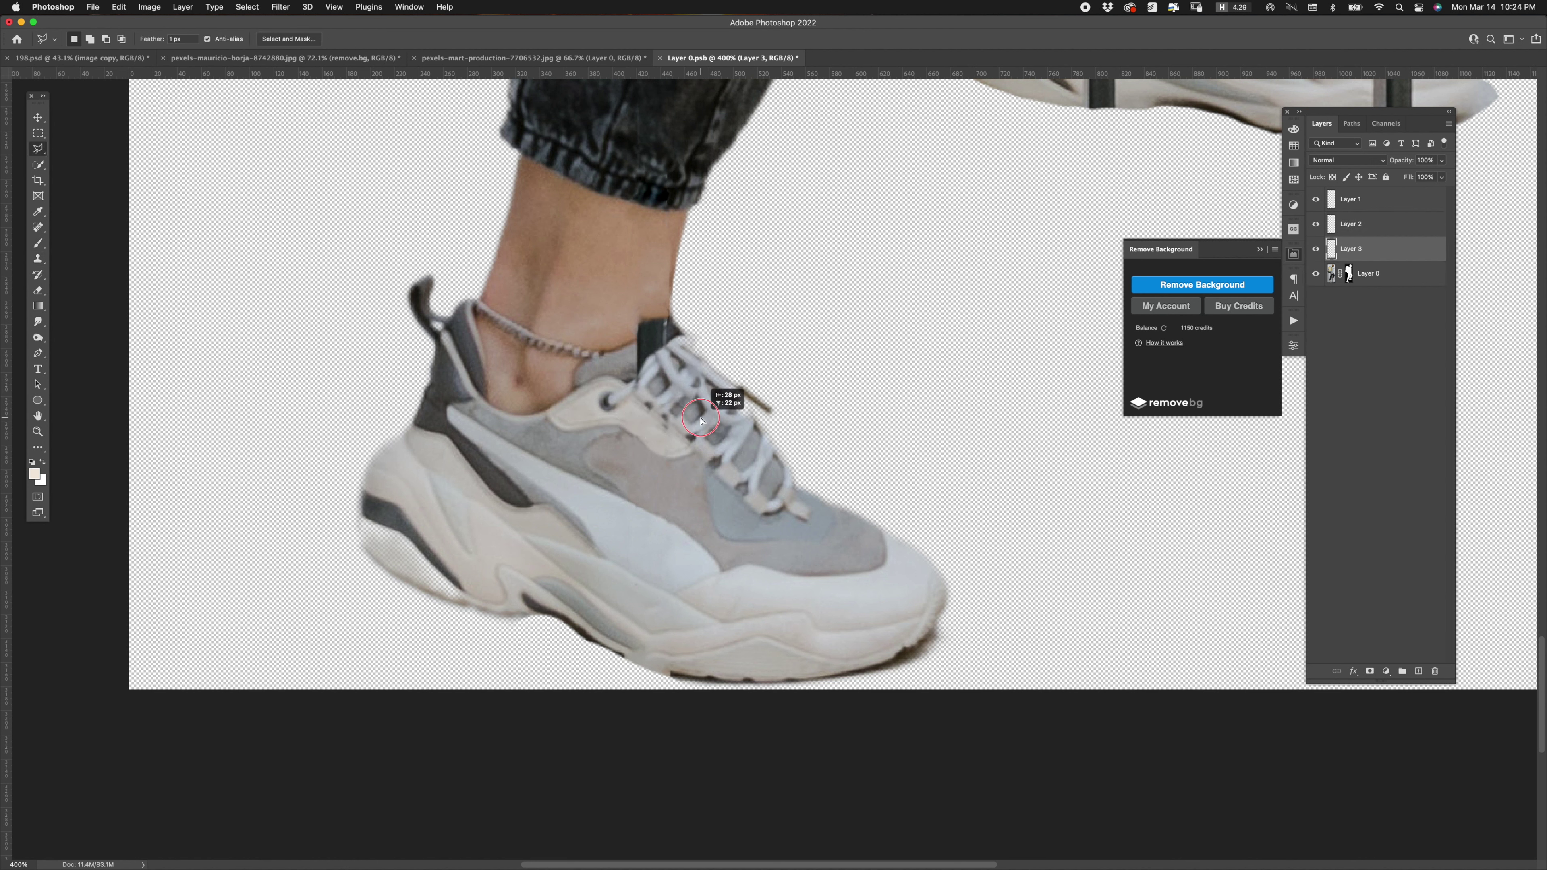
key("e")
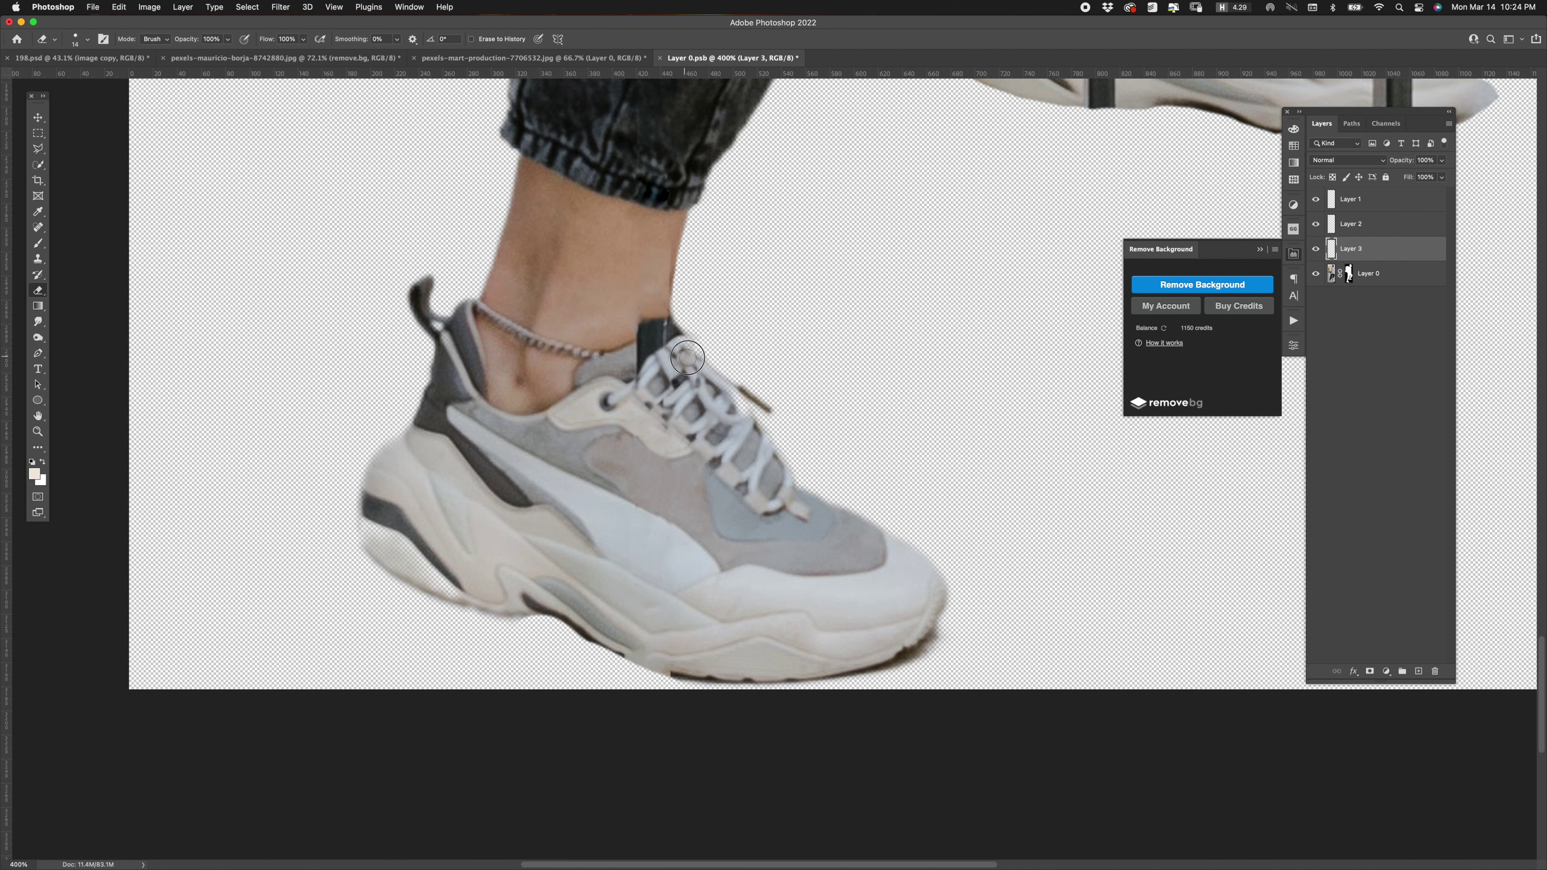
left_click(39, 259)
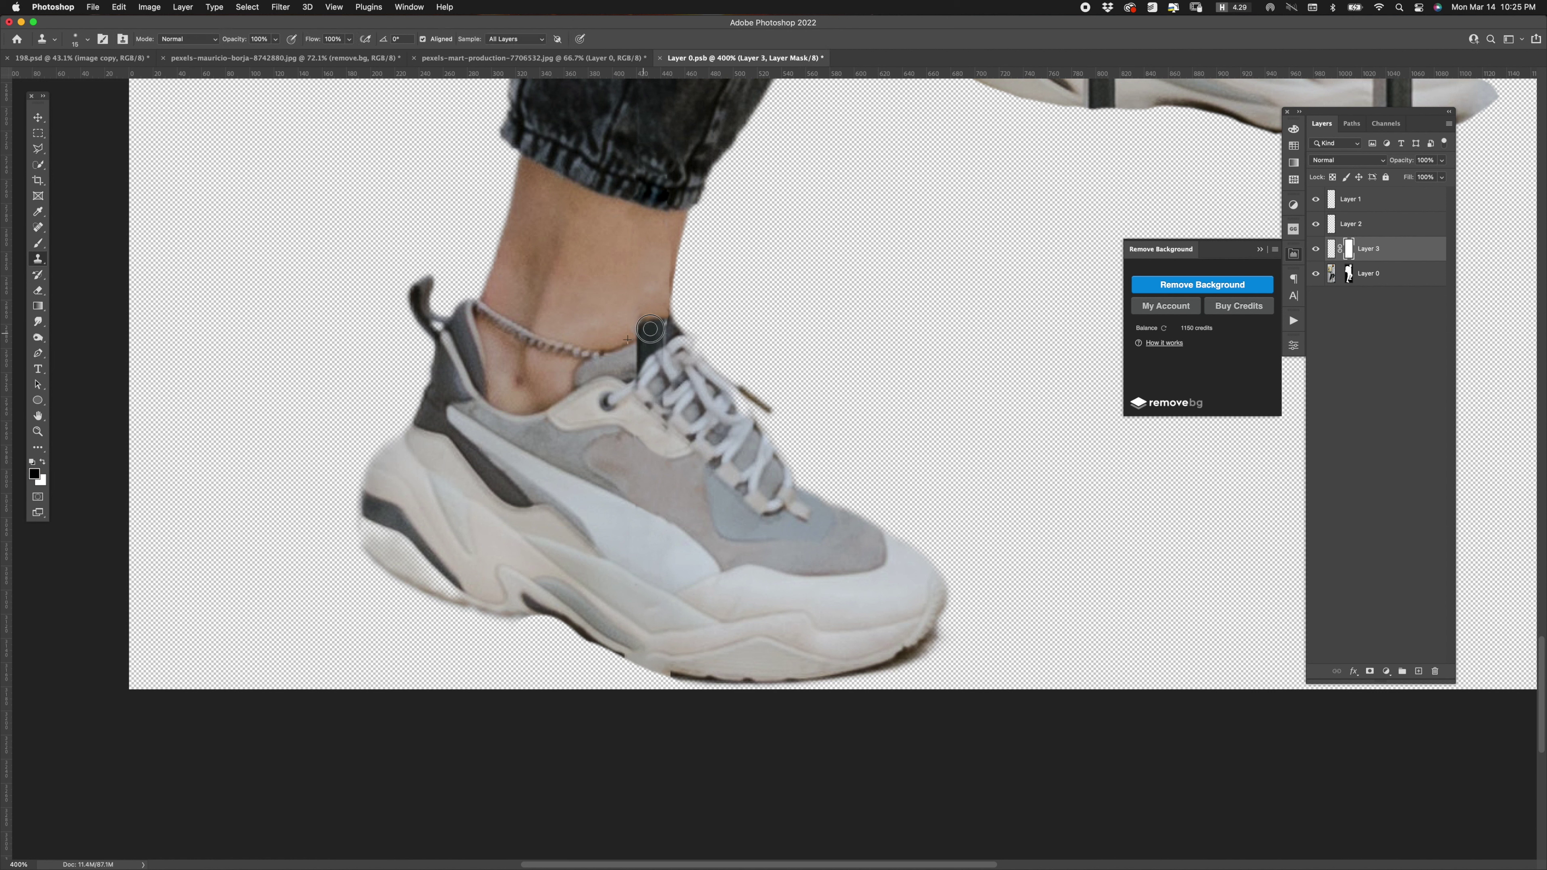
key("alt+bracketleft")
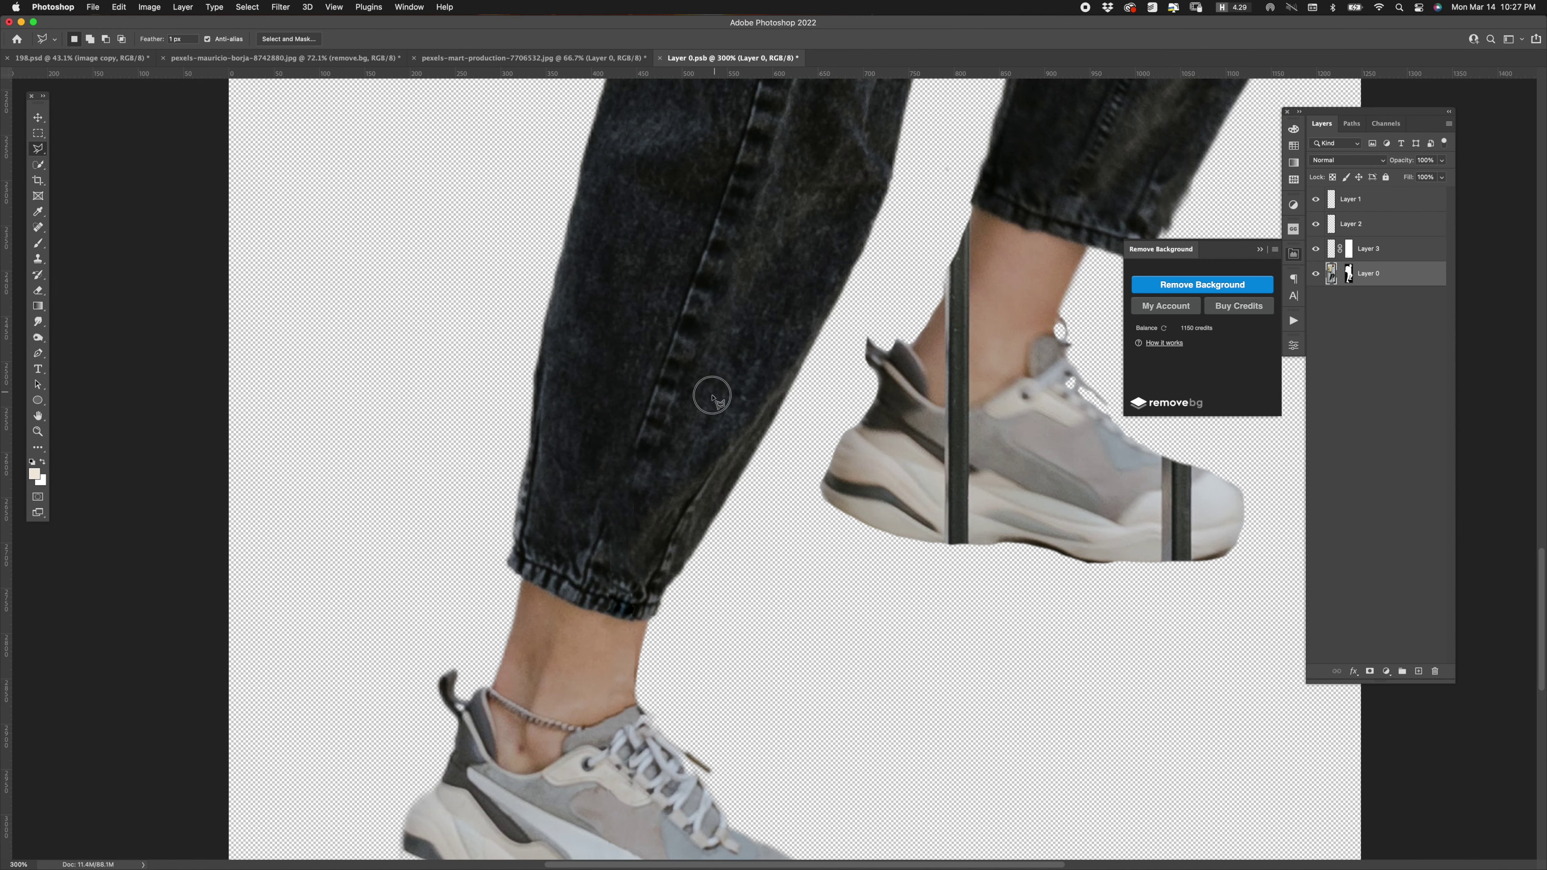
- Select the jeans area and heal away the dark strips on the ankle and heel
left_click(712, 399)
left_click(666, 473)
left_click(607, 456)
left_click(668, 261)
left_click(736, 185)
double_click(754, 286)
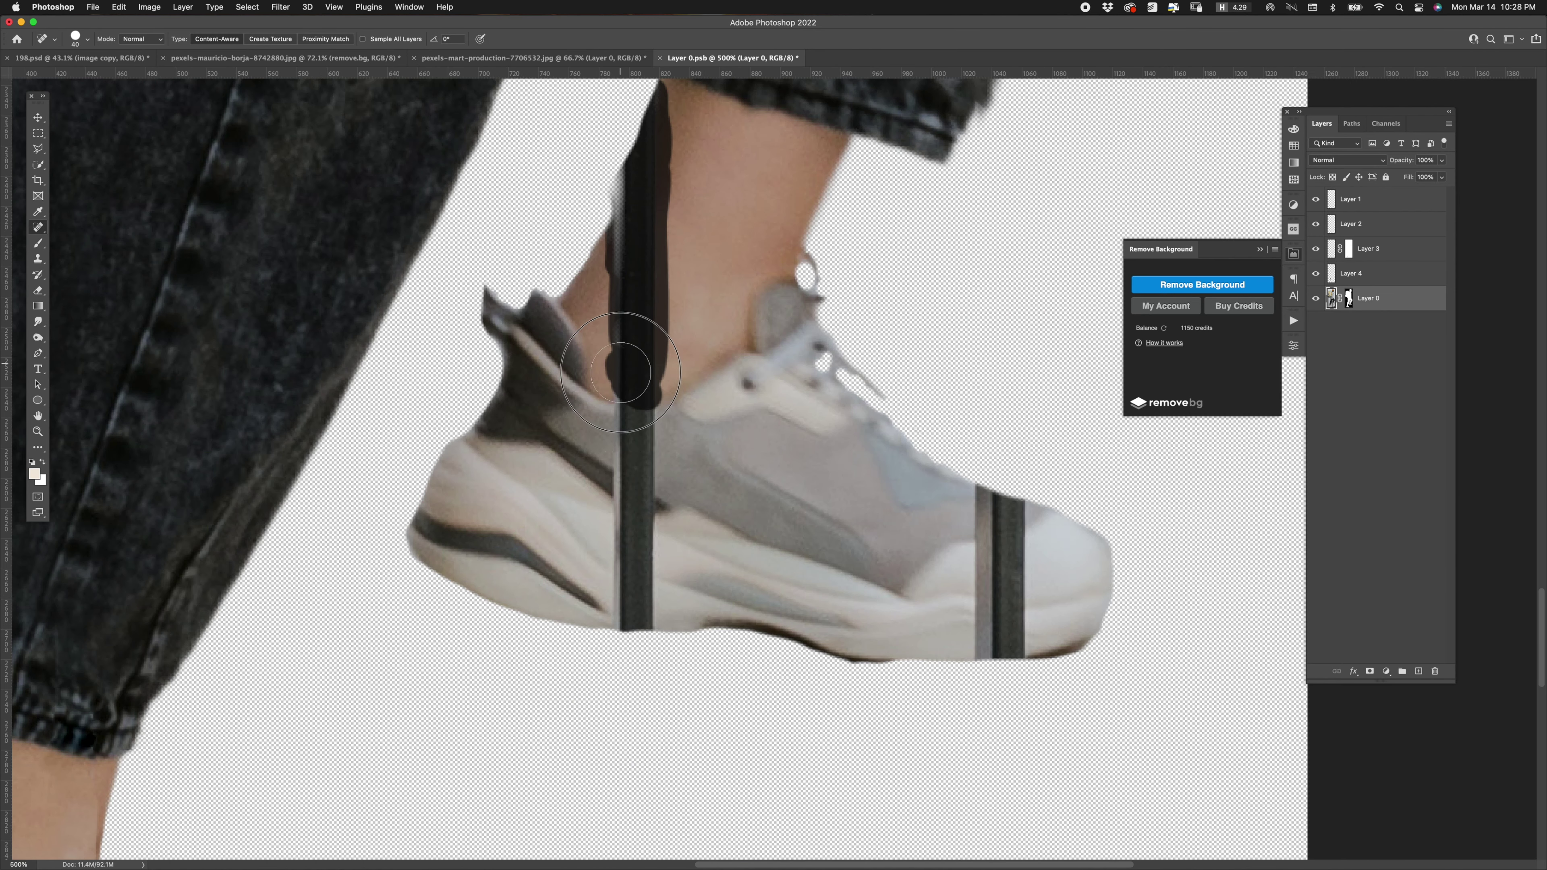
left_click_drag(620, 373, 637, 628)
- Marquee the dark stripe across the shoe toe and Content-Aware Fill it away
key("m")
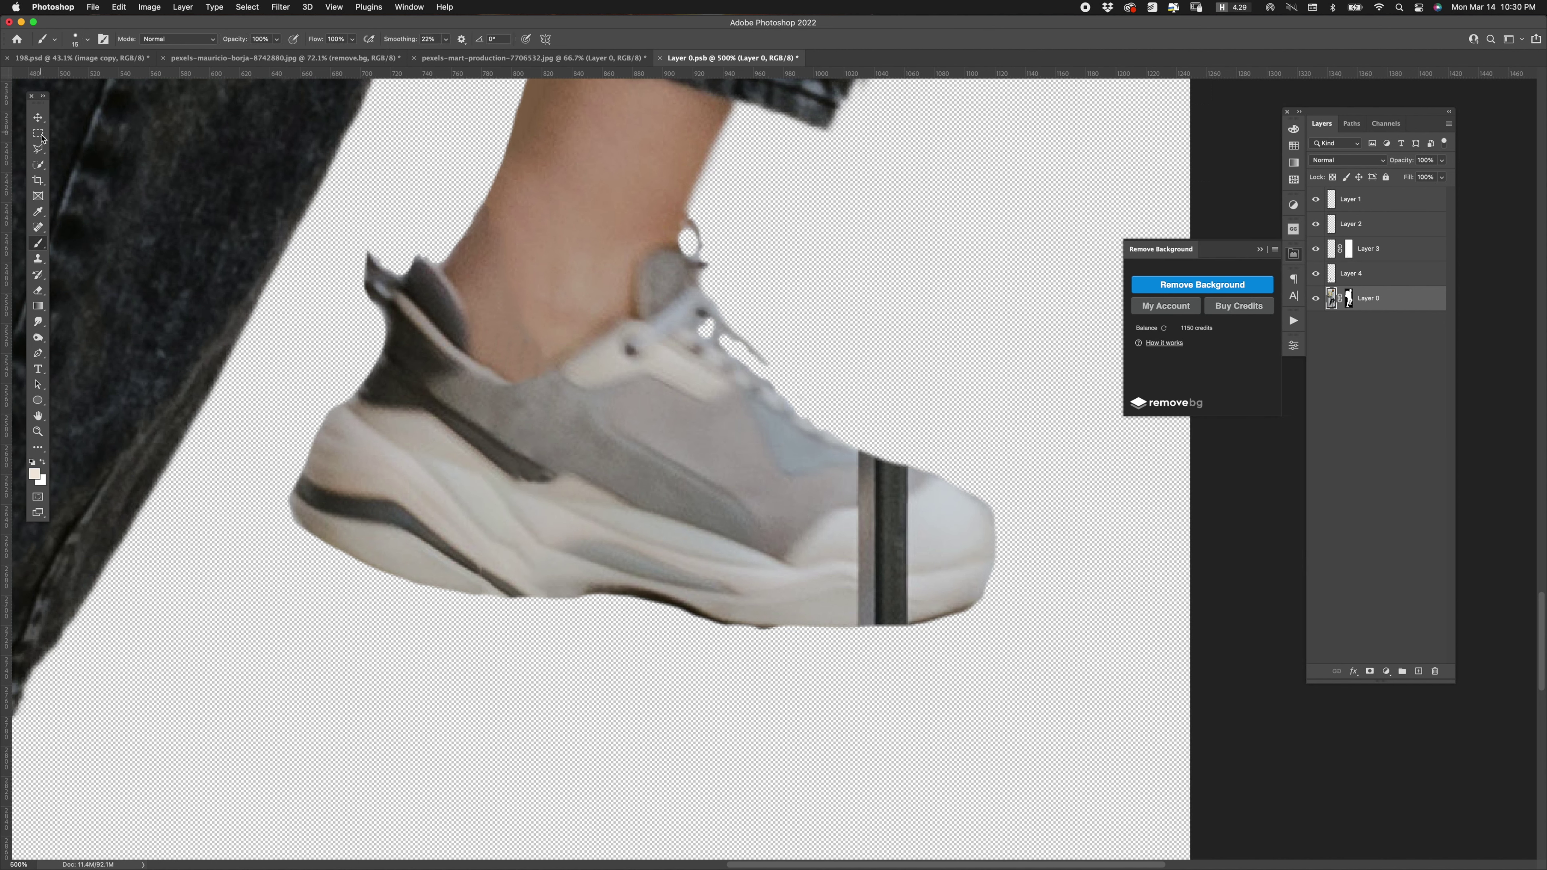
left_click_drag(928, 441, 843, 641)
key("shift+BackSpace")
key("Return")
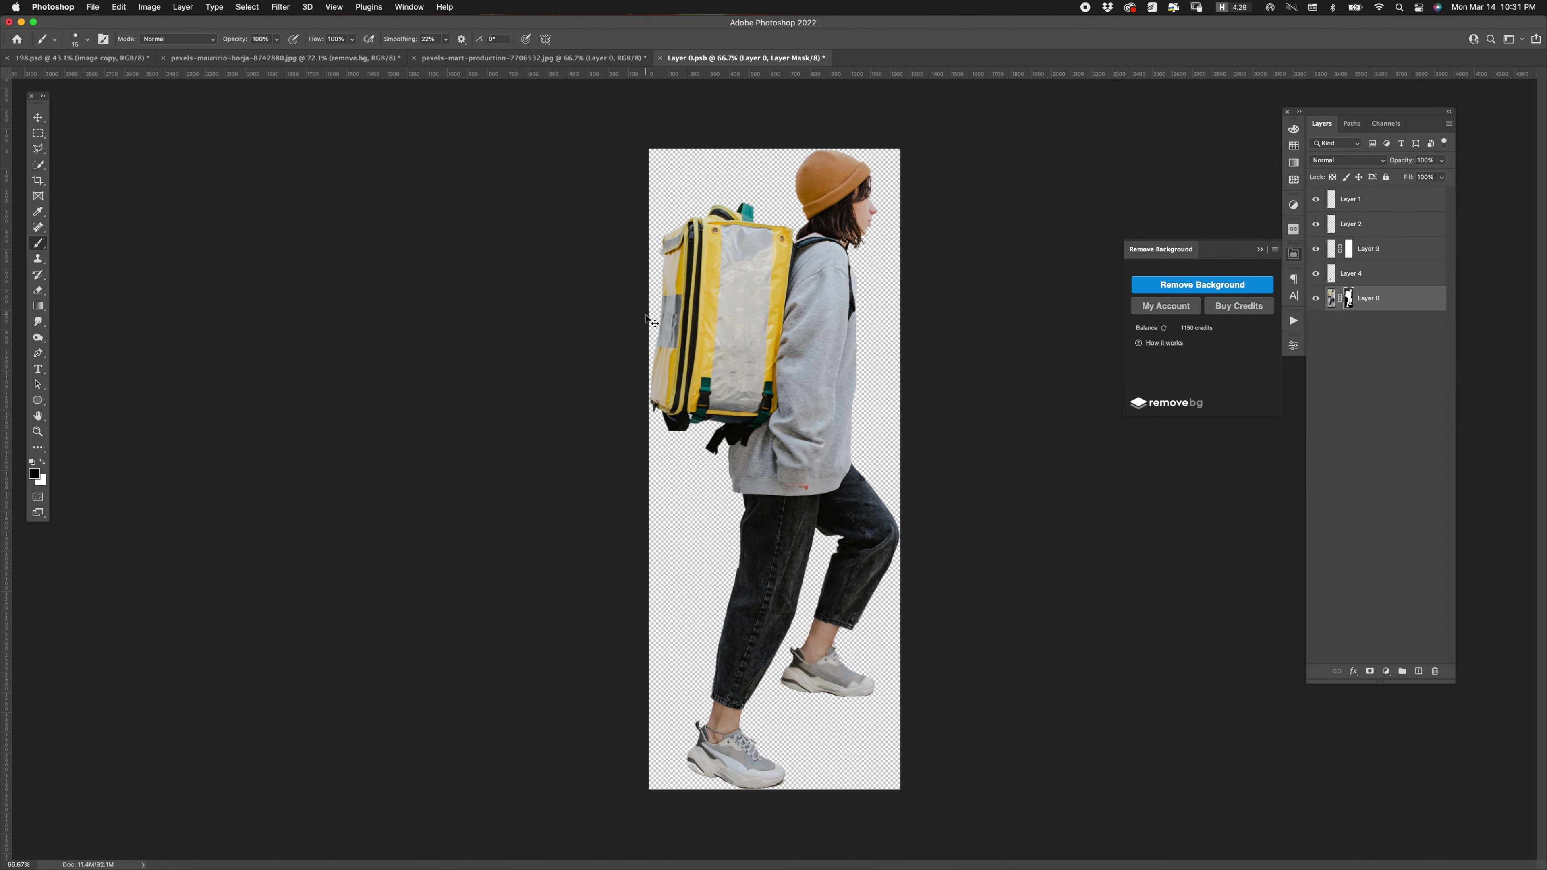
- Save the figure, then in 198.psd move her onto the stairs and flip her horizontally
key("ctrl+s")
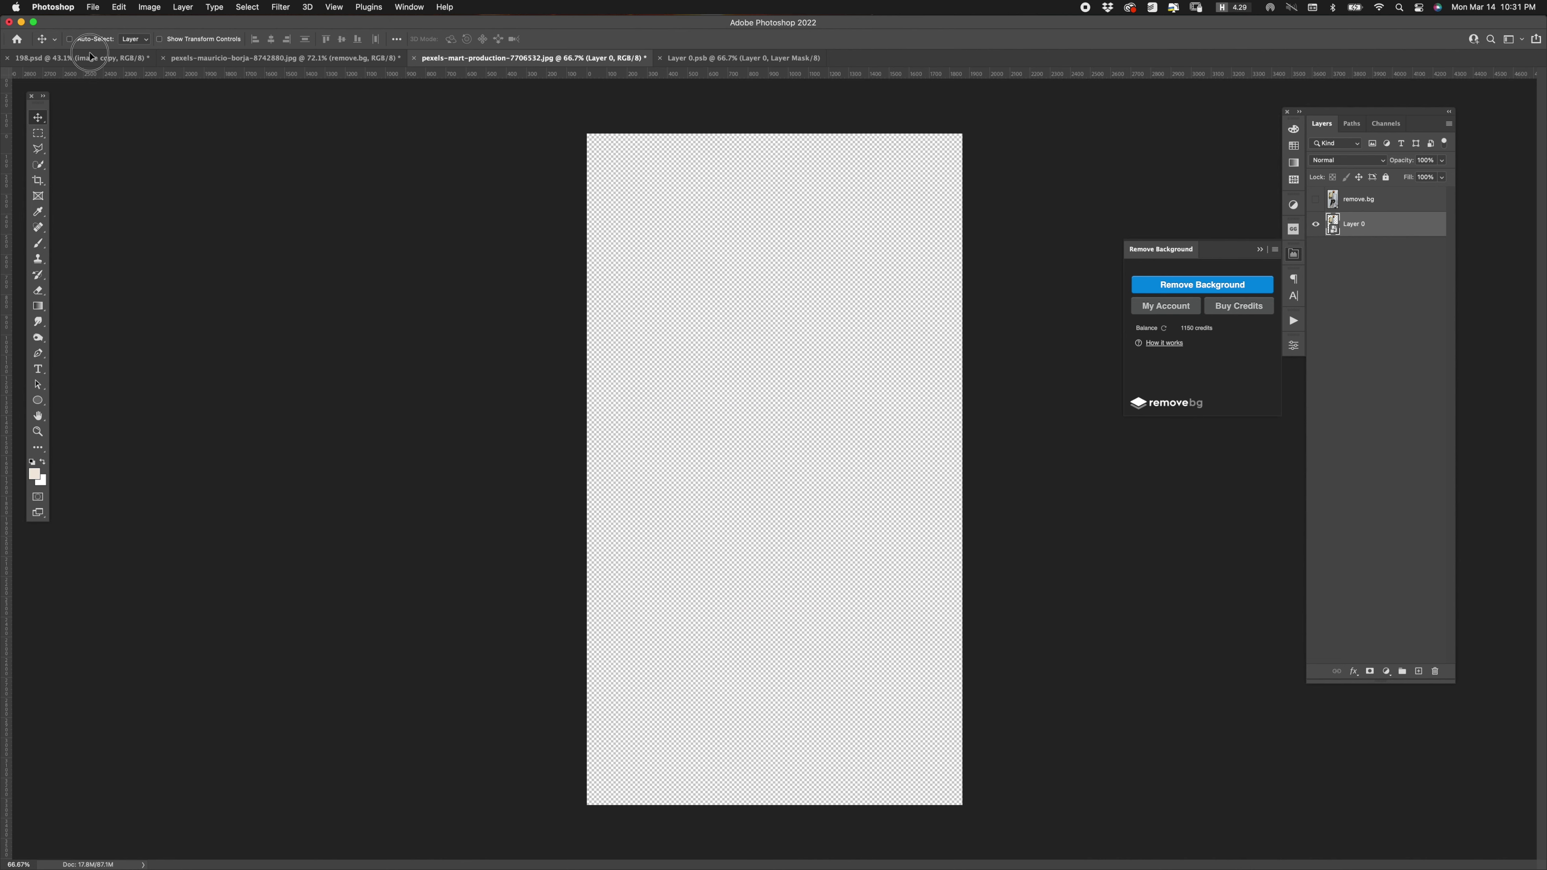
left_click(79, 57)
left_click_drag(698, 473, 698, 512)
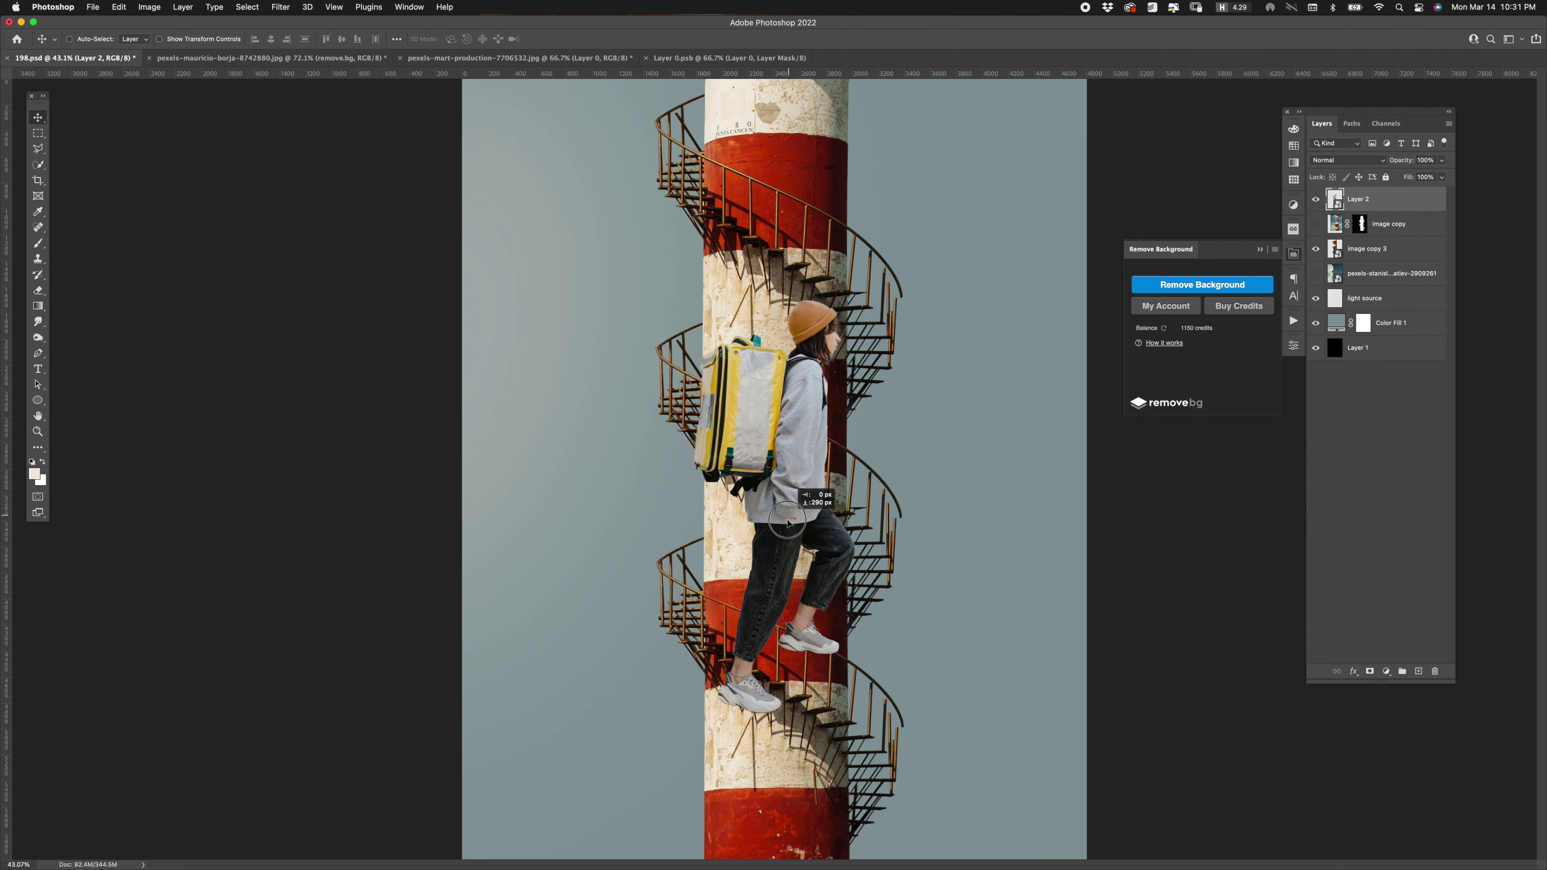
left_click(119, 7)
mouse_move(137, 273)
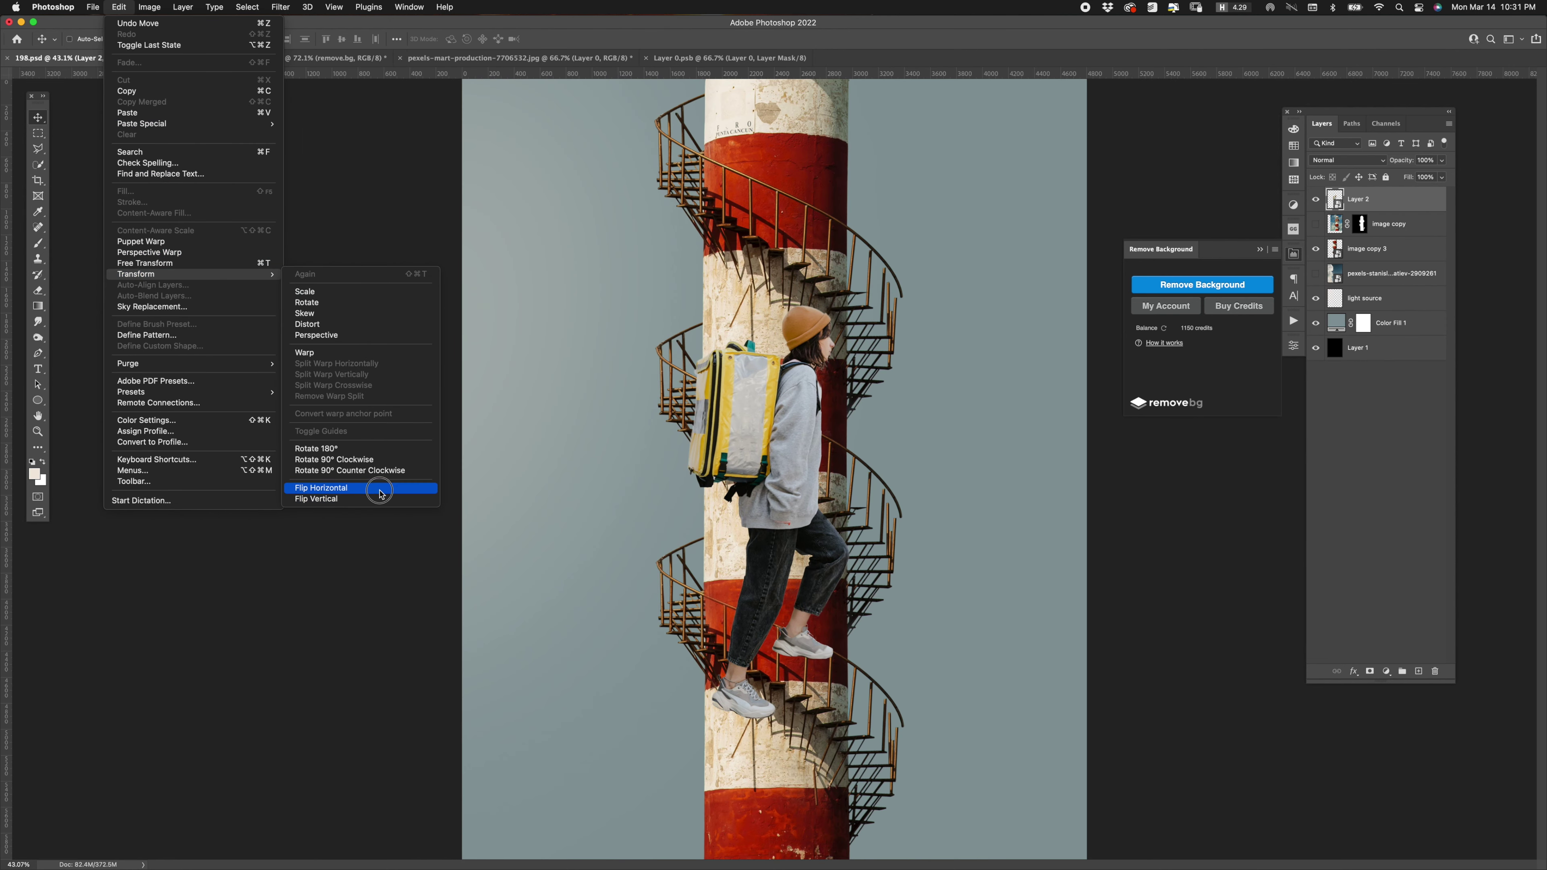
left_click(379, 488)
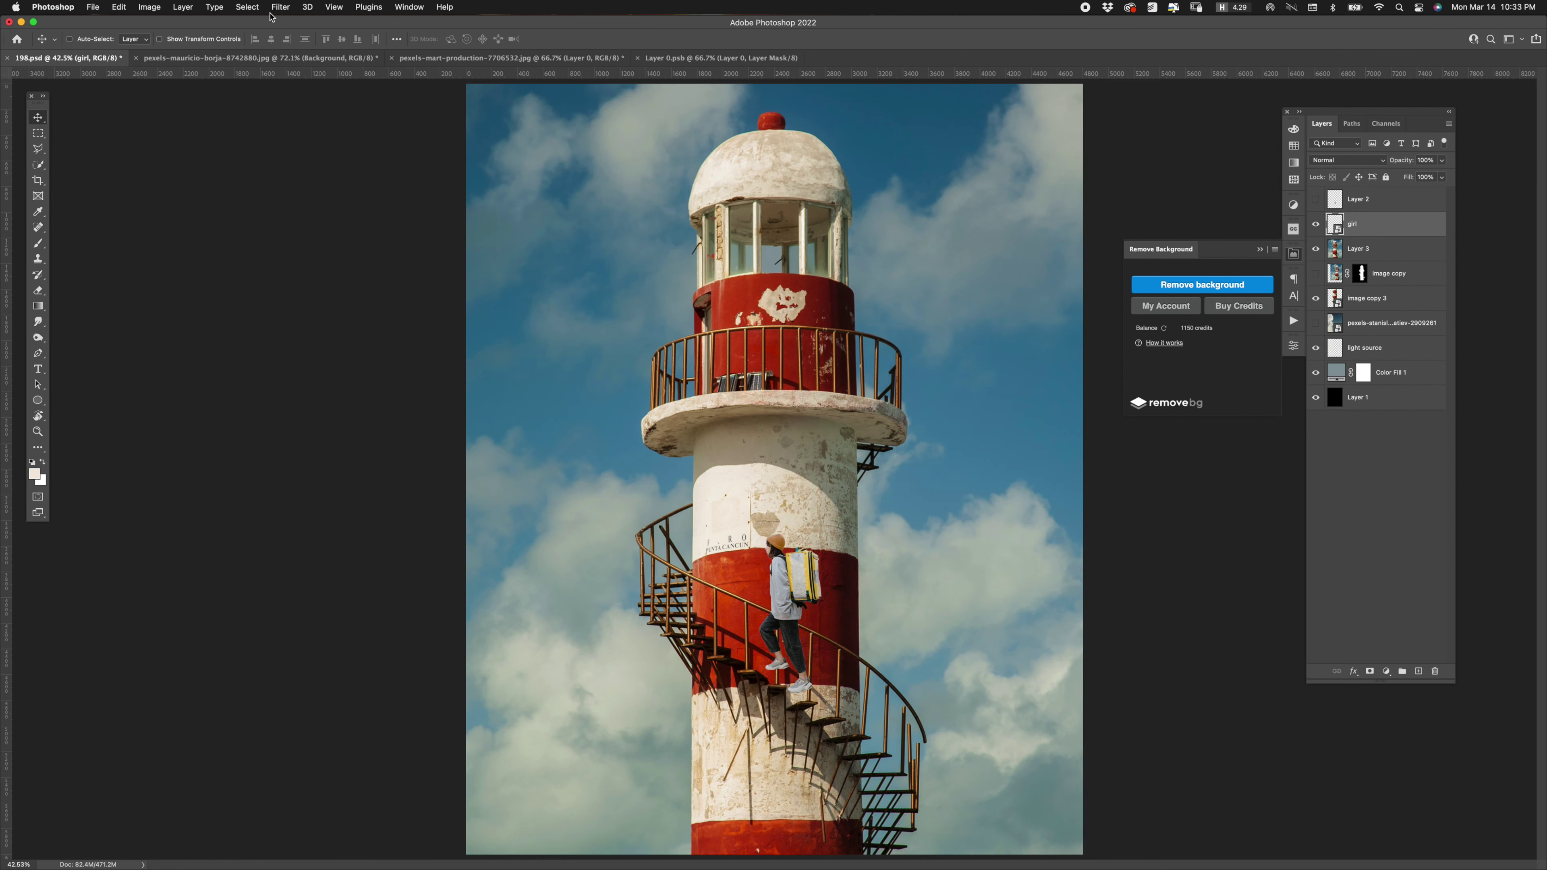
- Apply Neural Filters Harmonization with Layer 3 as reference, then lower Layer 4's opacity
left_click(272, 7)
left_click(293, 47)
left_click(808, 396)
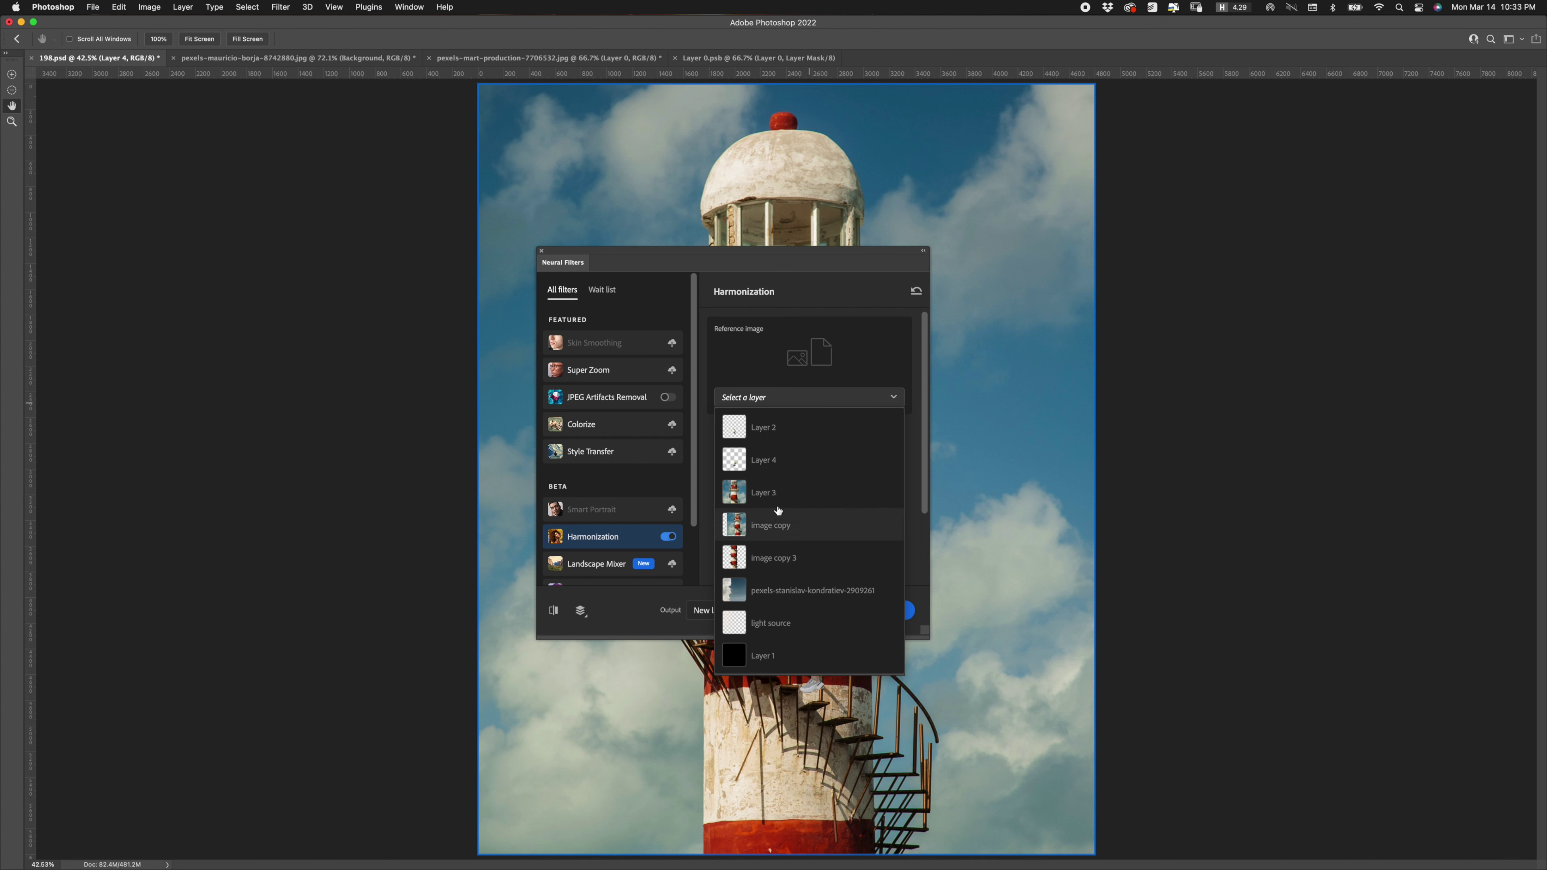
left_click(777, 493)
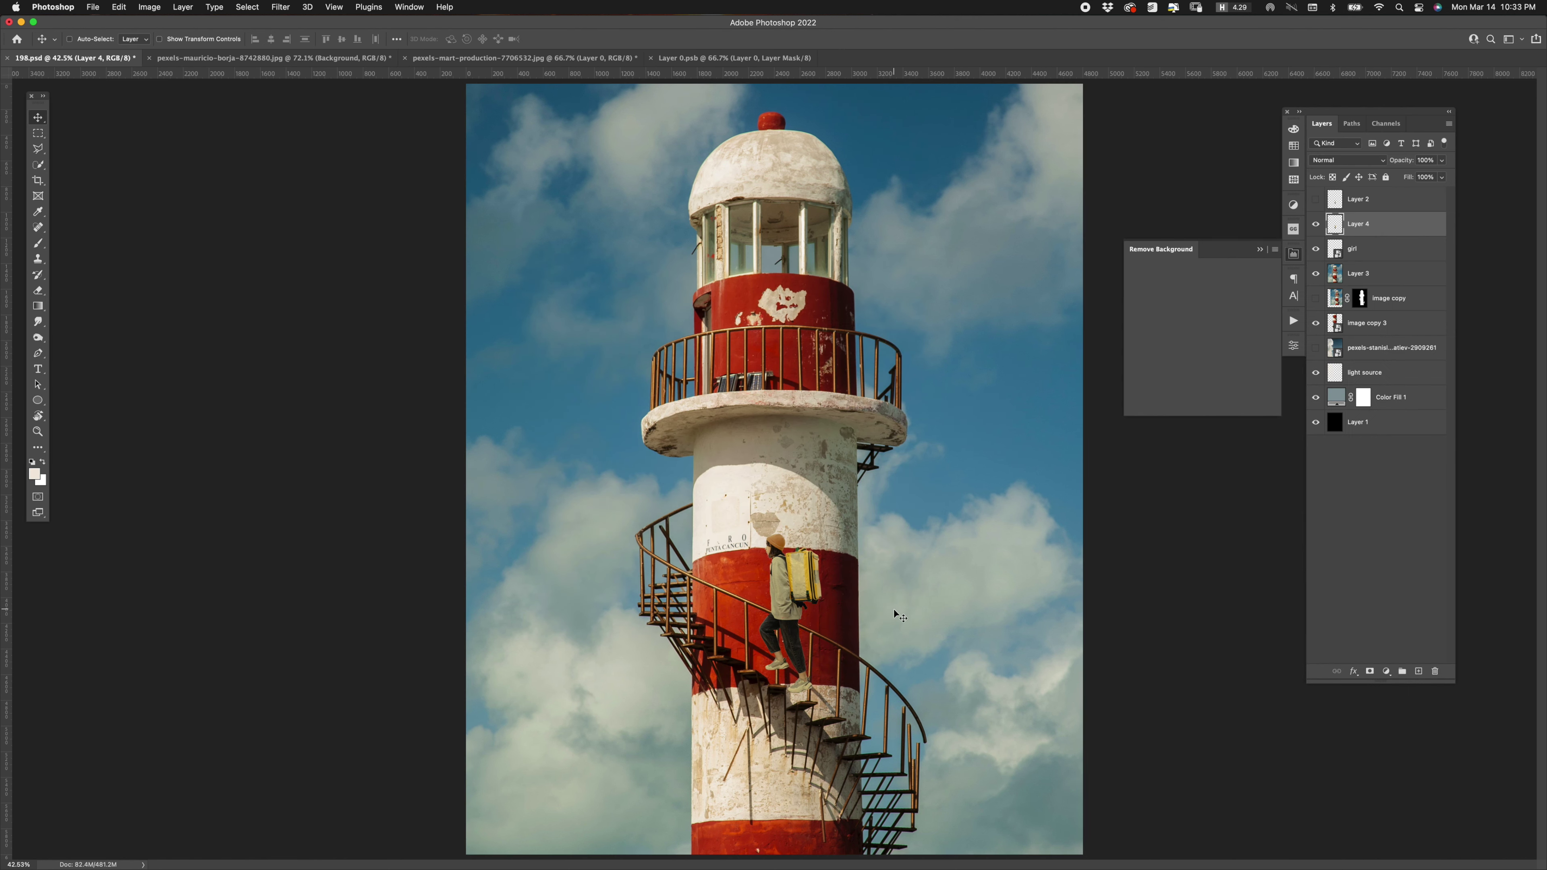
left_click(1442, 159)
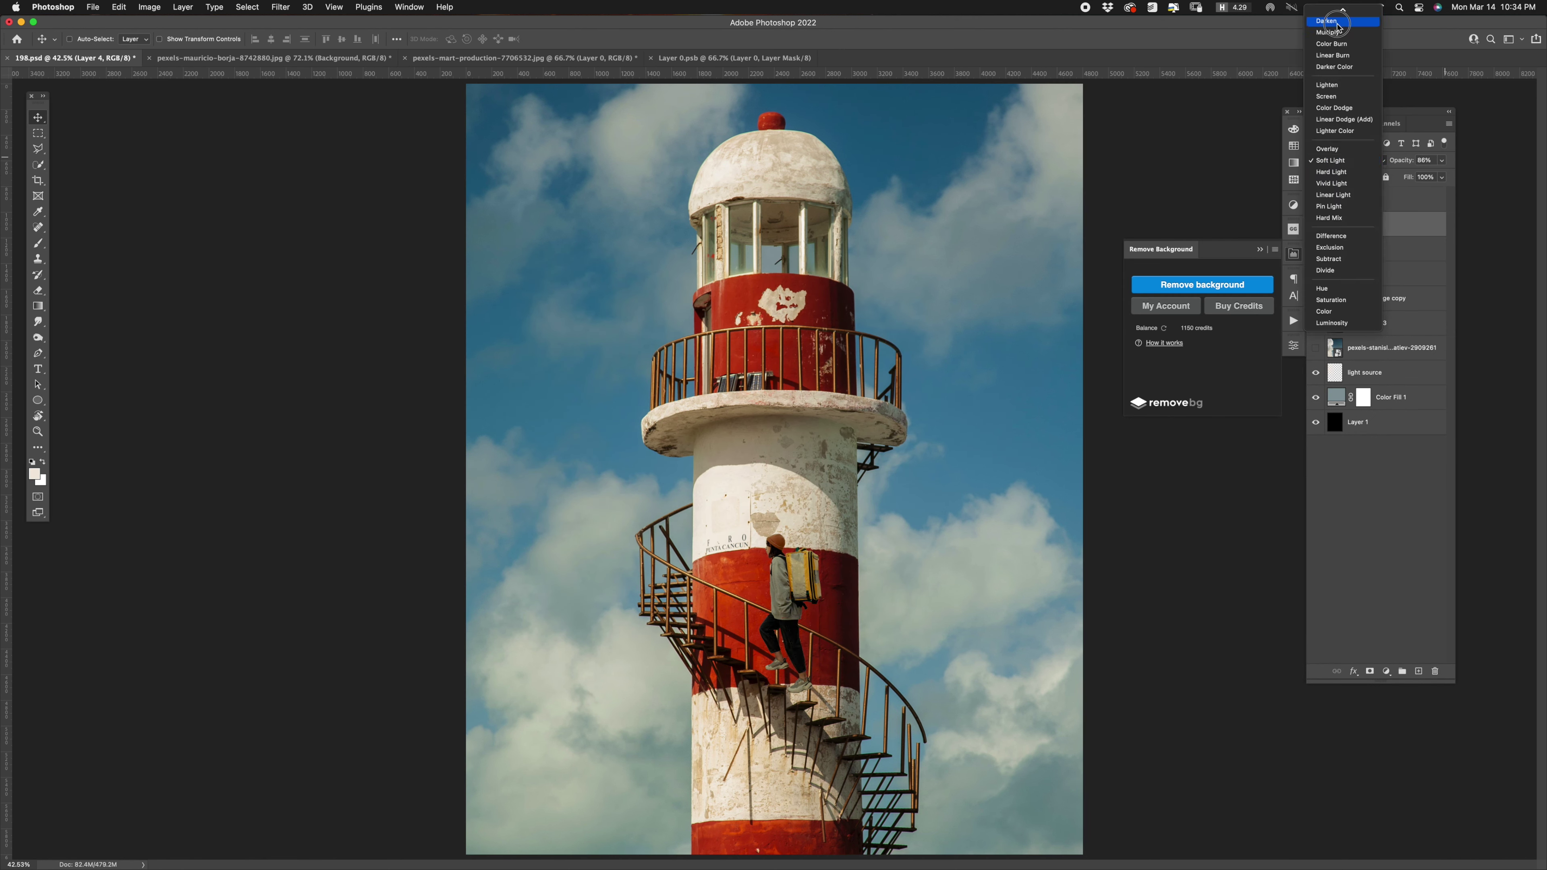
left_click_drag(1448, 176, 1418, 177)
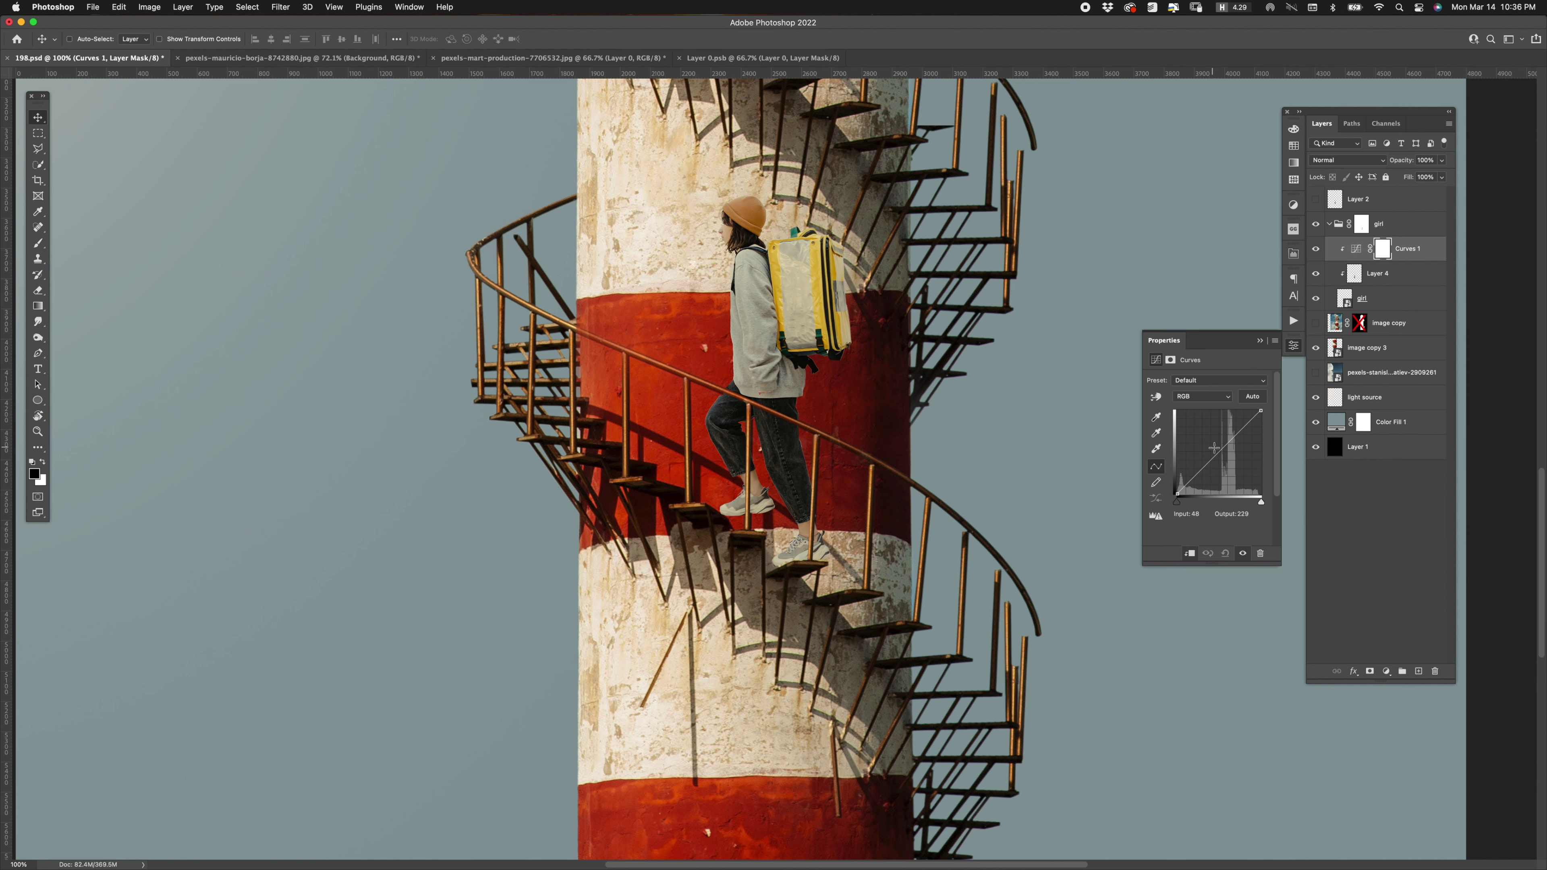
- Add a Curves 2 layer with the figure's mask, offset it, and darken highlights to 146
left_click(1378, 352)
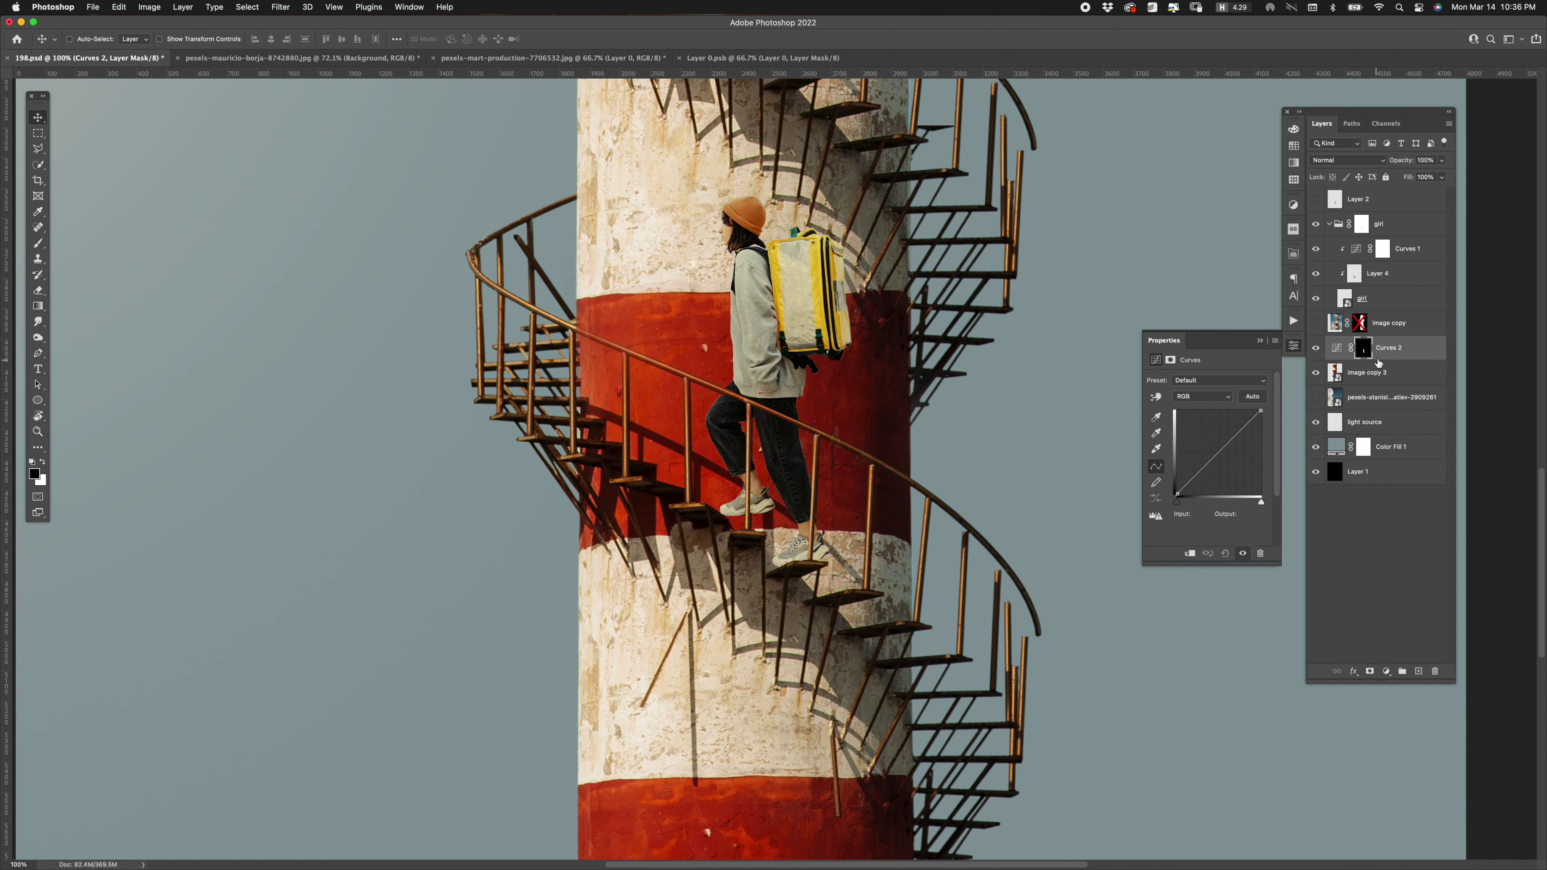
left_click(1363, 347)
key("ctrl+t")
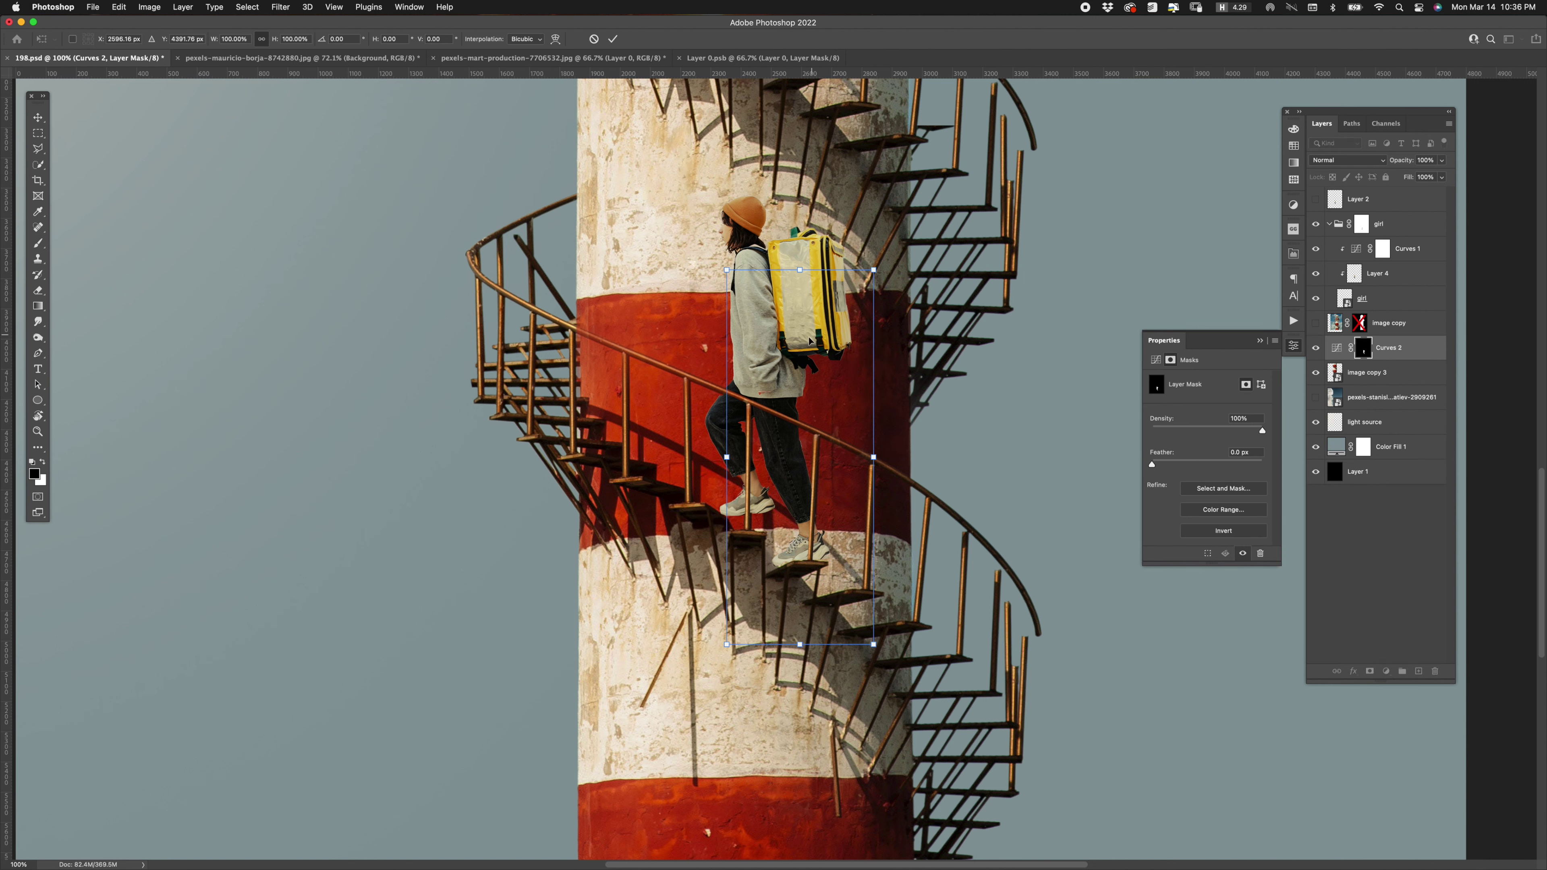
left_click_drag(807, 342, 827, 360)
key("Return")
left_click(1155, 360)
left_click_drag(1262, 412, 1264, 450)
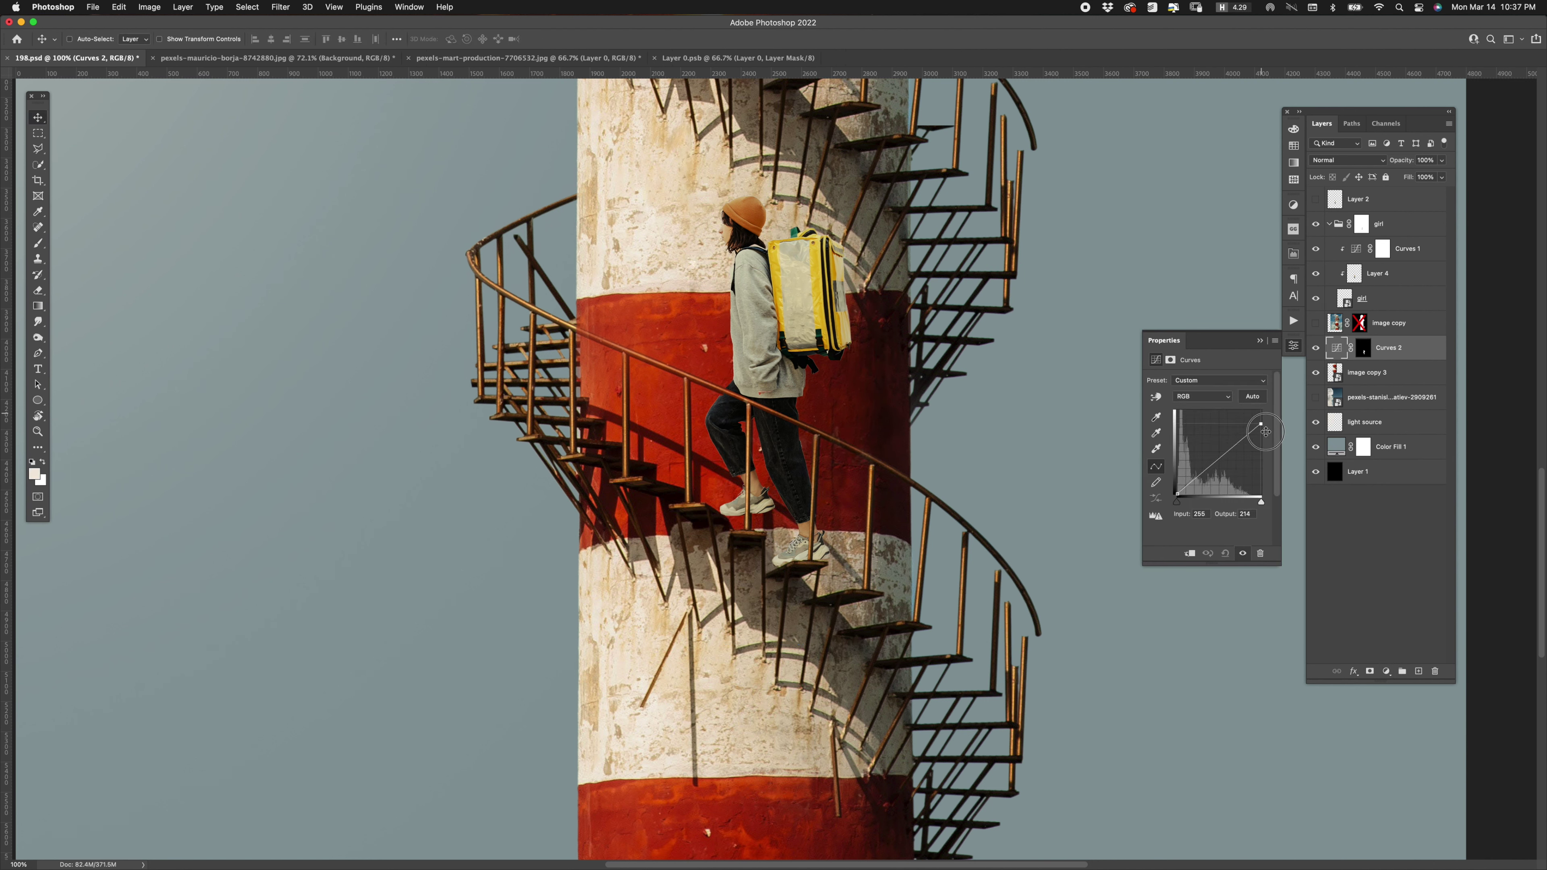
- Skew the Curves 2 shadow mask across the stairs, angling its lower end down-left
left_click(1363, 347)
key("ctrl+t")
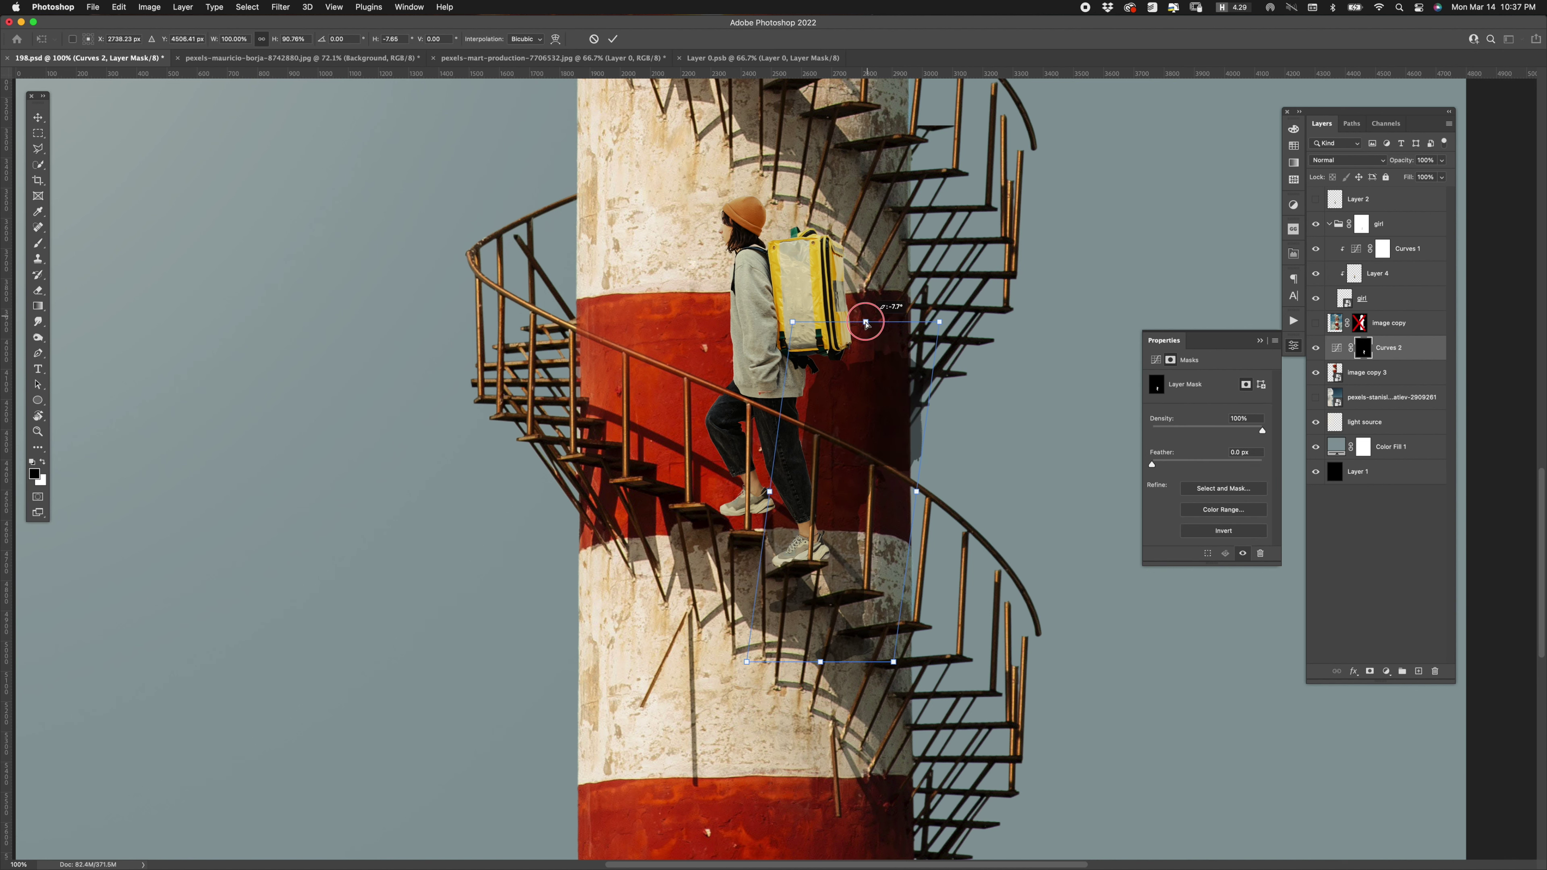
left_click_drag(821, 324, 865, 323)
left_click_drag(745, 664, 714, 696)
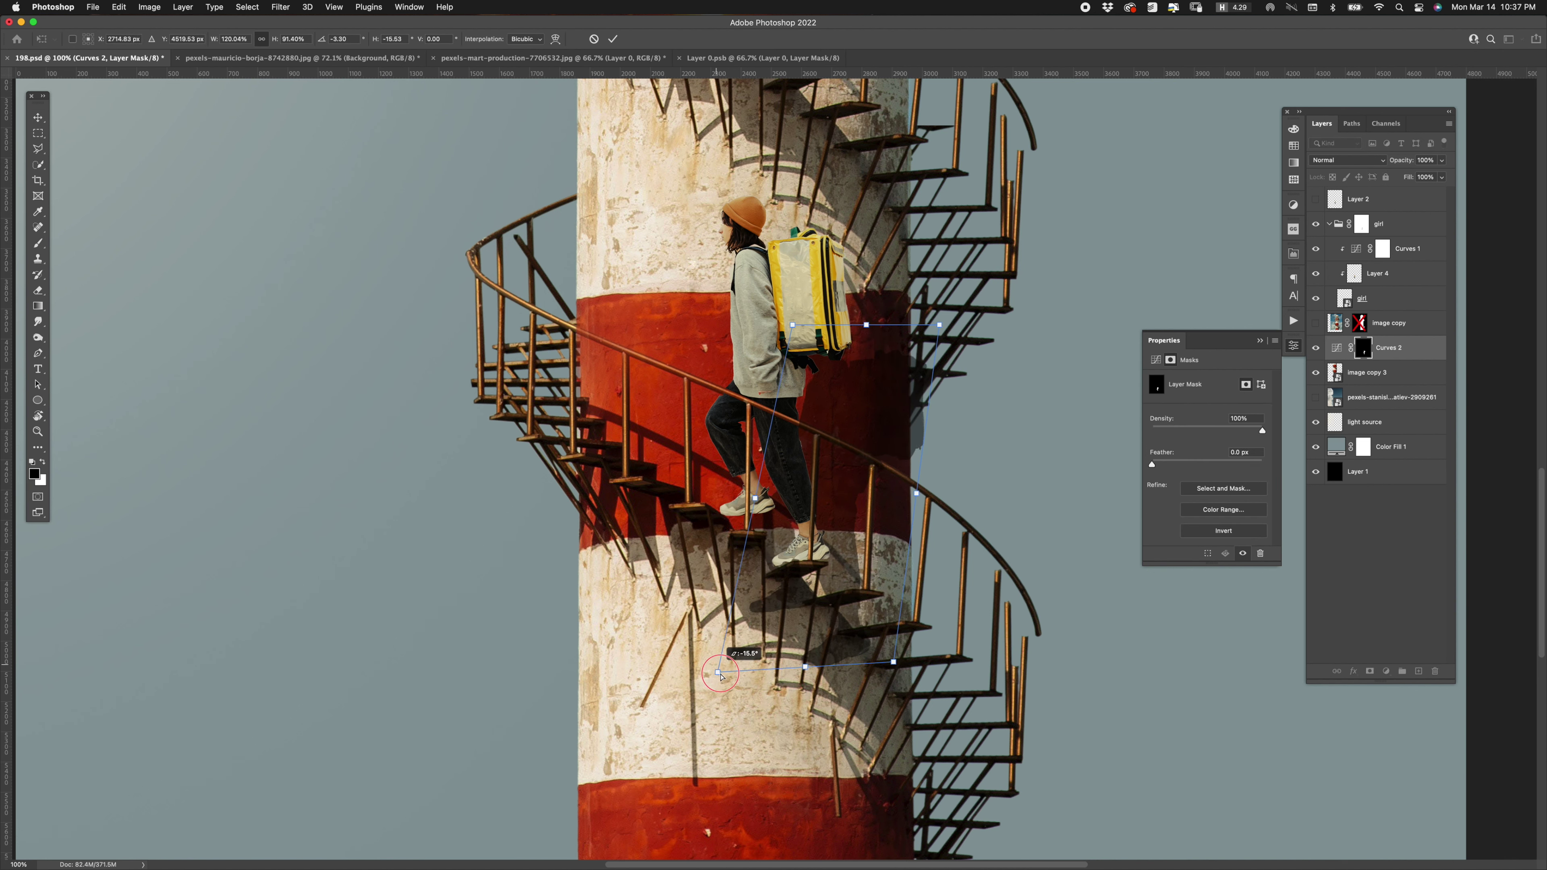
key("Return")
- Brush out the shadow spilling past the tower edge on the mask
key("b")
right_click(816, 701)
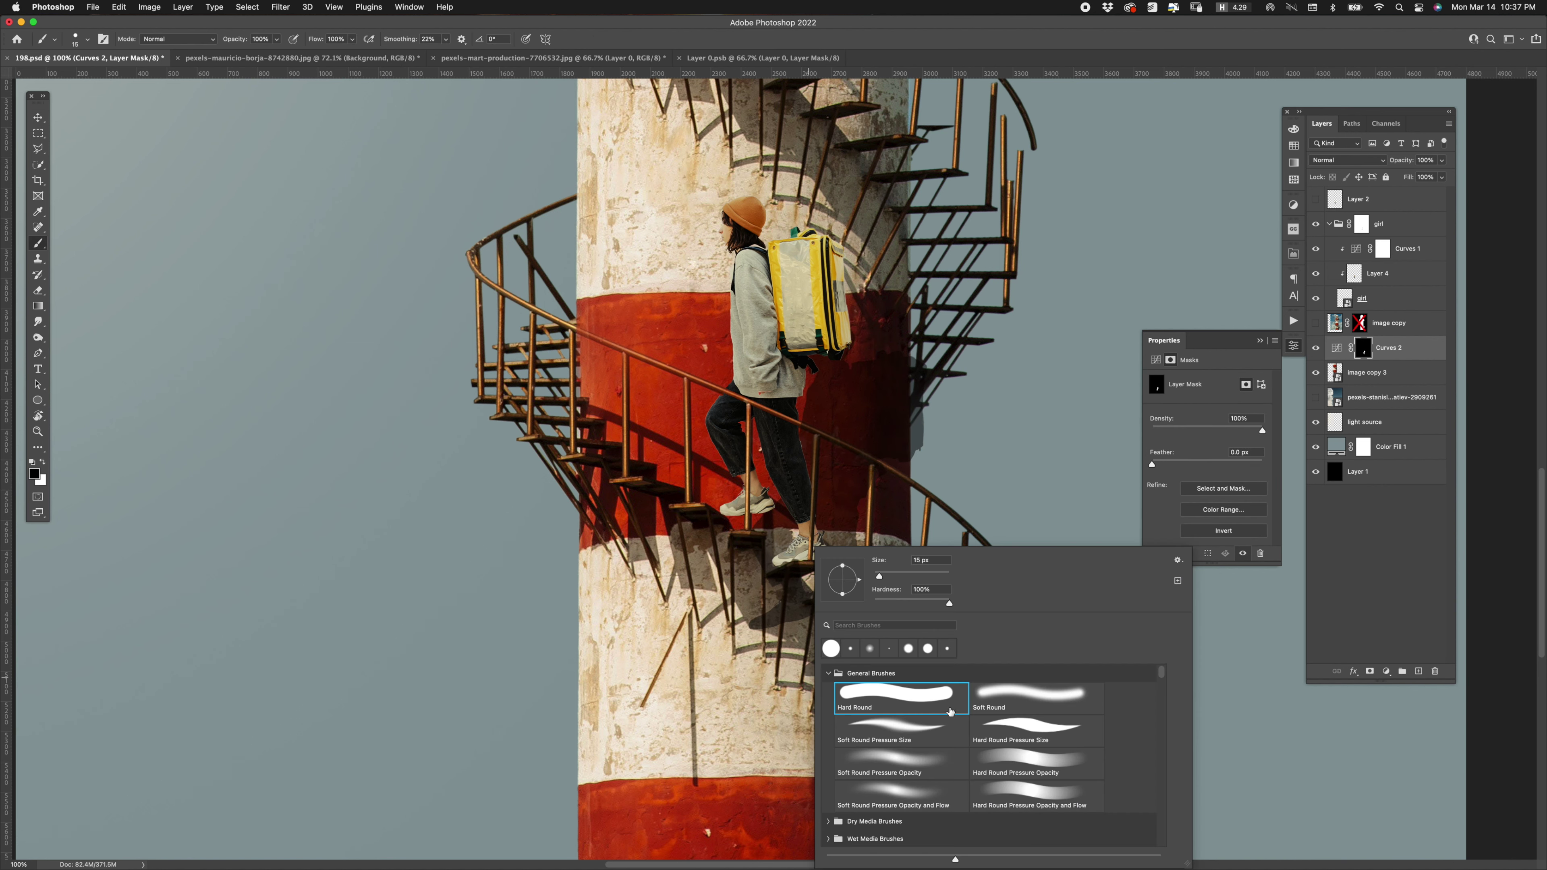
key("Escape")
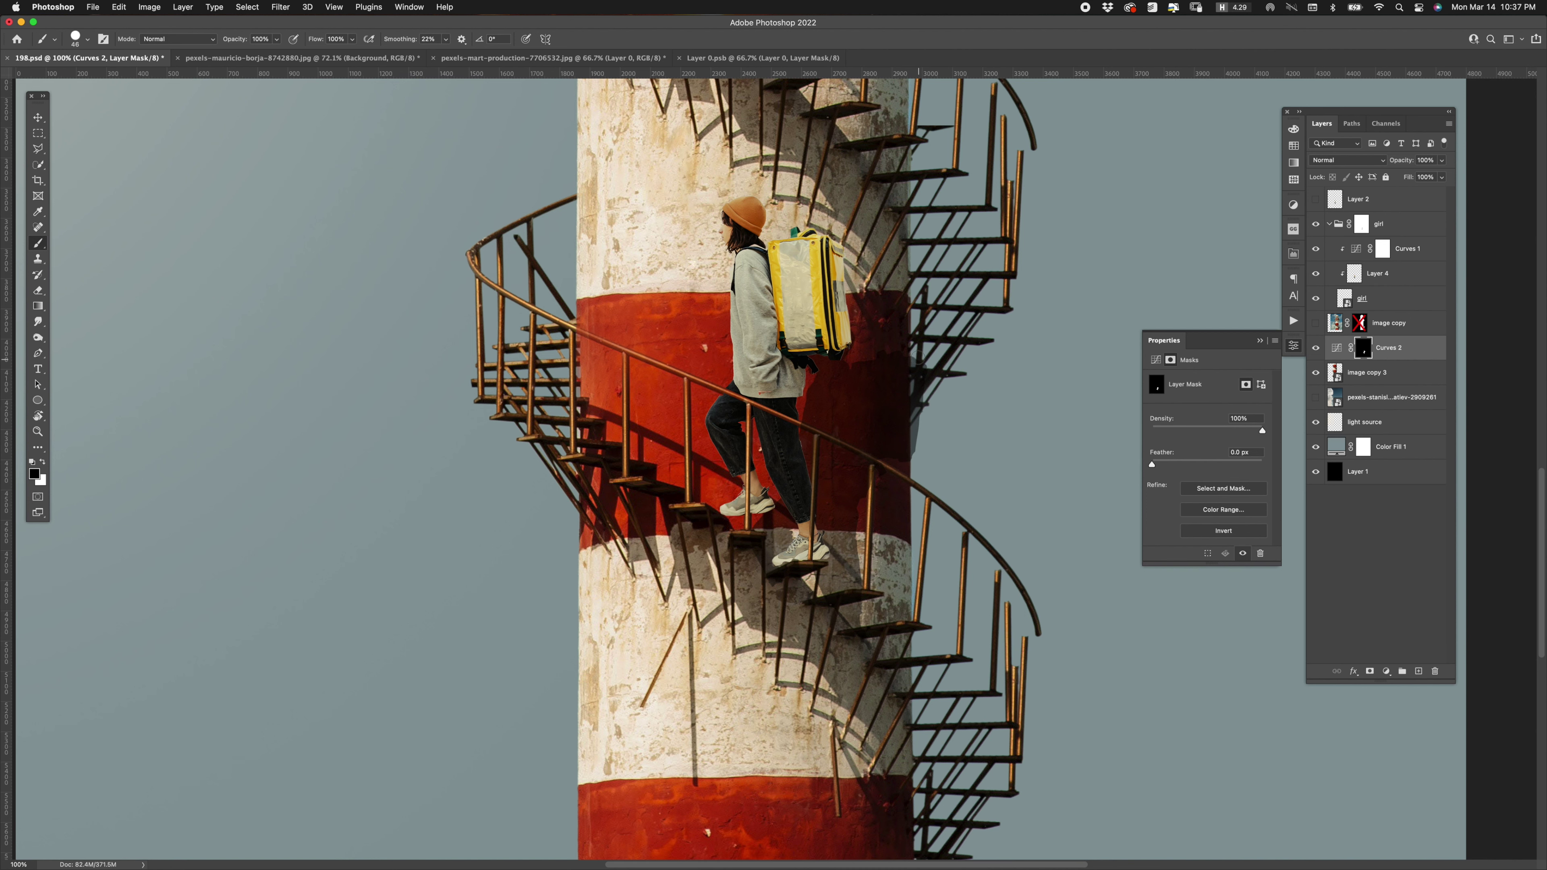
left_click_drag(918, 357, 914, 348)
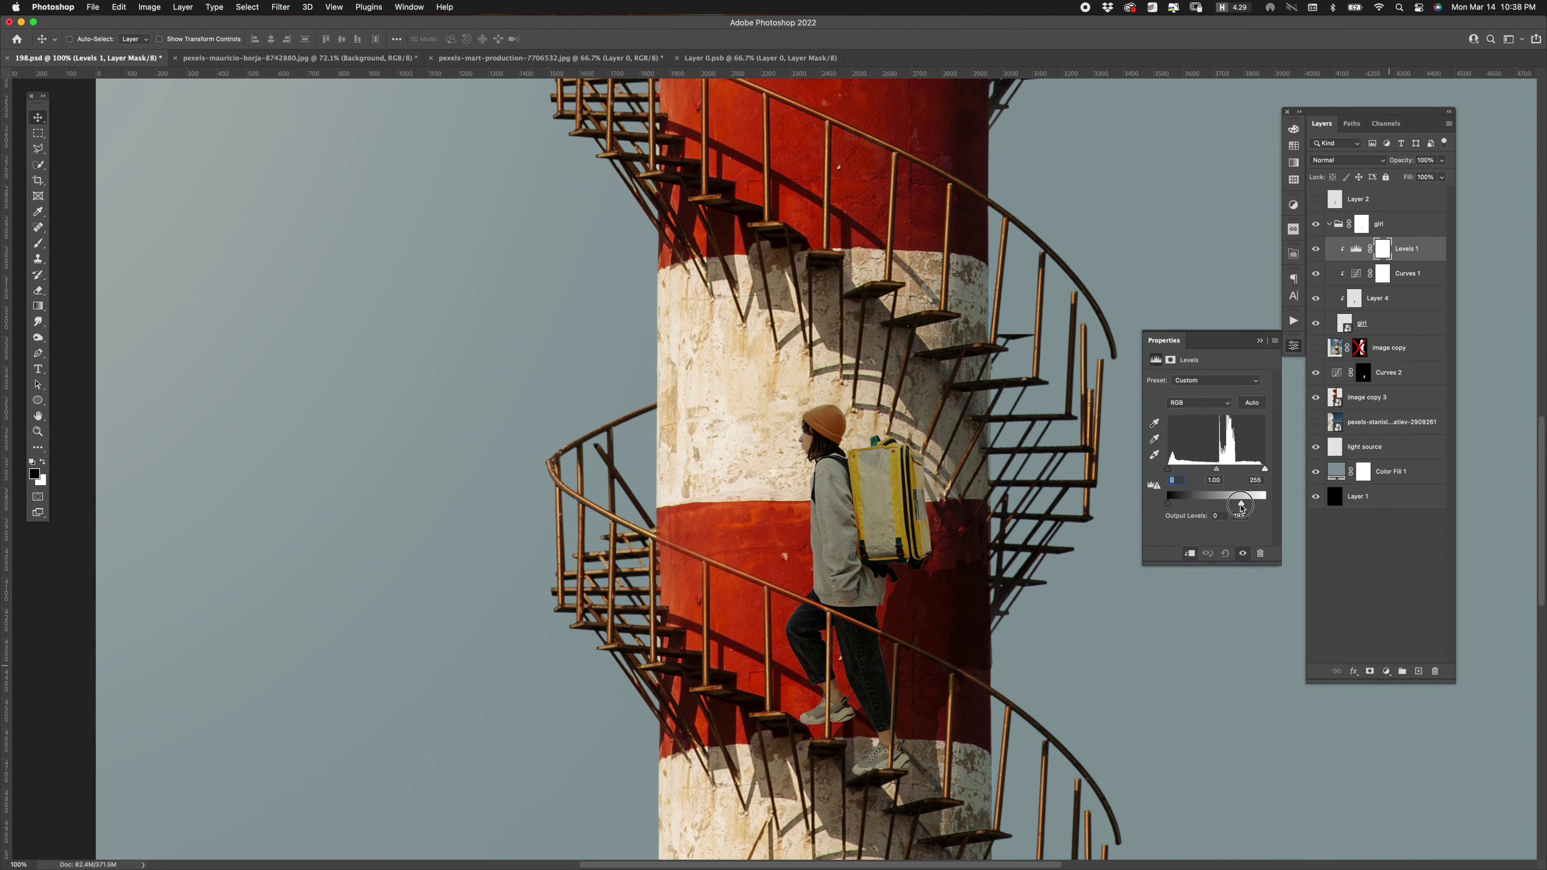
- Set Levels 1 to Luminosity blending, invert its mask to black, and ready a white brush
left_click(1348, 159)
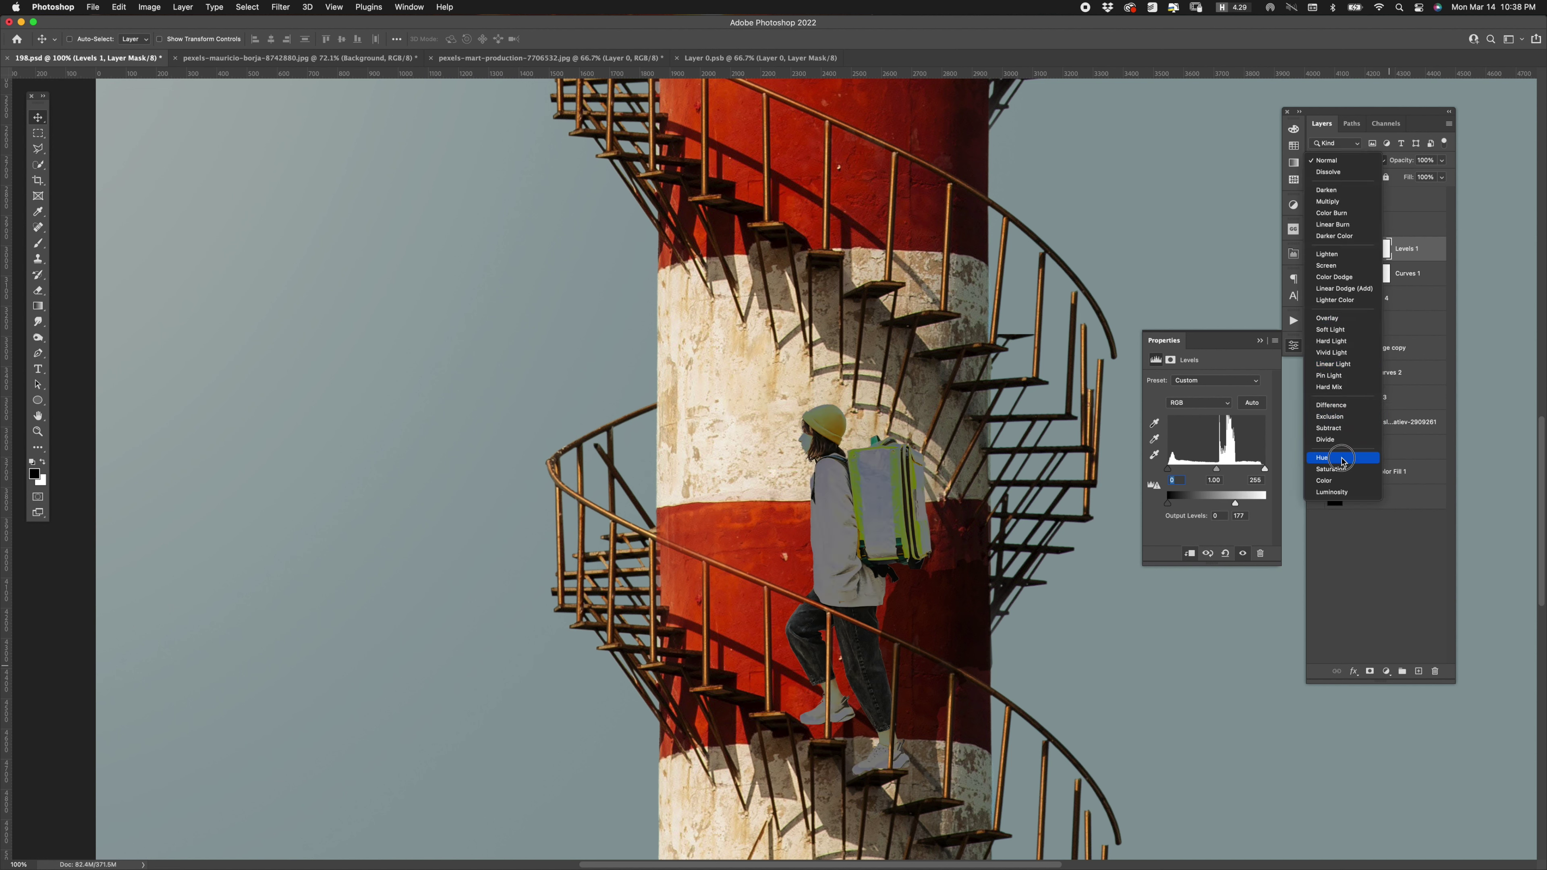
left_click(1334, 482)
key("ctrl+i")
key("b")
key("x")
right_click(914, 505)
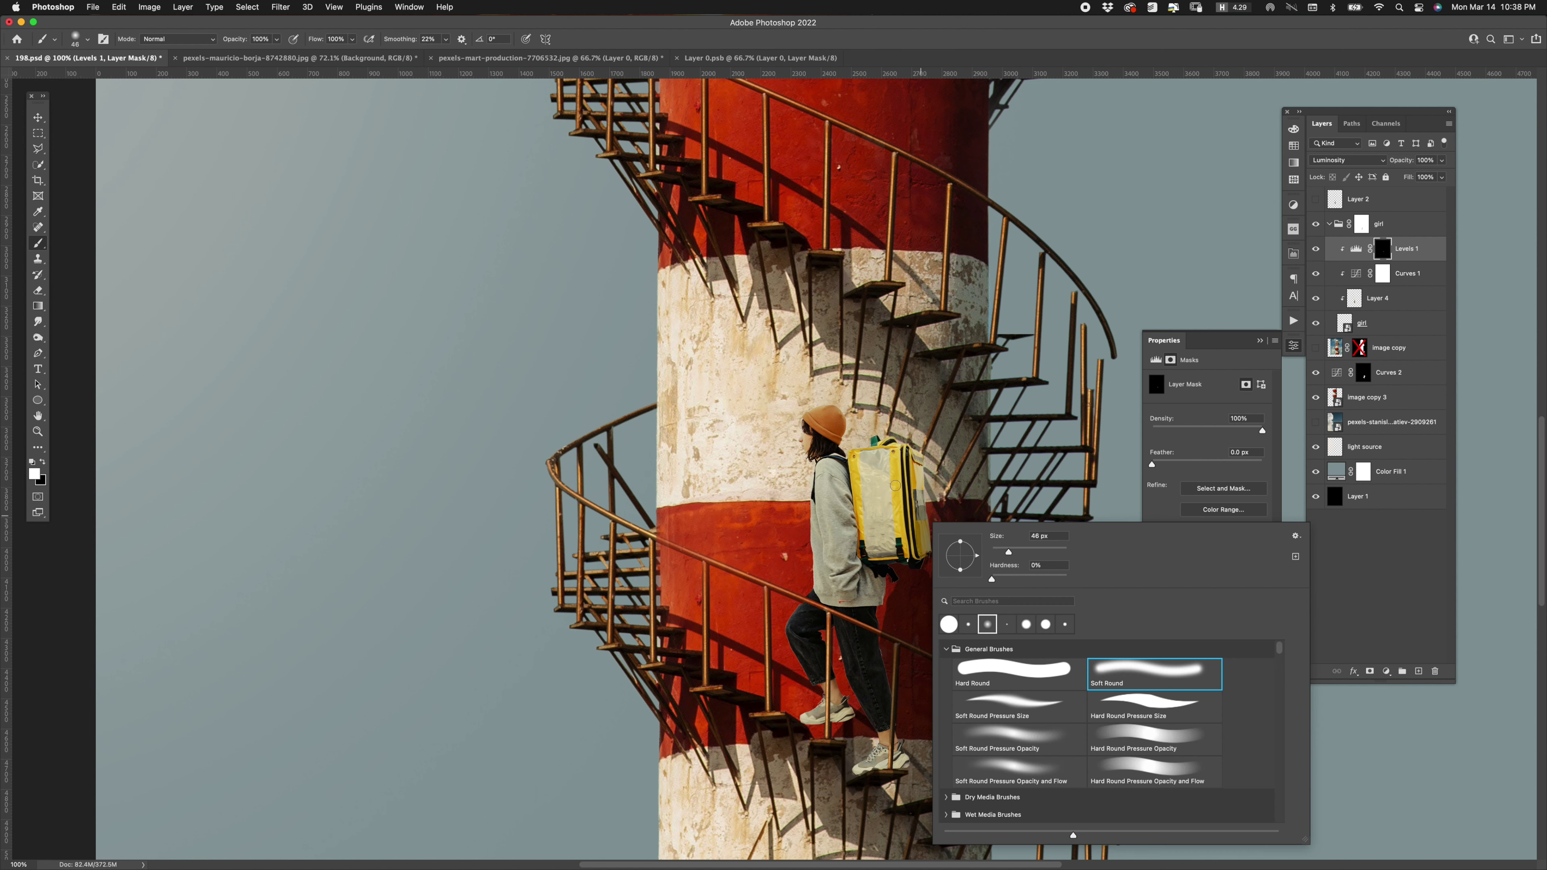
key("Escape")
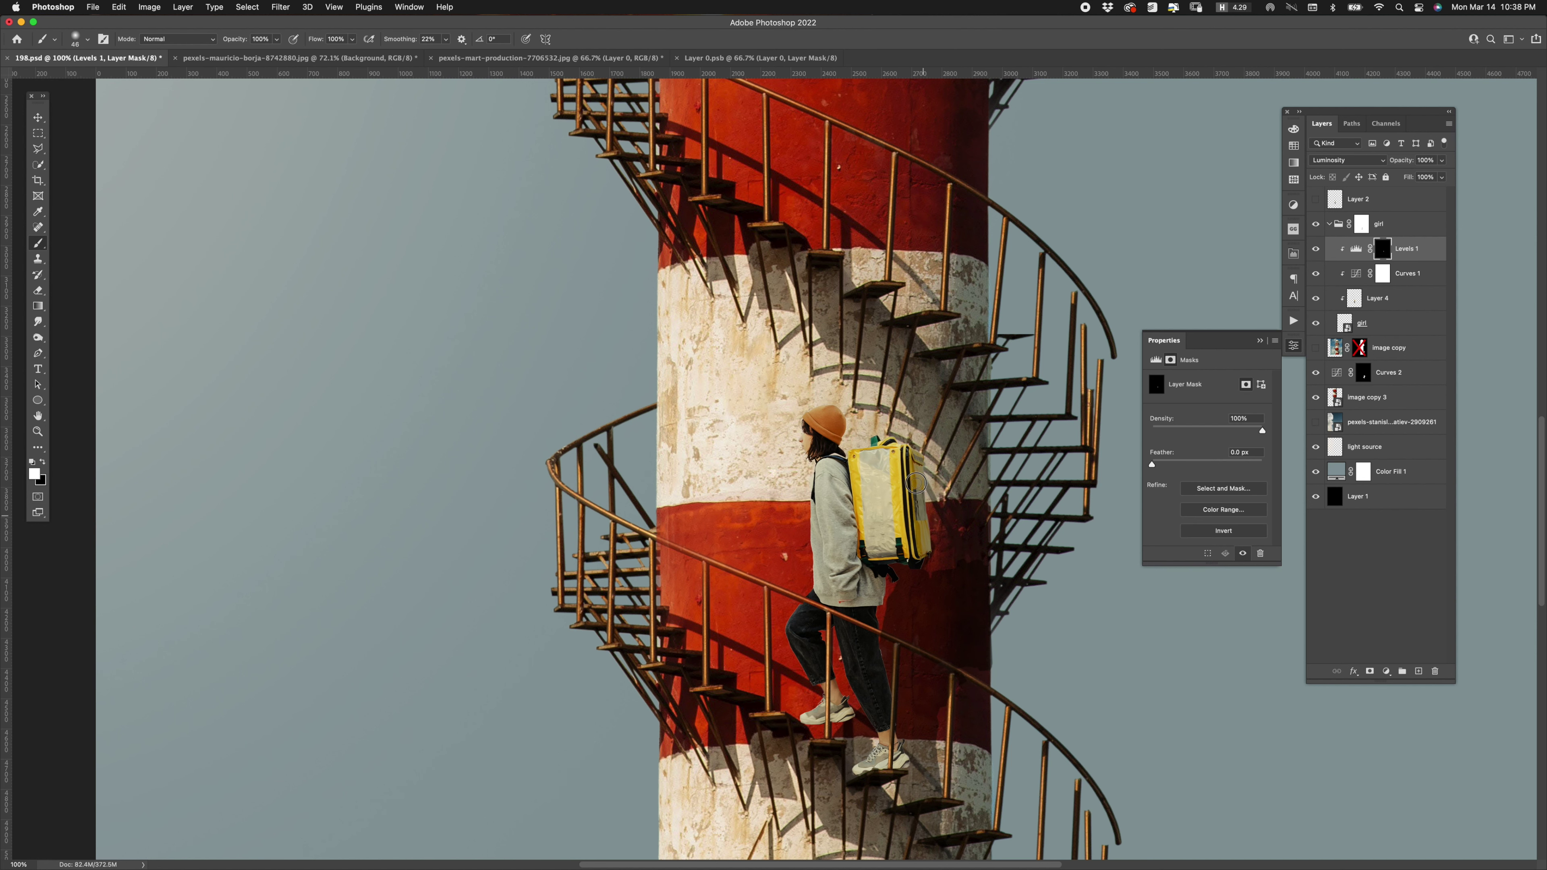
- On a new light layer, brush faint sampled beige over the girl's legs and clip a Levels adjustment
key("bracketright")
key("bracketright")
key("ctrl+shift+alt+n")
left_click(705, 378, "alt")
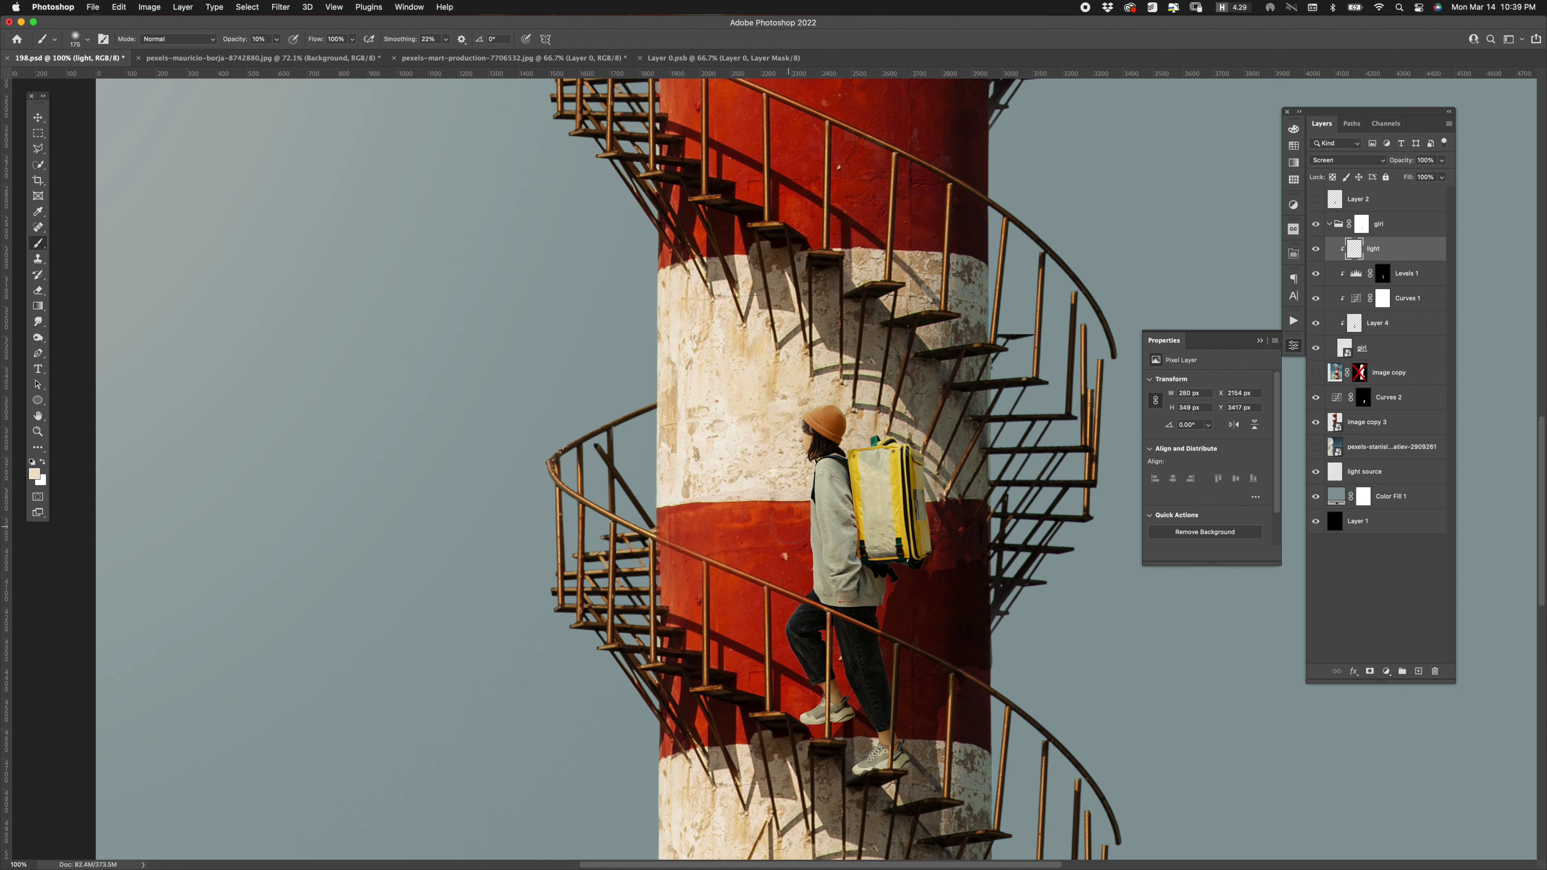
mouse_move(790, 522)
left_mouse_down()
mouse_move(785, 671)
mouse_move(810, 762)
left_mouse_up()
key("bracketleft")
key("bracketleft")
key("bracketleft")
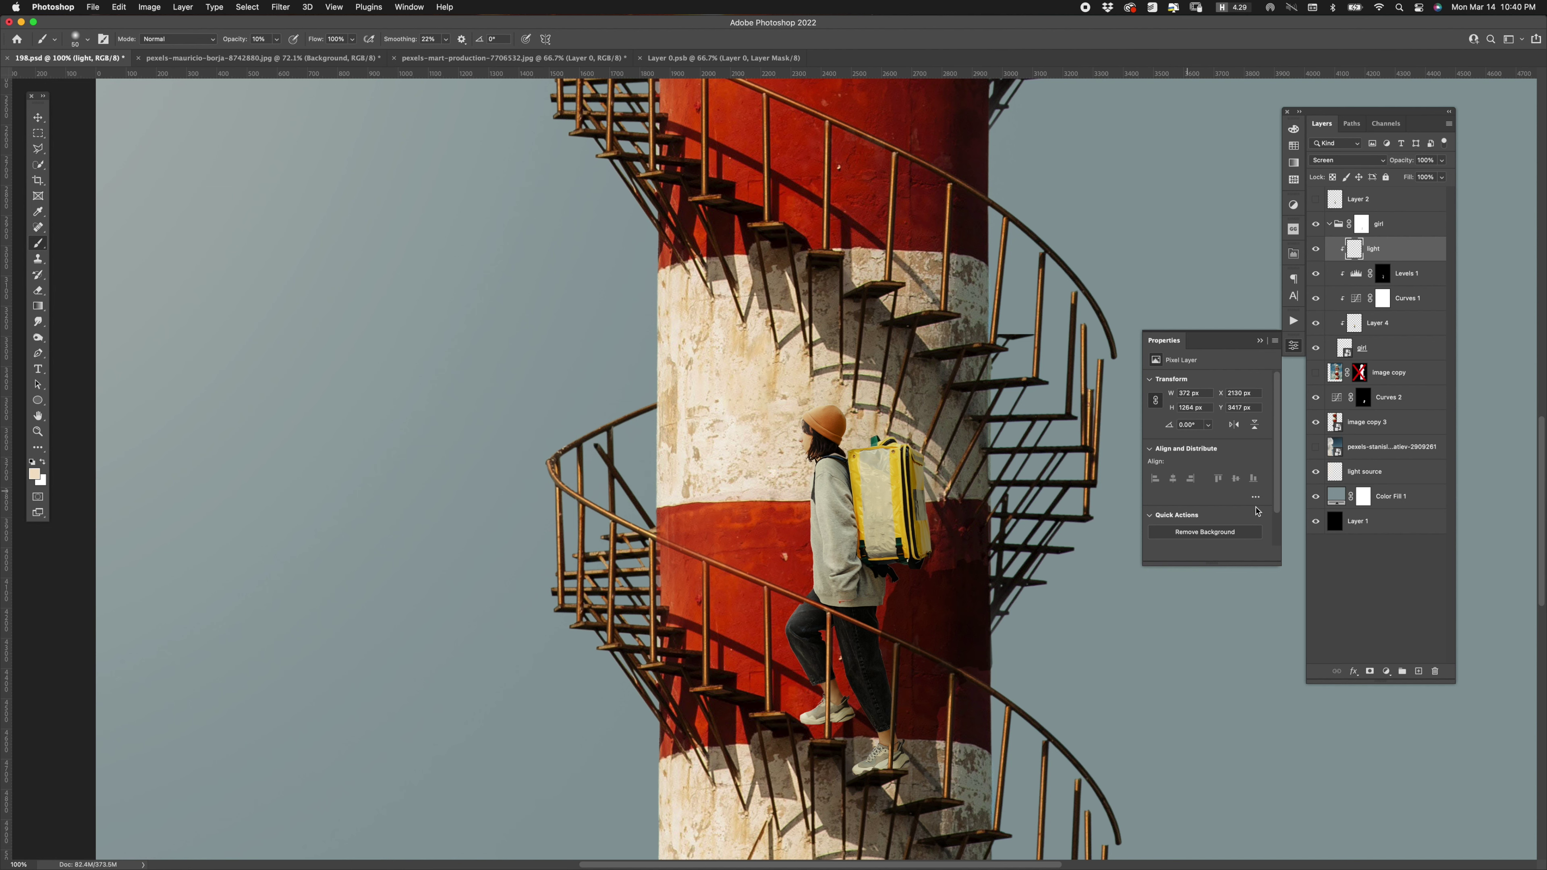
key("ctrl+l")
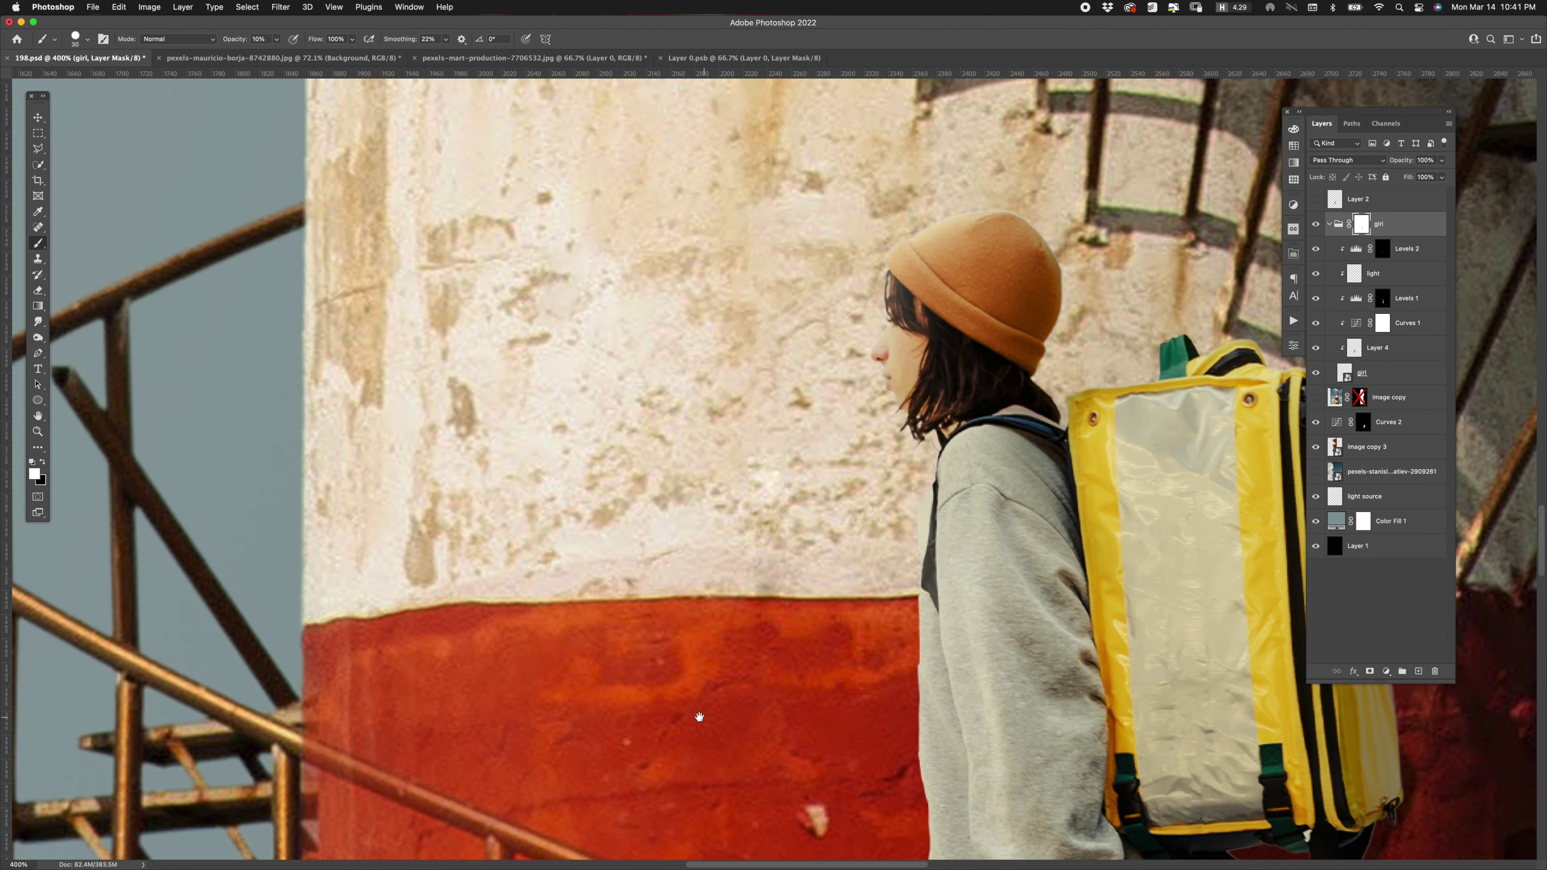
- Paint white on the Curves 2 mask to brighten the handrail in front of the legs
left_click_drag(700, 717, 617, 236)
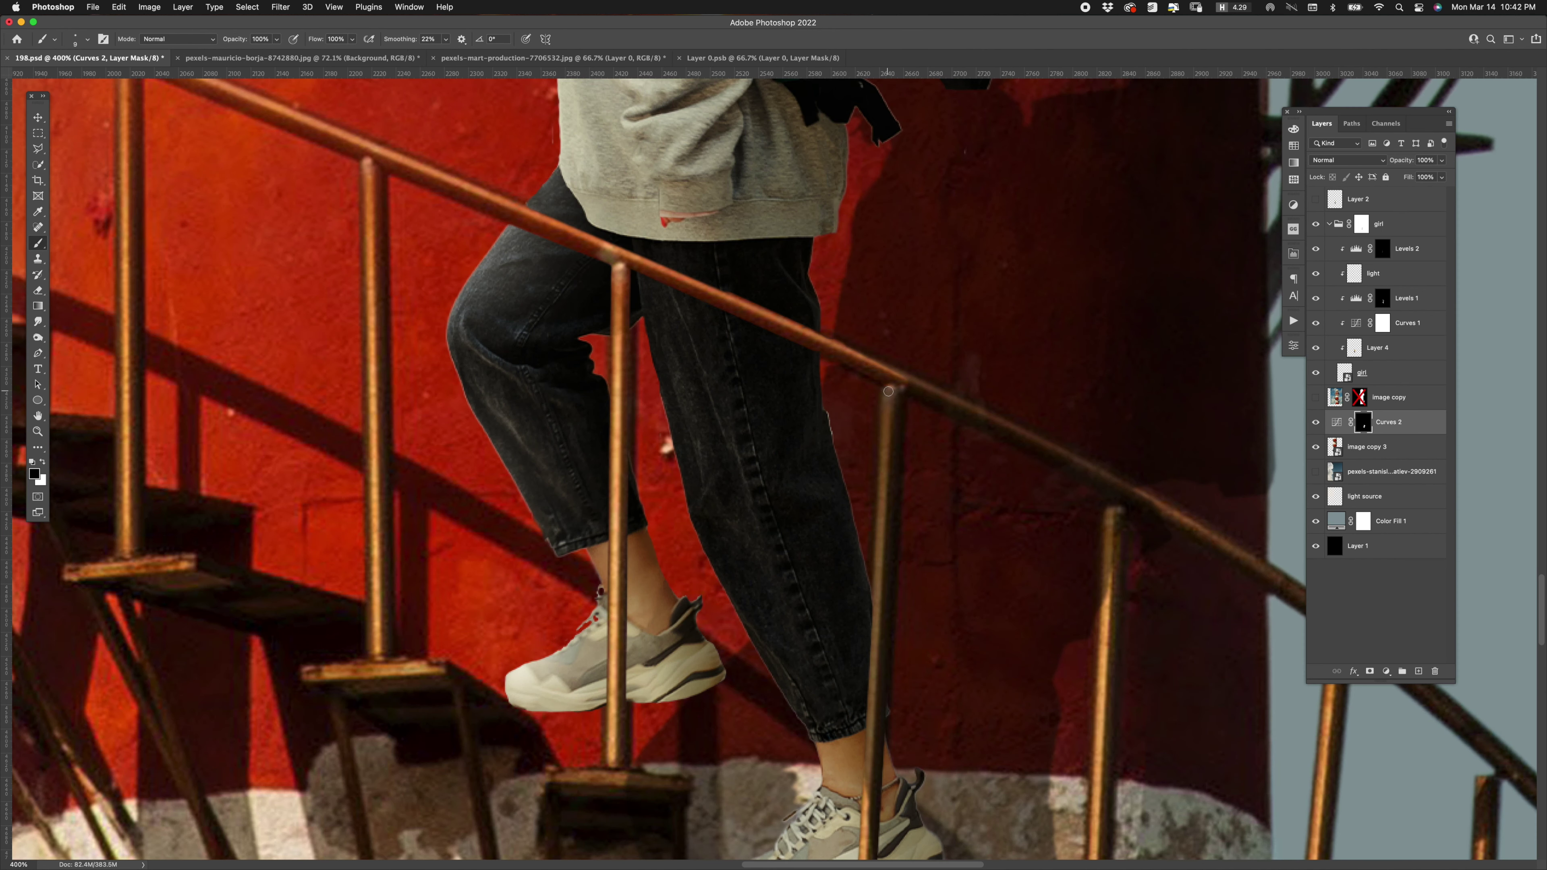
scroll(1175, 376, "down", 3)
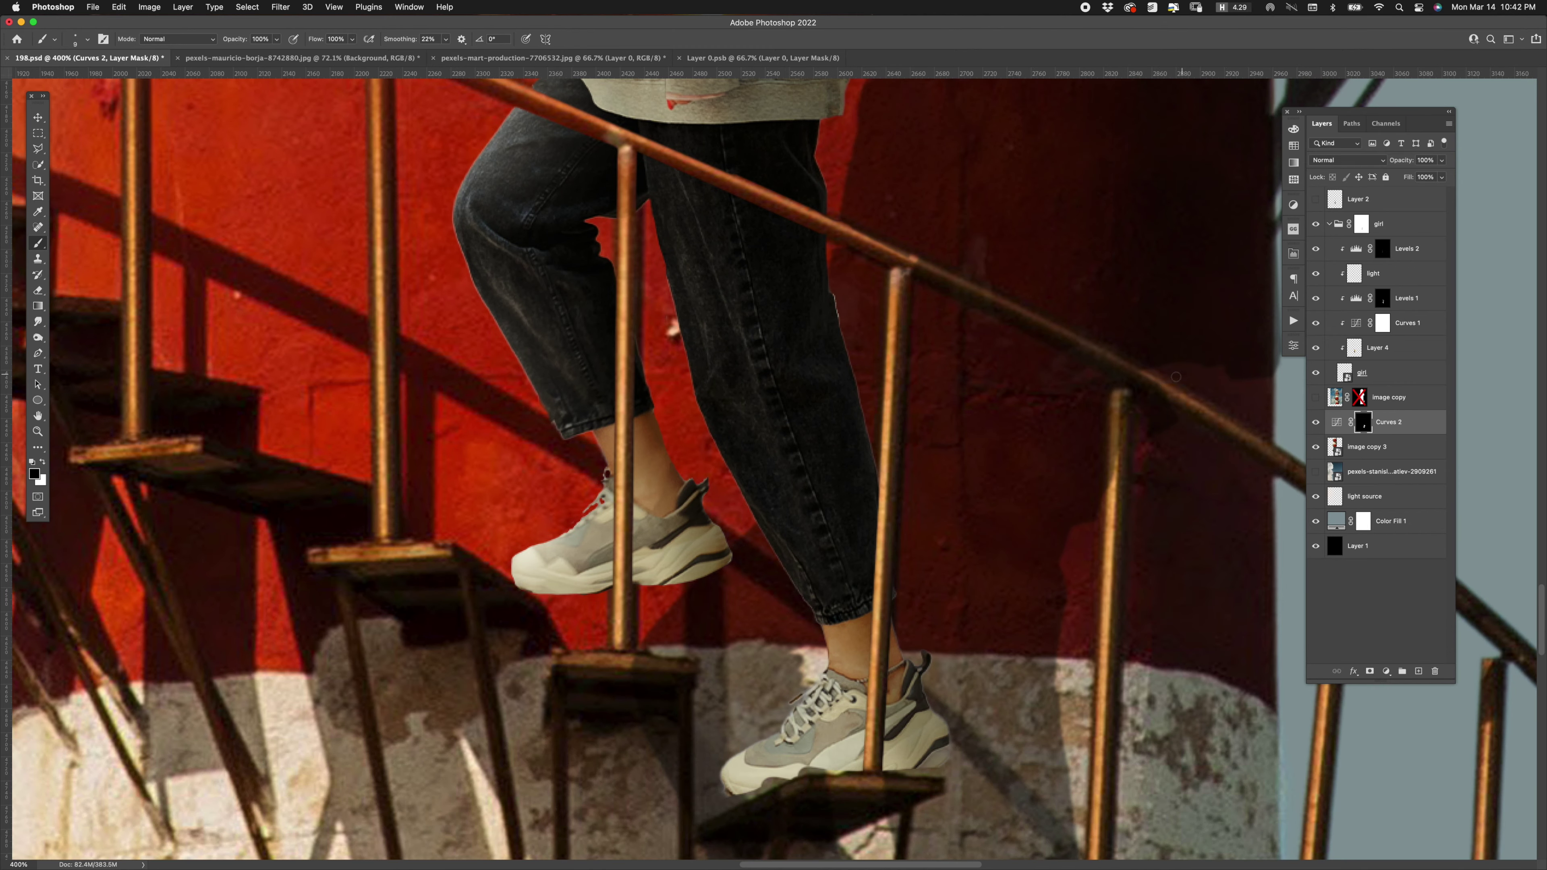
mouse_move(1156, 384)
left_mouse_down()
mouse_move(1122, 414)
mouse_move(1118, 464)
left_mouse_up()
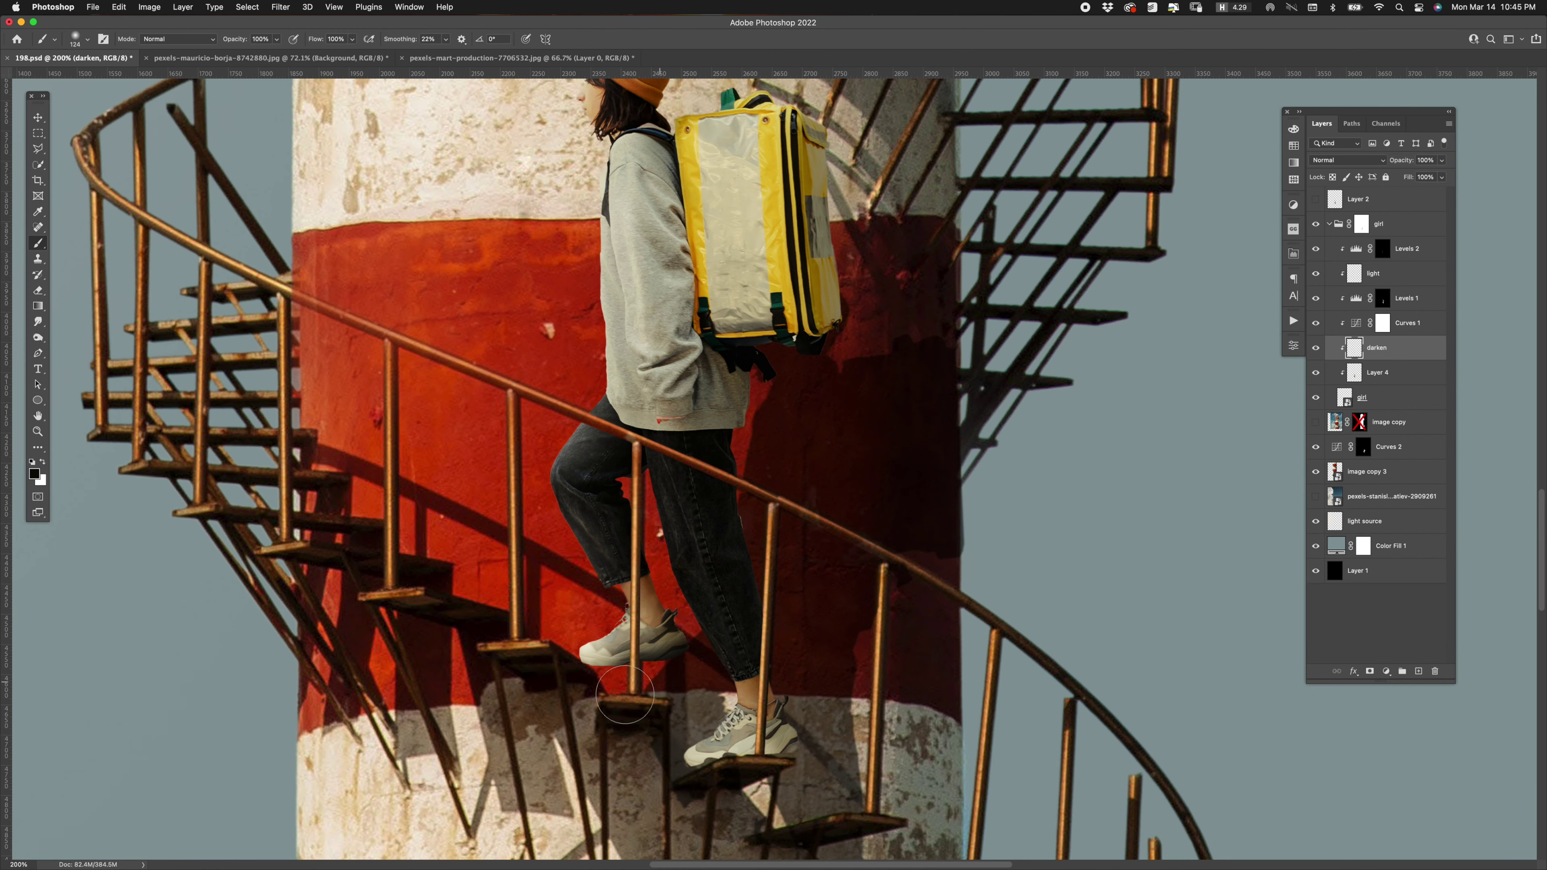
- Lower the darken layer's opacity to about 46% and zoom out to see the whole tower
left_click_drag(1441, 160, 1412, 178)
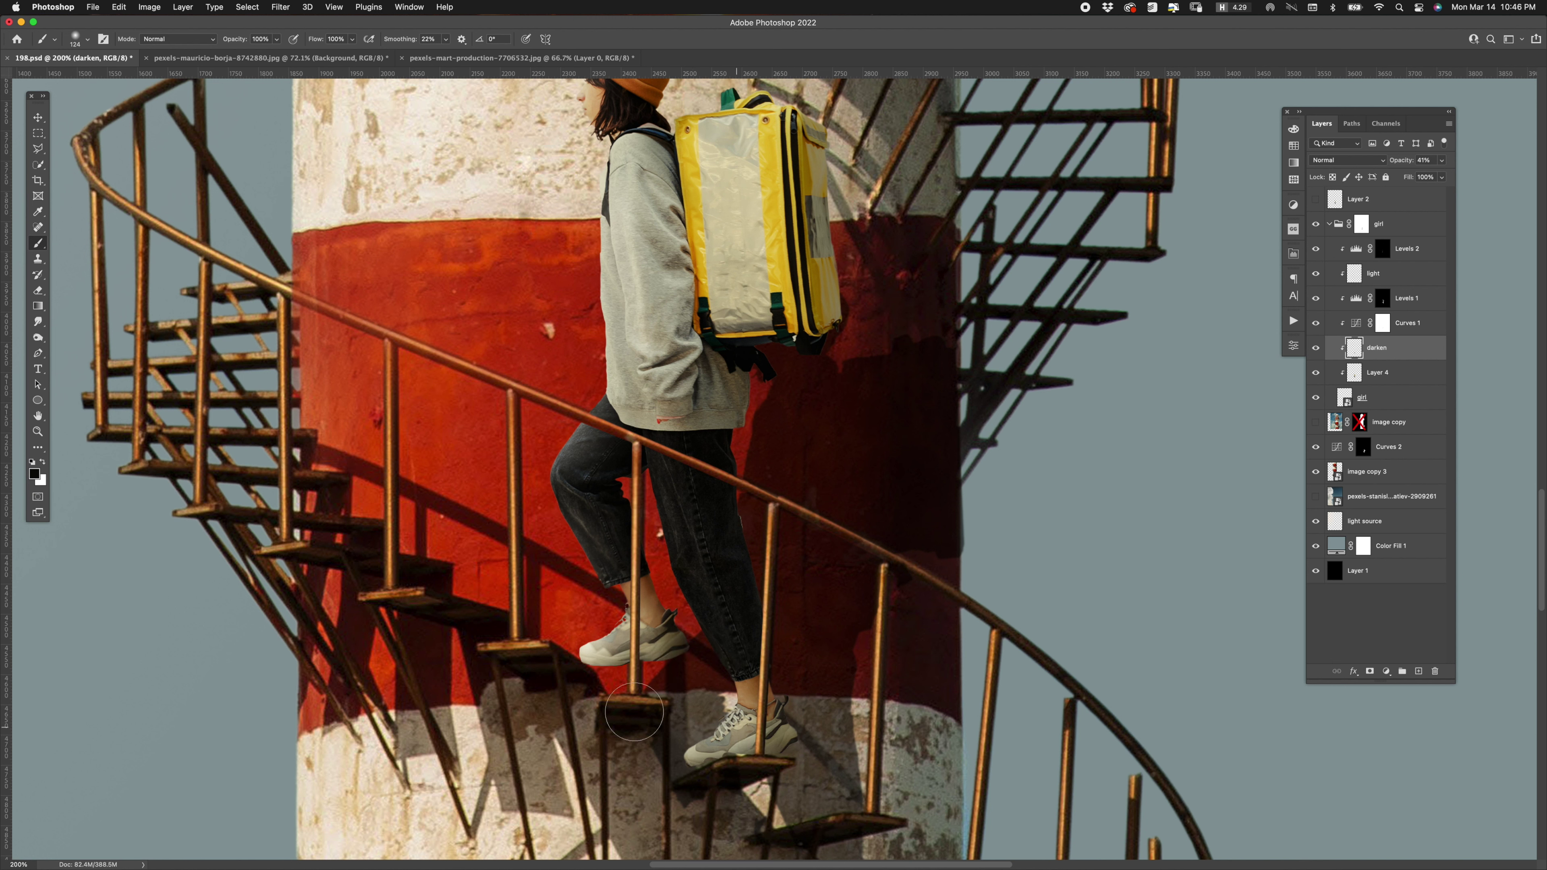
key("v")
key("ctrl+1")
key("ctrl+minus")
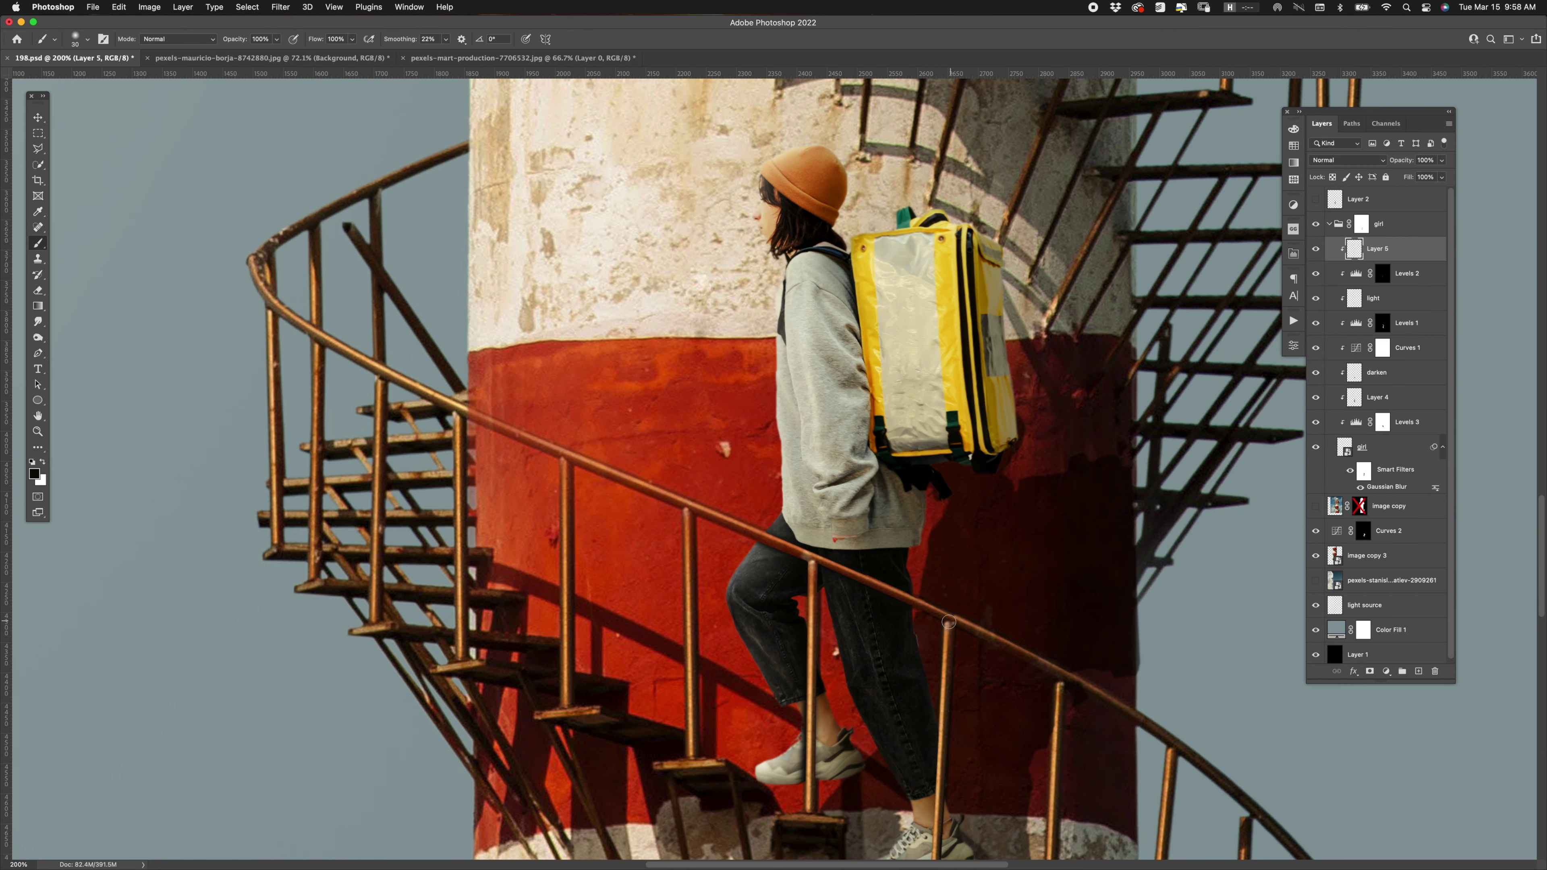
- Paint a dark shadow stroke on Layer 5 along the post by the shoe and nudge it into place
left_click_drag(935, 823, 933, 852)
key("v")
left_click_drag(801, 516, 895, 655)
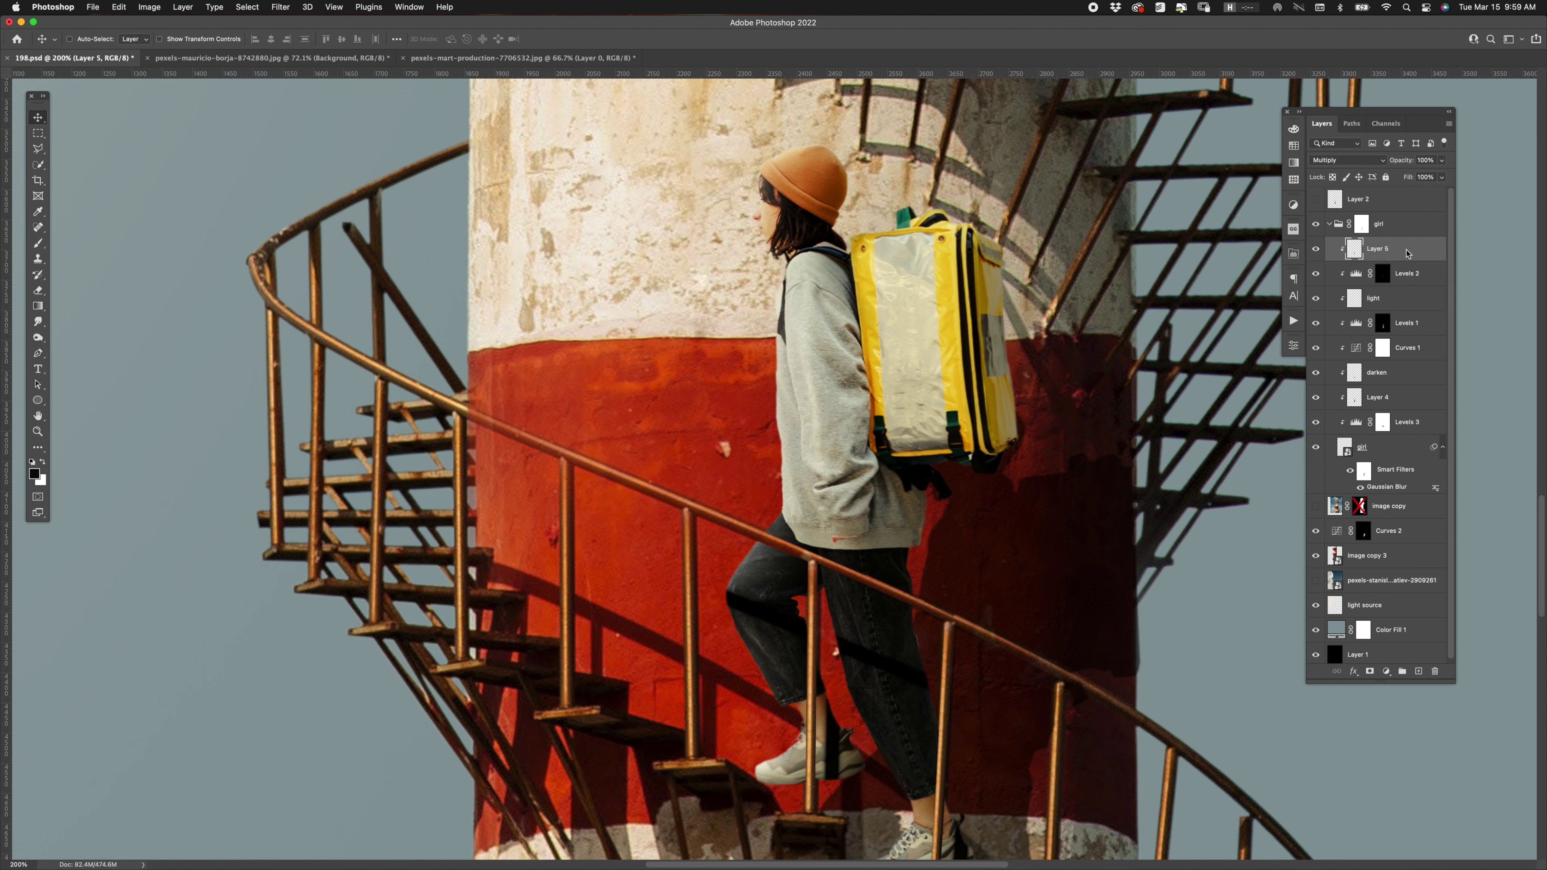
- Blend the shadow only into darker underlying areas with Blend If, then ready an enlarged Smudge brush
key("shift+alt+m")
left_click_drag(882, 358, 822, 356)
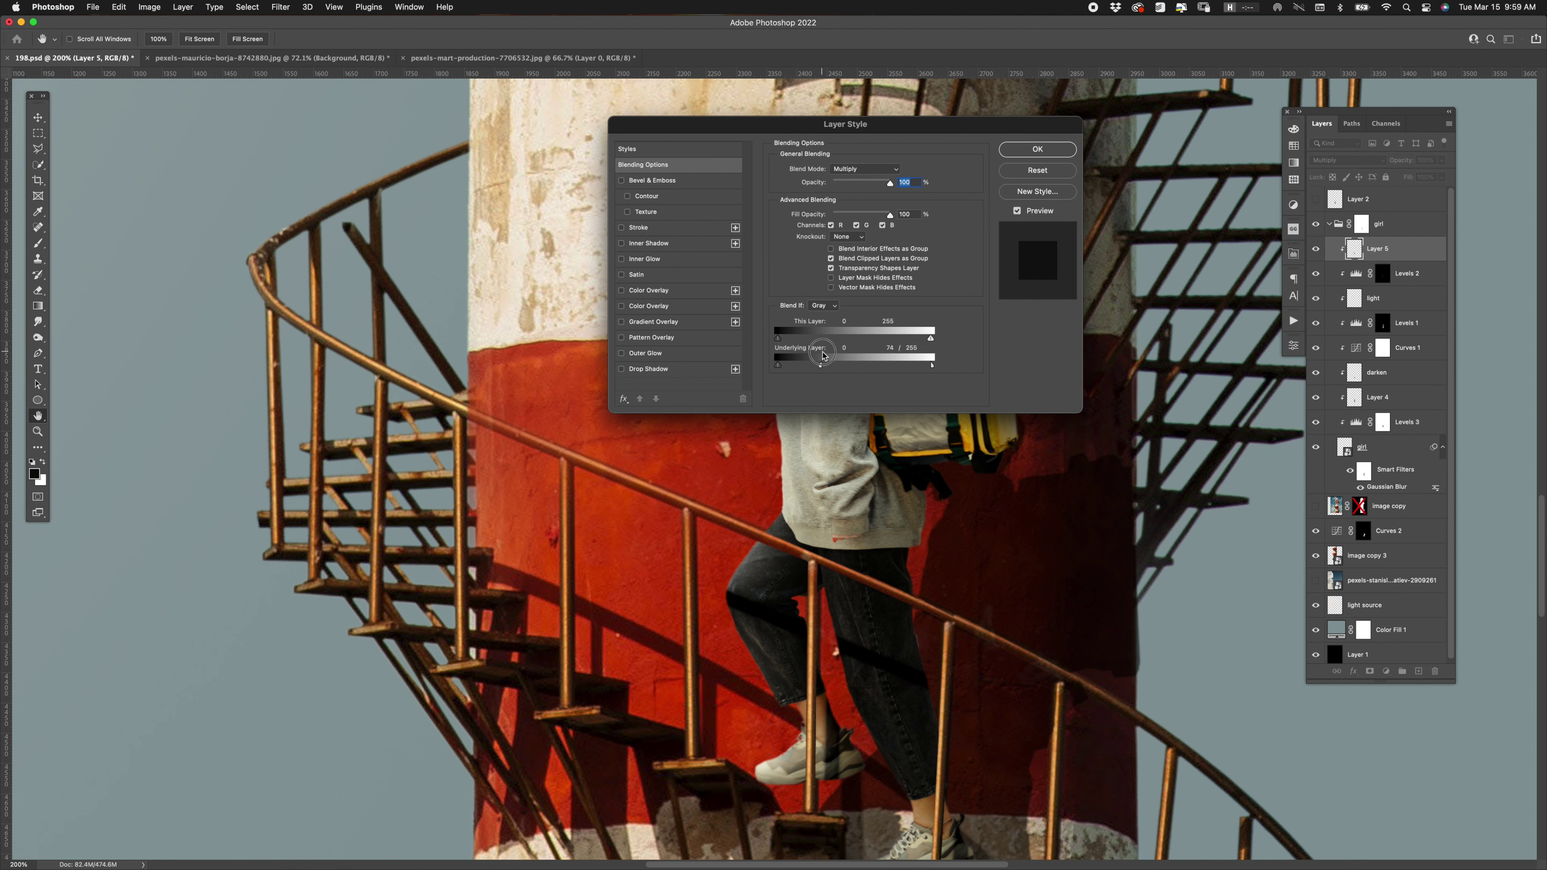
key("Return")
key("r")
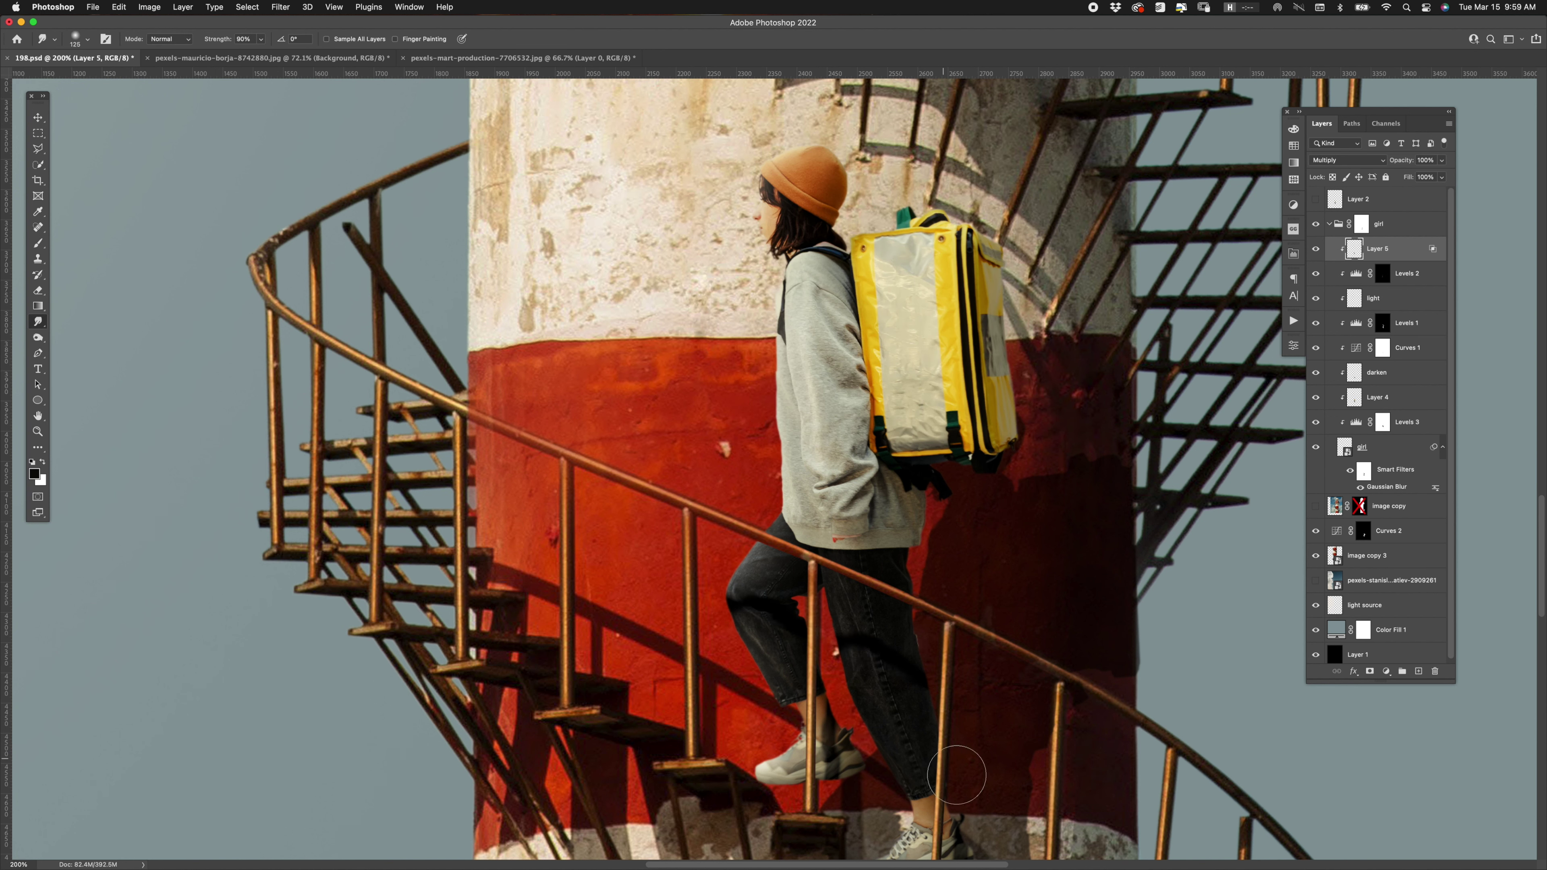
scroll(962, 786, "down", 2)
key("]")
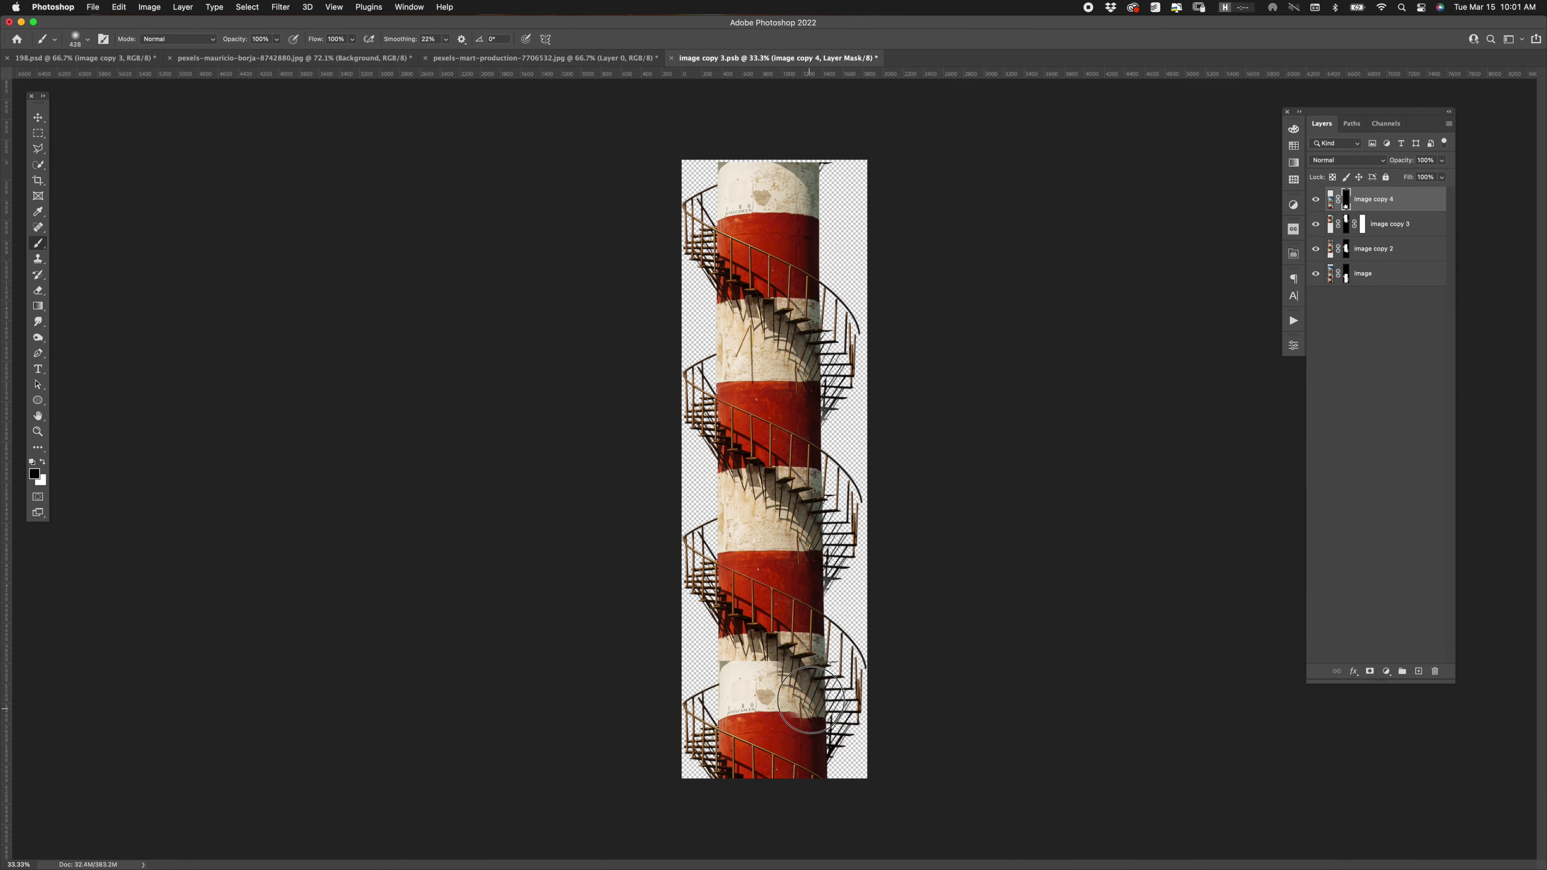
- Mask out the label on the upper tower copy and save the tower file
left_click_drag(811, 699, 767, 695)
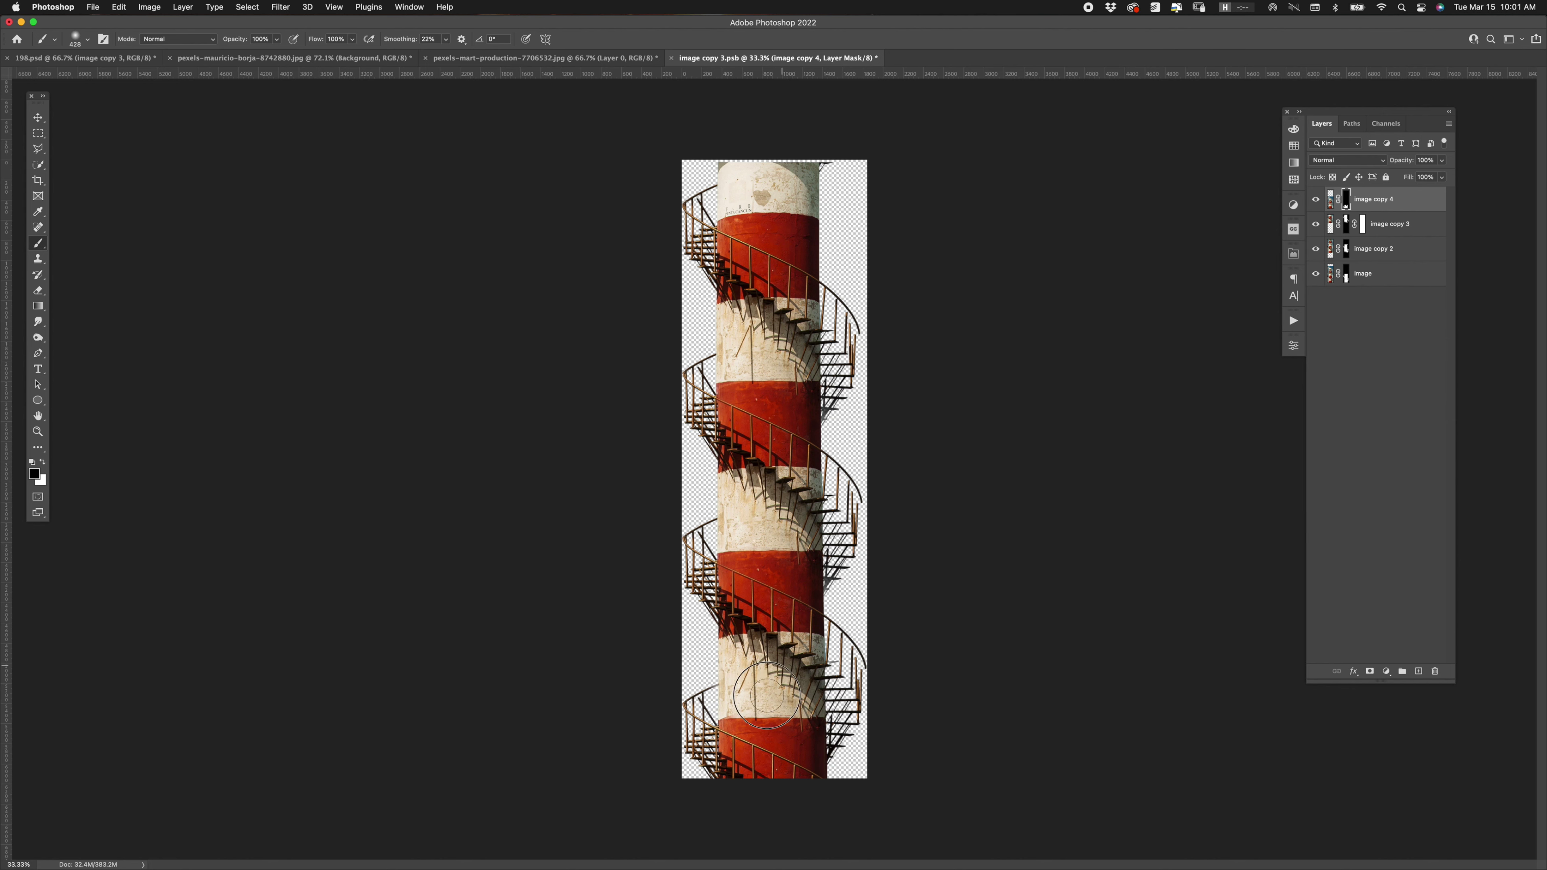
key("ctrl+s")
key("ctrl+Tab")
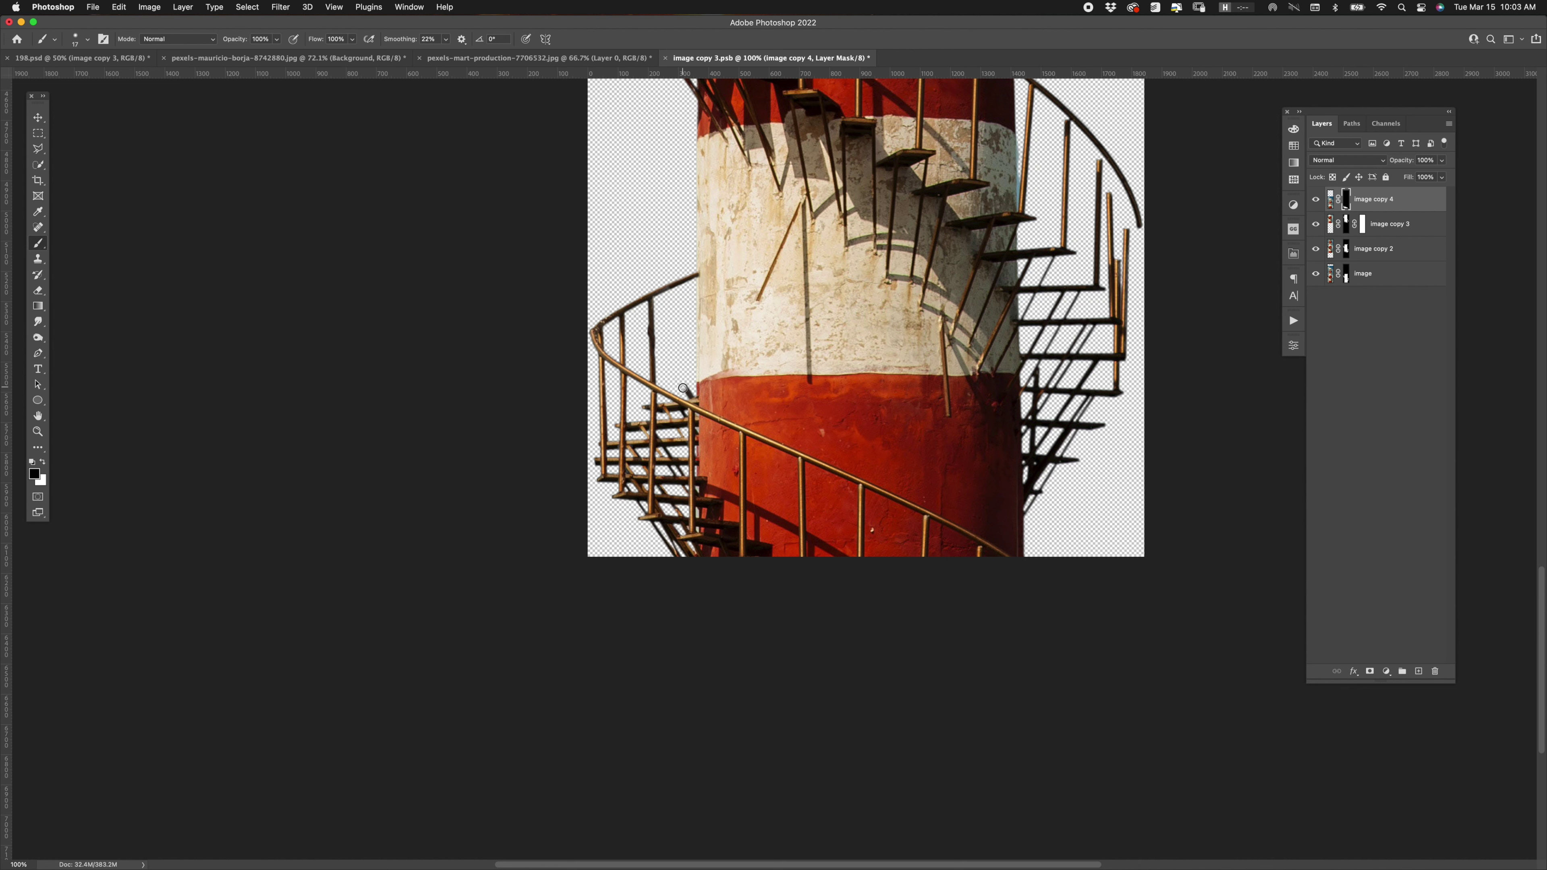
- Paste a railing post onto its own layer, move and rotate it to match, and darken it with Levels
key("ctrl+v")
left_click_drag(1024, 198, 696, 341)
key("ctrl+t")
key("ctrl+equal")
key("ctrl+equal")
left_click_drag(839, 261, 848, 255)
key("Return")
key("ctrl+l")
left_click_drag(254, 411, 199, 399)
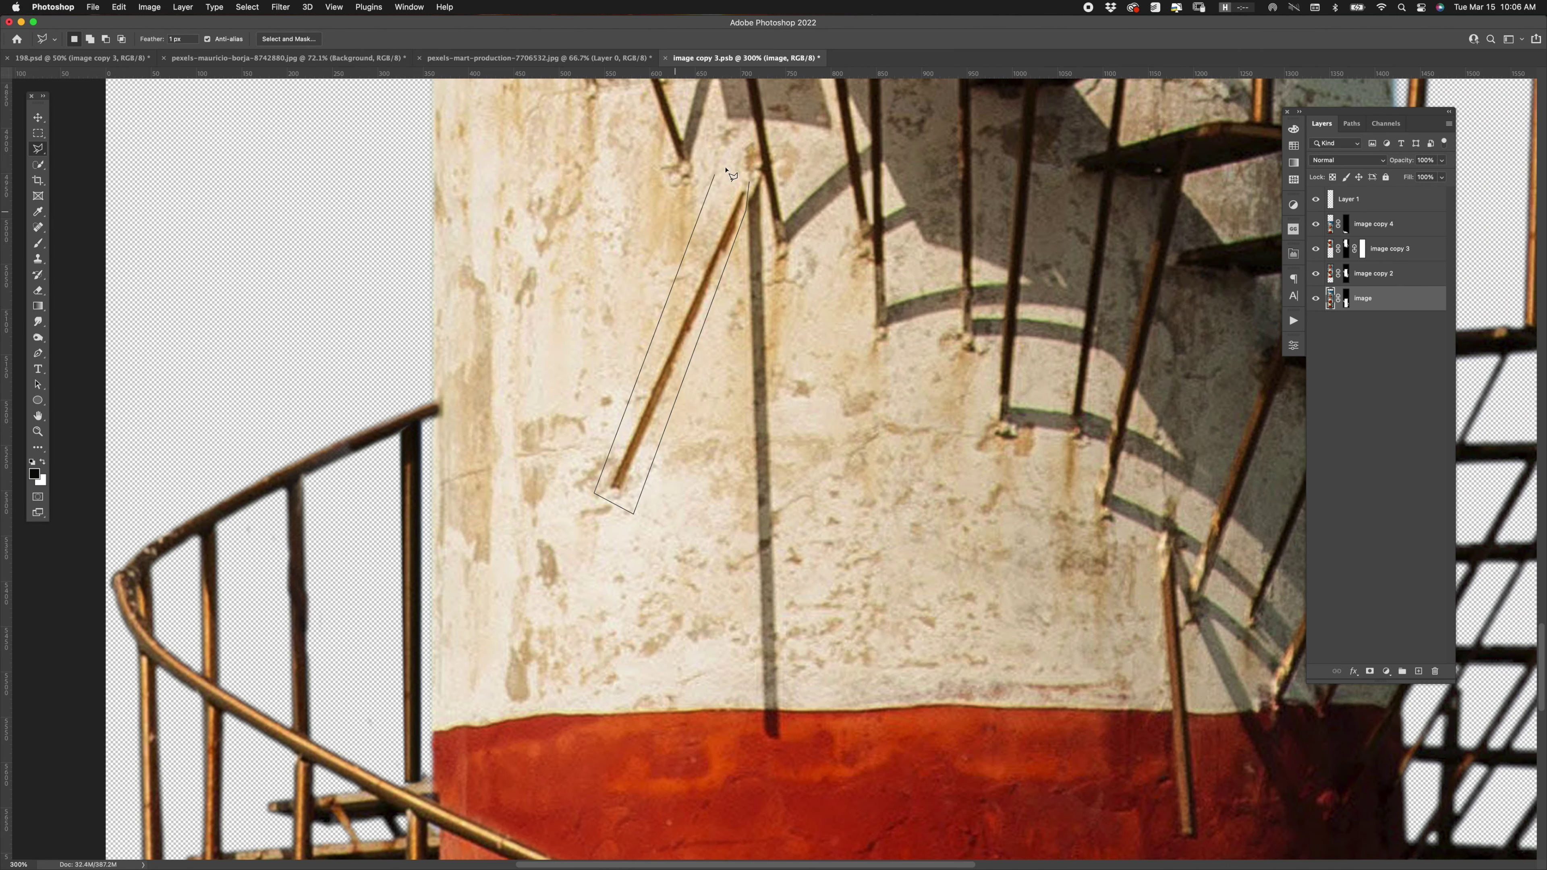
- Content-Aware Fill the selected stray rod with surrounding wall
key("shift+BackSpace")
key("Return")
key("ctrl+d")
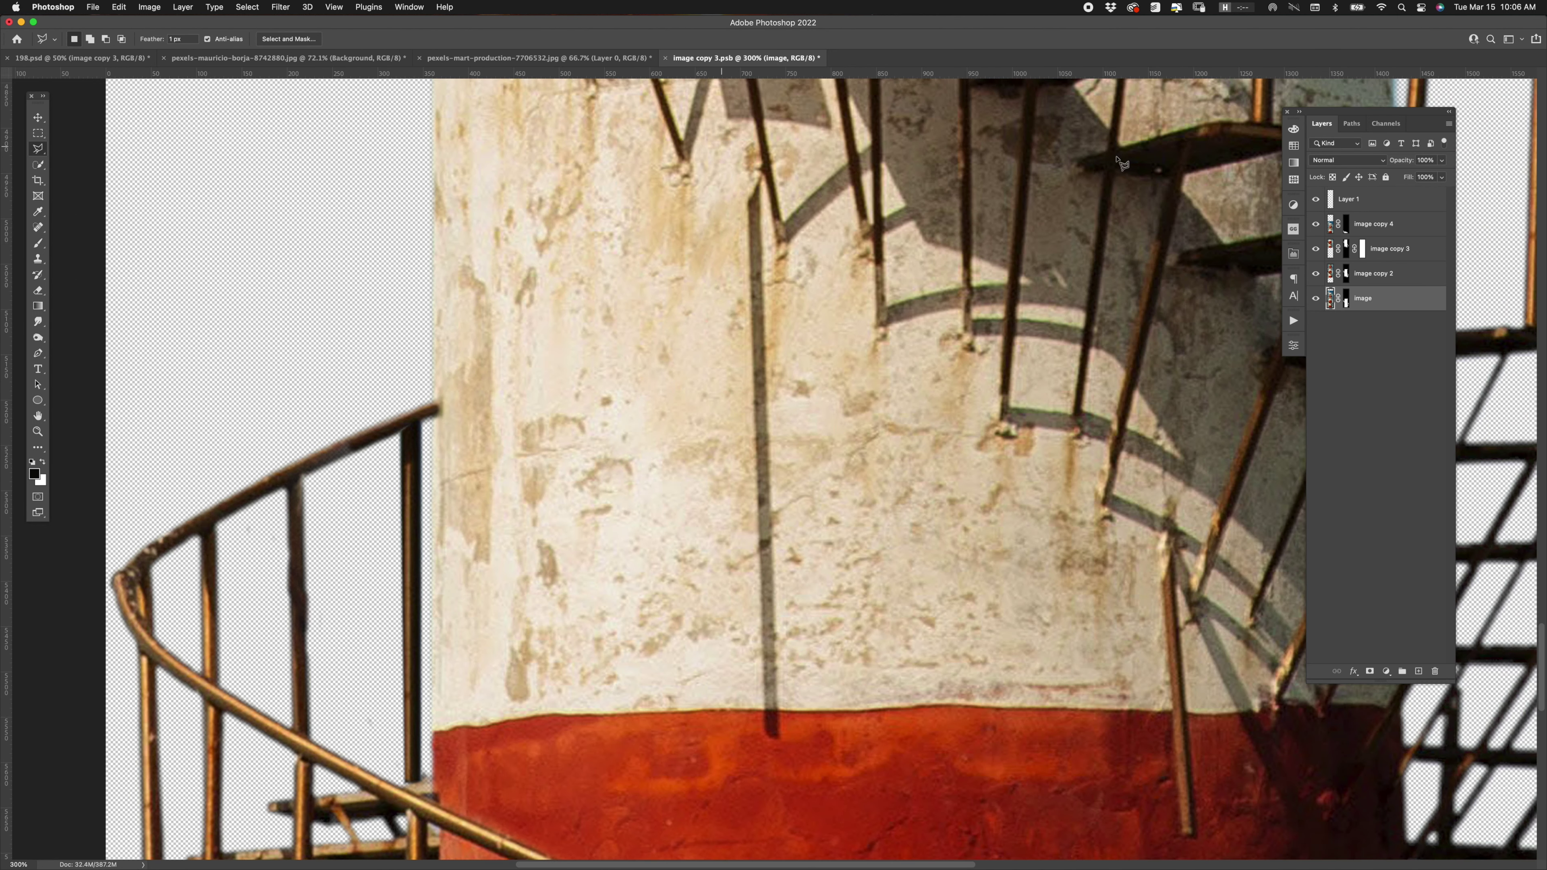
- Outline a narrow vertical strip and move the copied railing piece upward
left_click(757, 170)
left_click(791, 742)
left_click(735, 176)
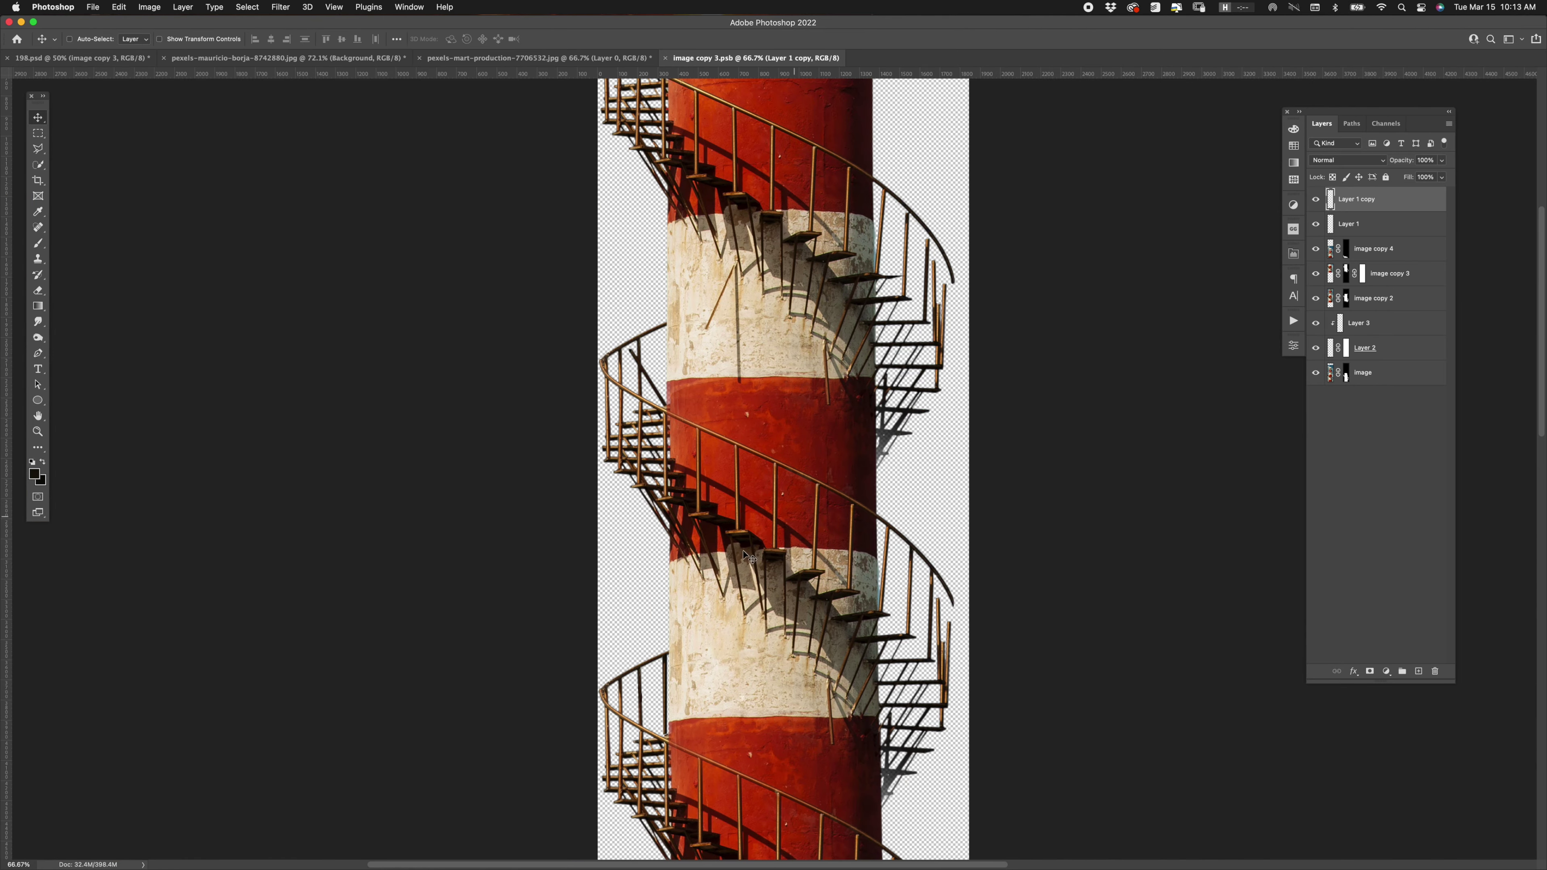
left_click_drag(717, 549, 715, 291)
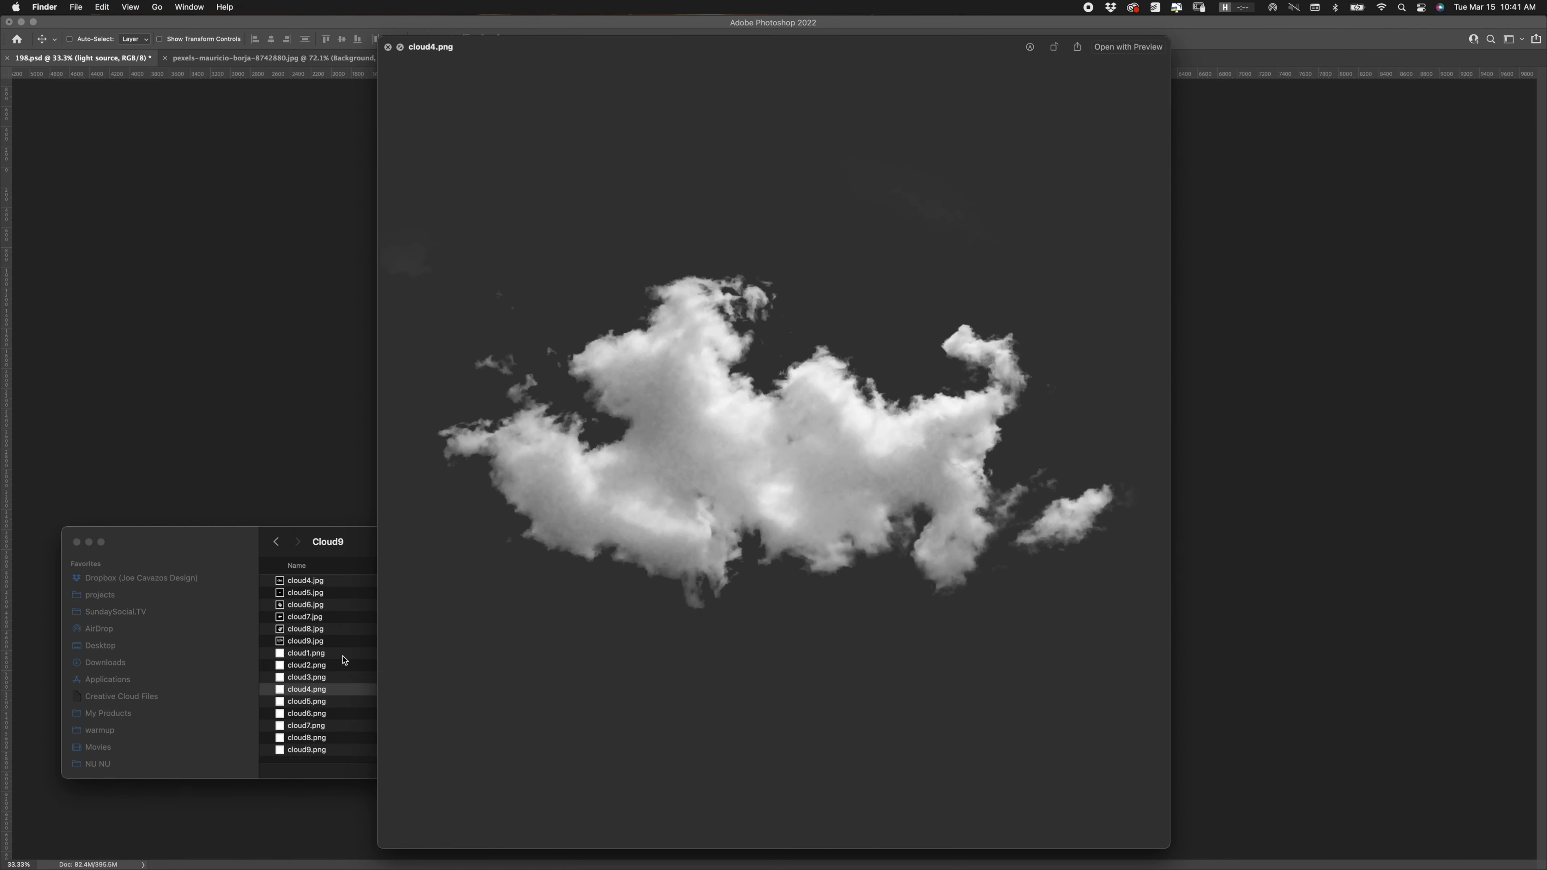
- Step through cloud previews to cloud9.png and widen the cloud across more of the sky
key("Down")
key("Down")
key("Down")
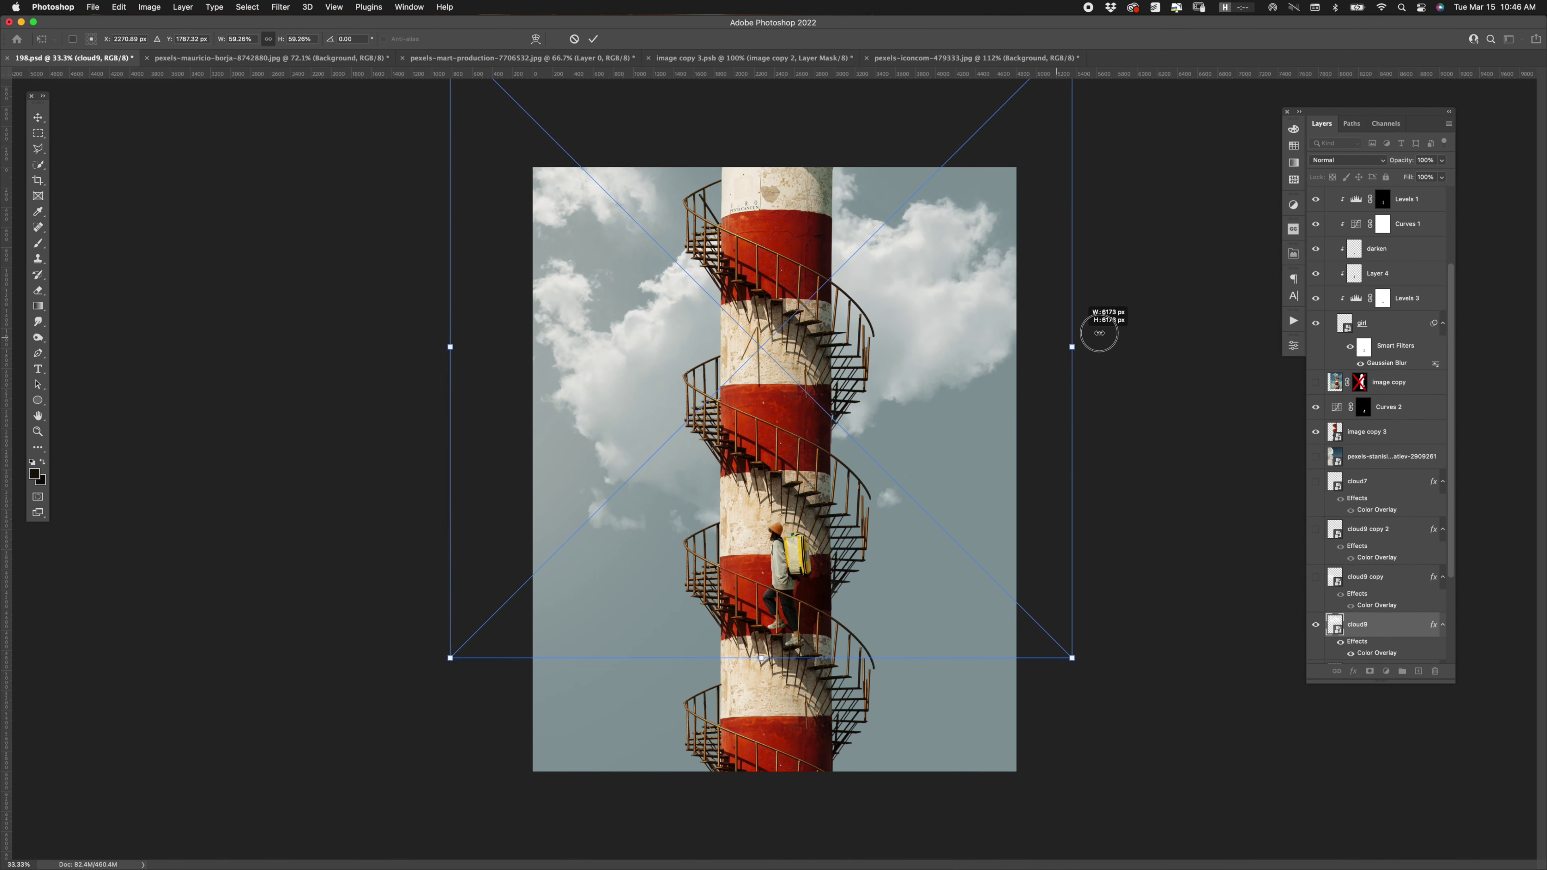
left_click_drag(977, 347, 1130, 338)
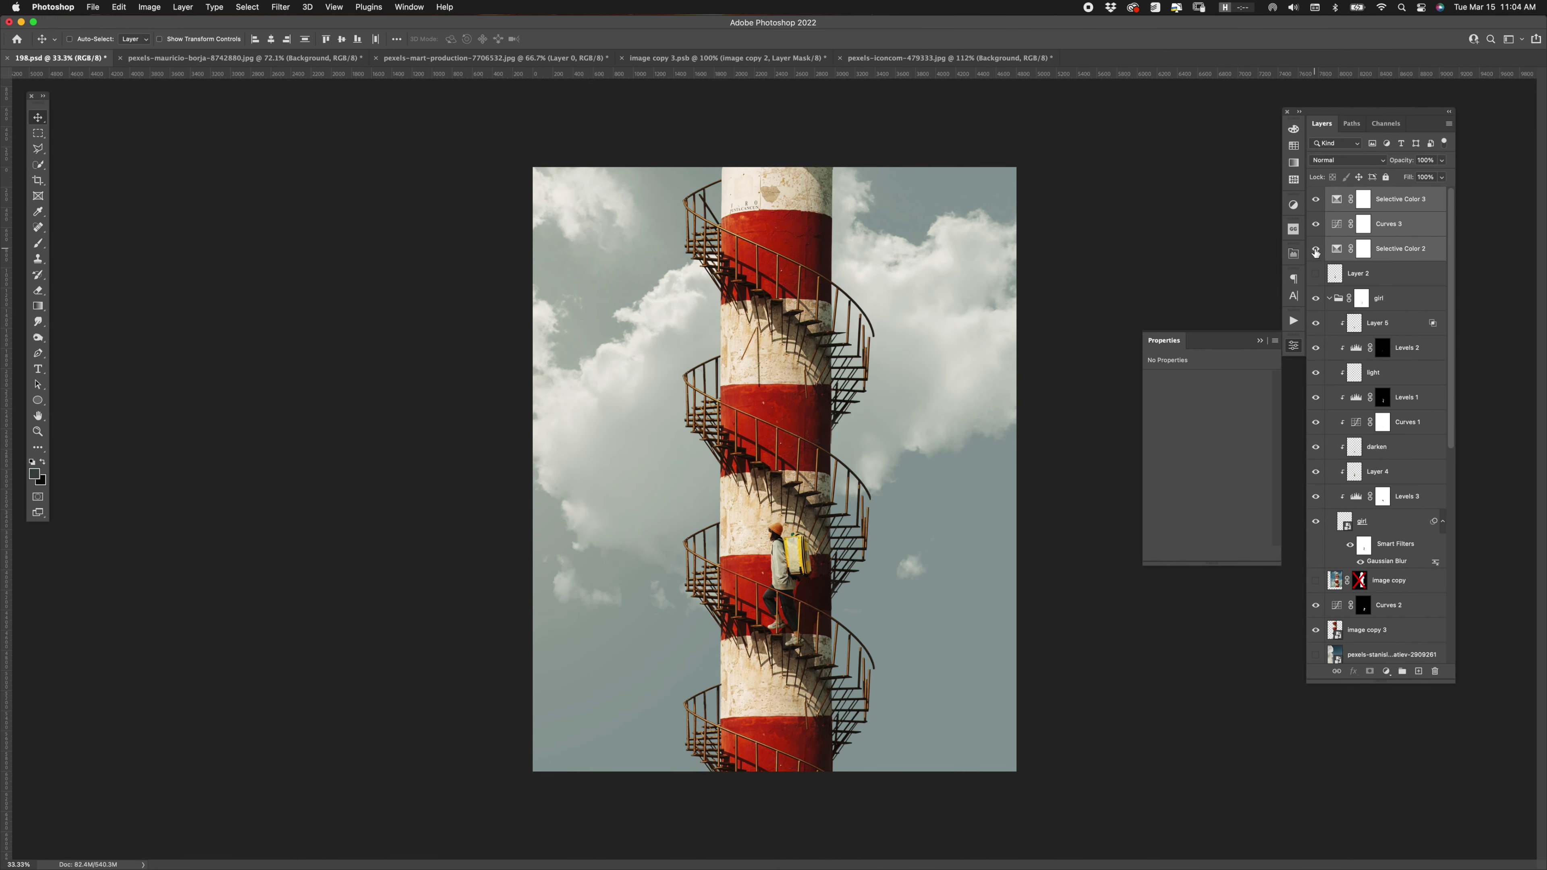
- Add a Solid Color fill, a Hue/Saturation and another Selective Color adjustment layer
left_click(1387, 671)
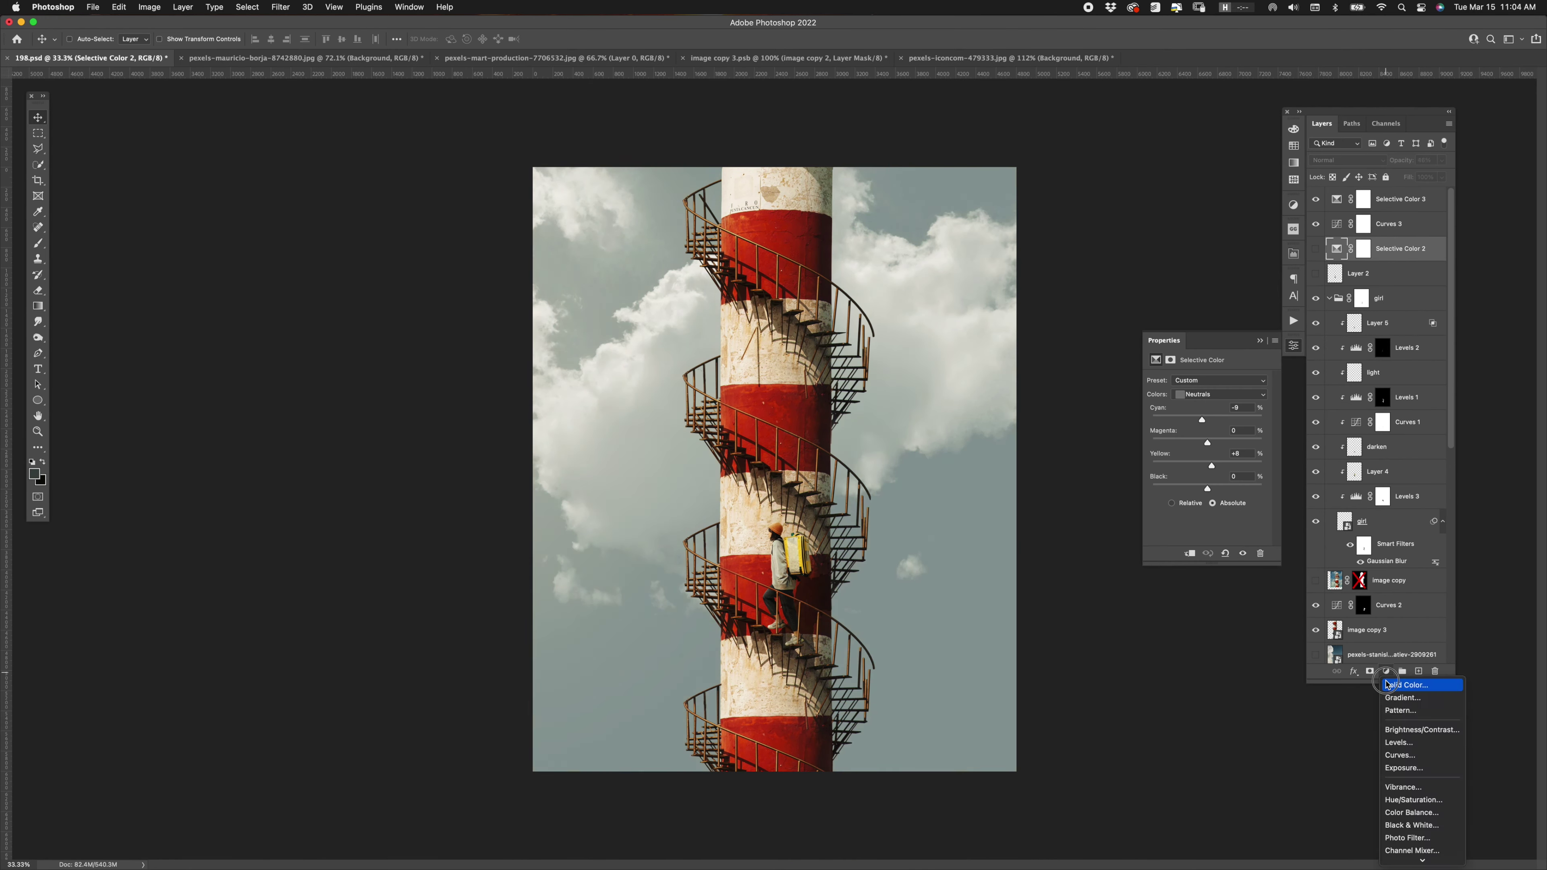
key("Return")
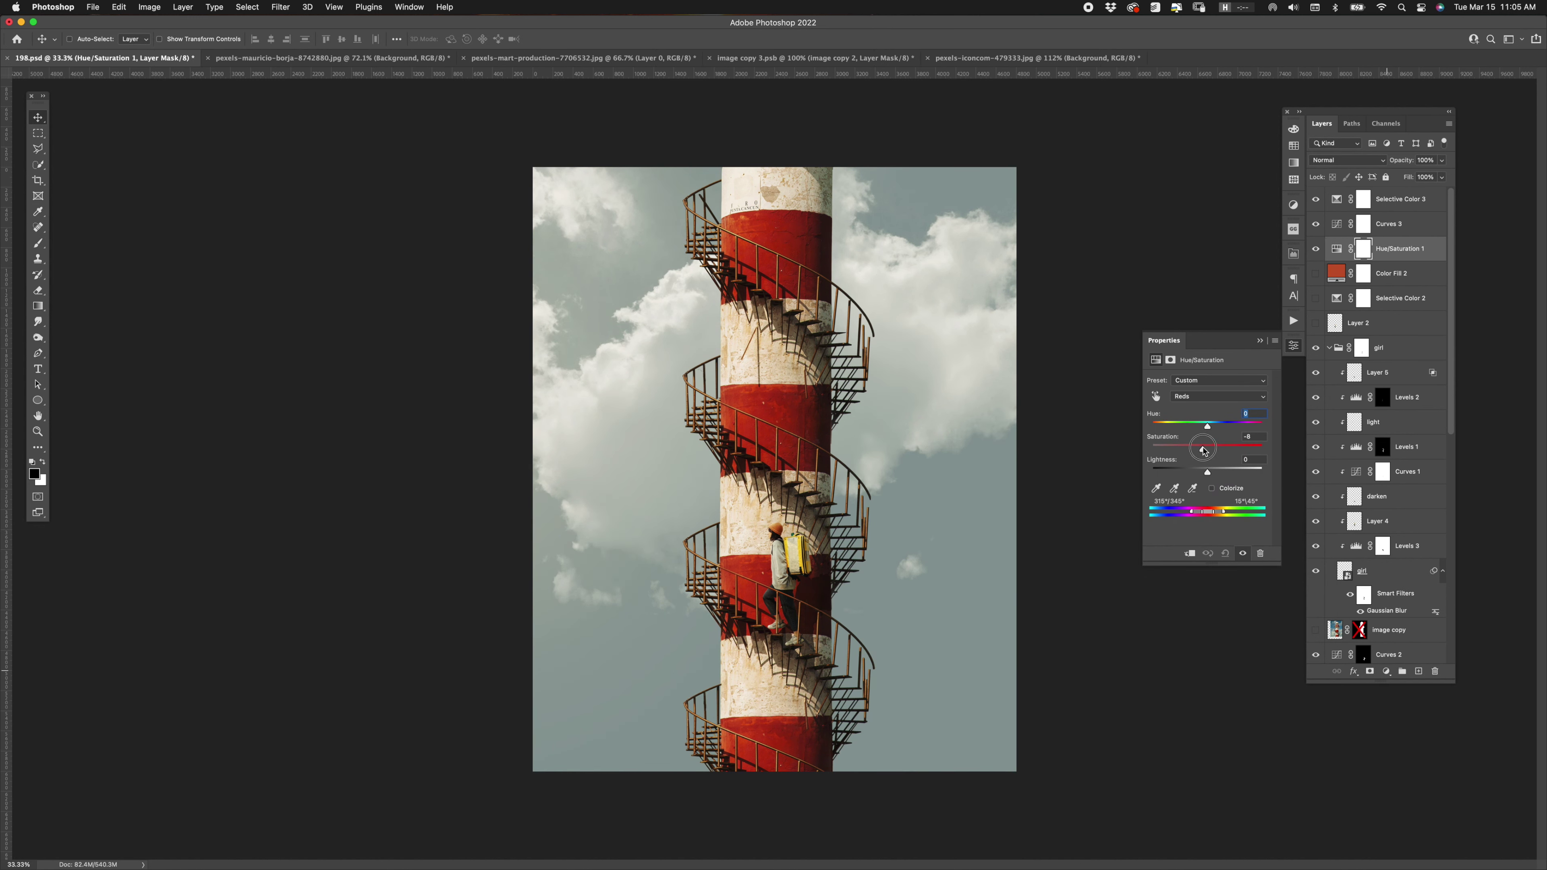
left_click(1386, 671)
left_click(1395, 850)
- Change the fill layer's colour to green and add a Levels adjustment on top
double_click(1333, 297)
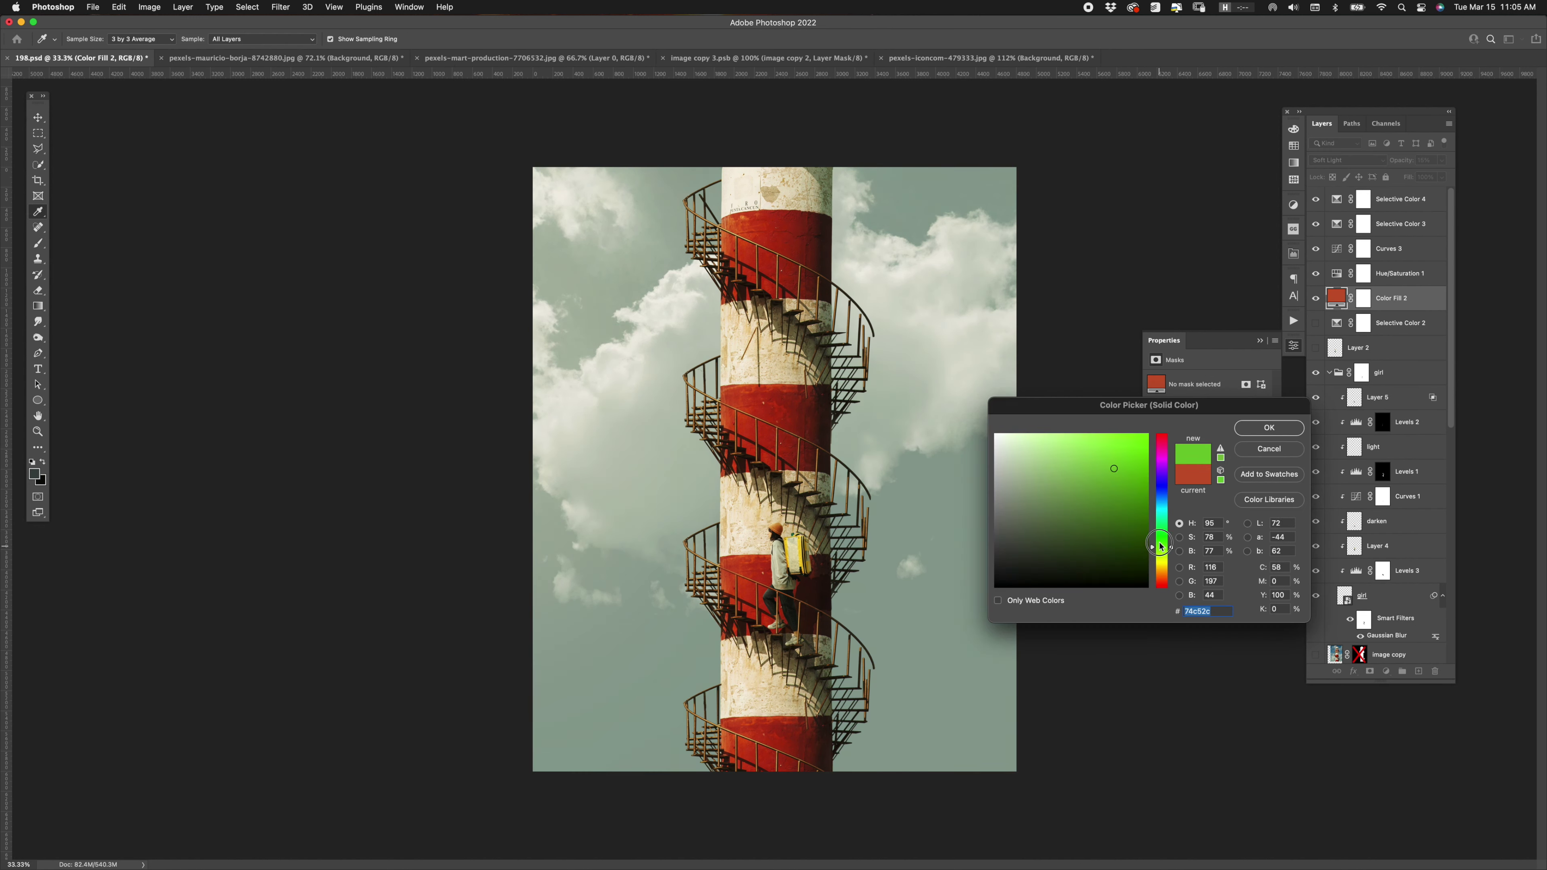
left_click(1097, 463)
key("Return")
left_click(1386, 671)
left_click(1401, 637)
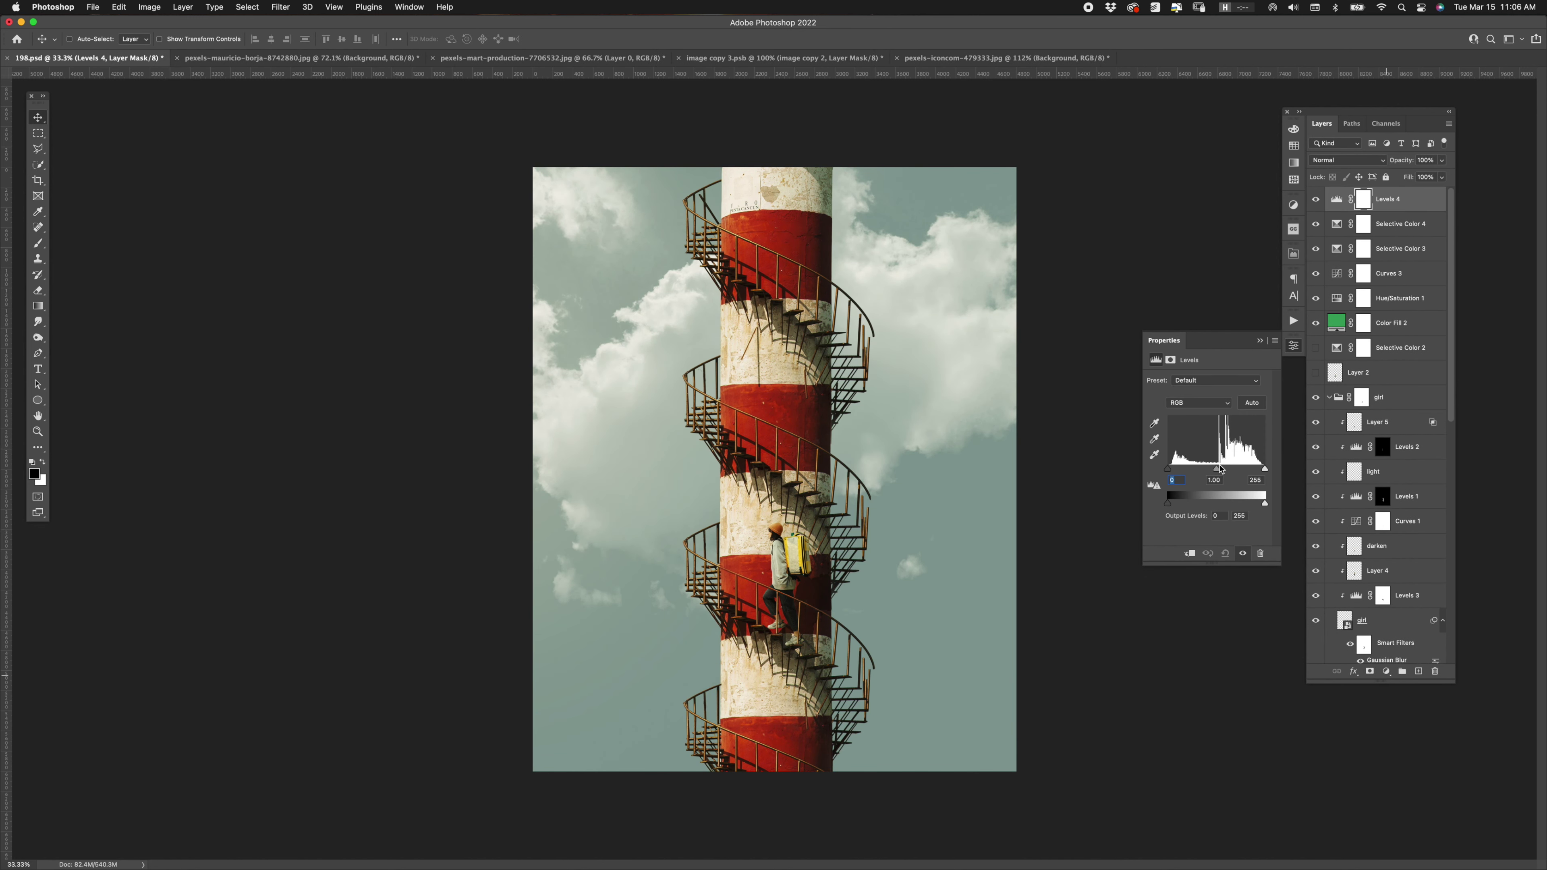